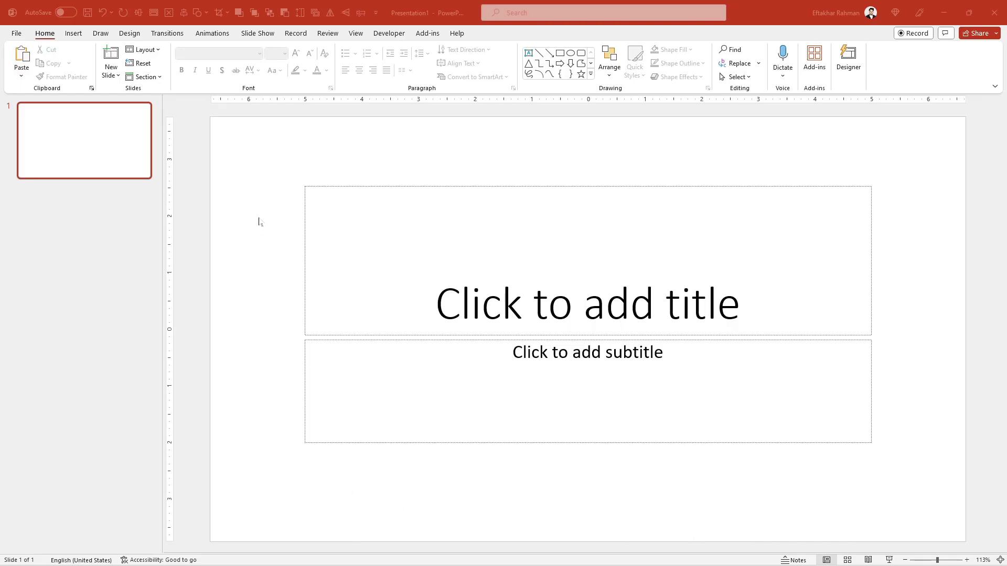
Change the first slide's layout to Blank and bring up the Insert commands.
right_click(259, 222)
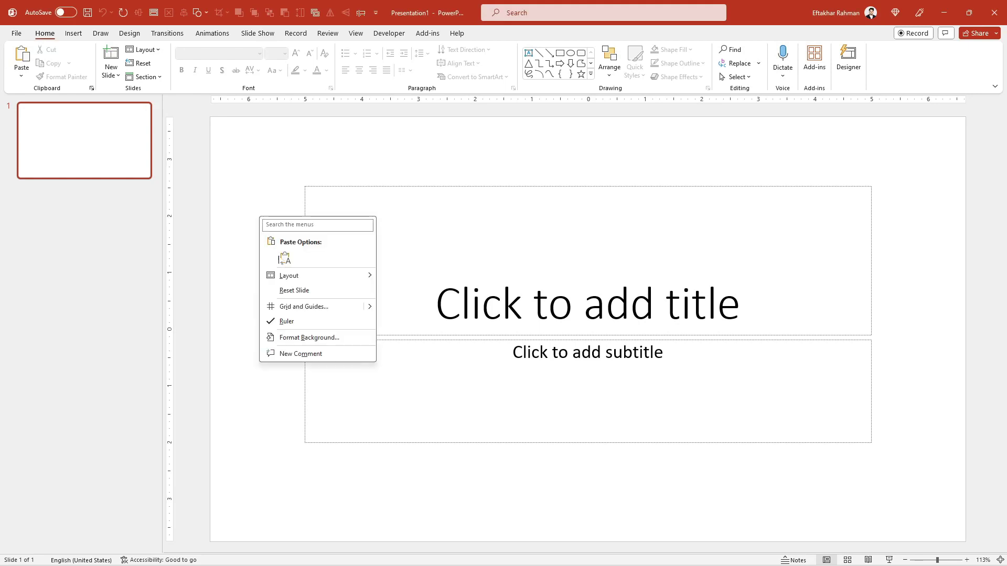
mouse_move(288, 275)
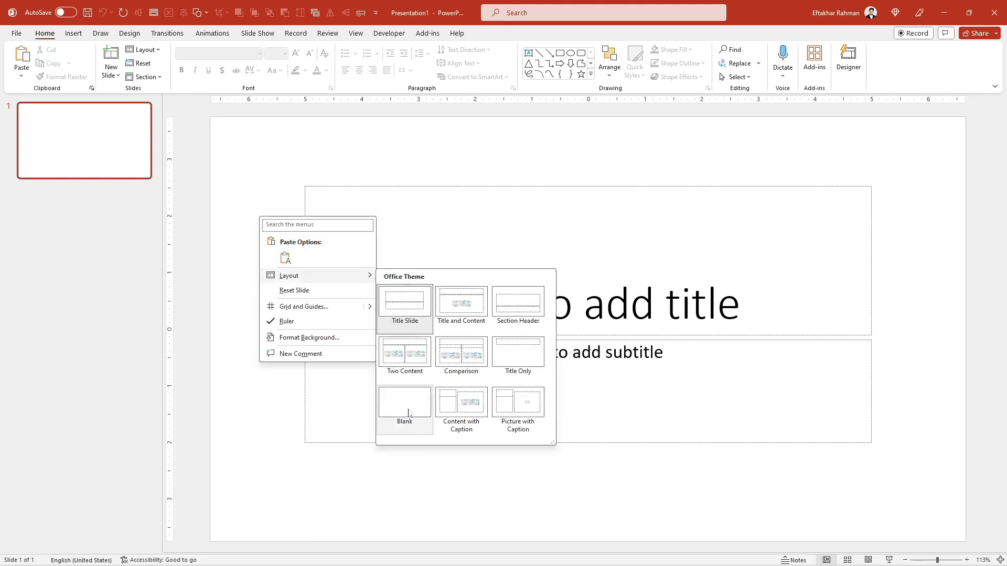
click(409, 414)
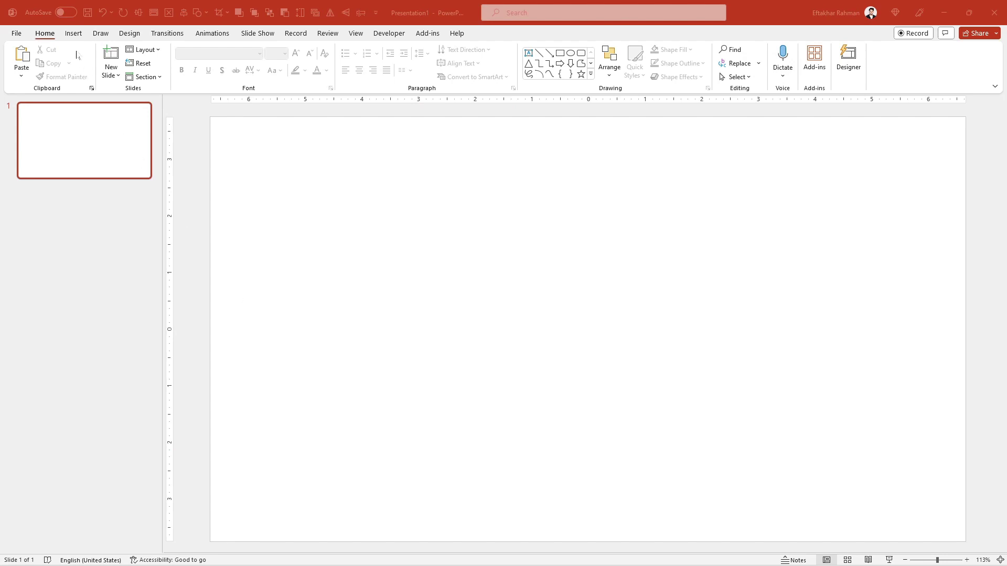
click(73, 33)
Insert the mountain silhouette photo from the Downloads folder via This Device.
click(82, 59)
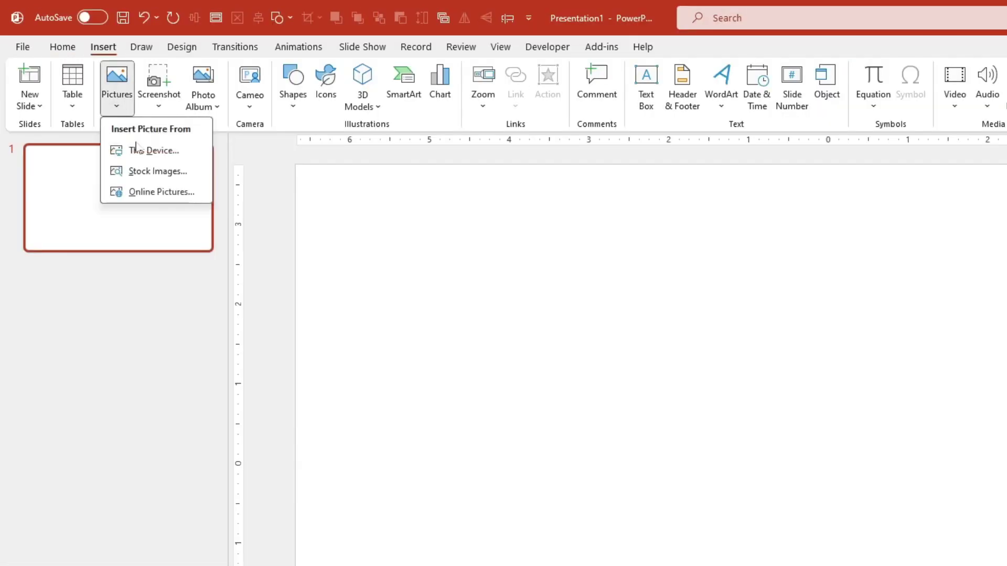
click(137, 150)
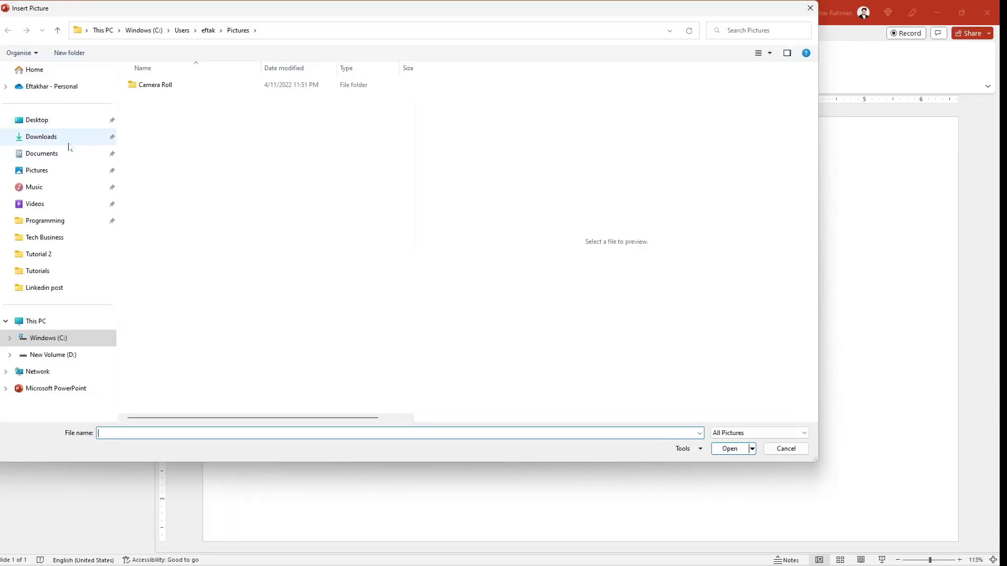
click(73, 139)
click(272, 337)
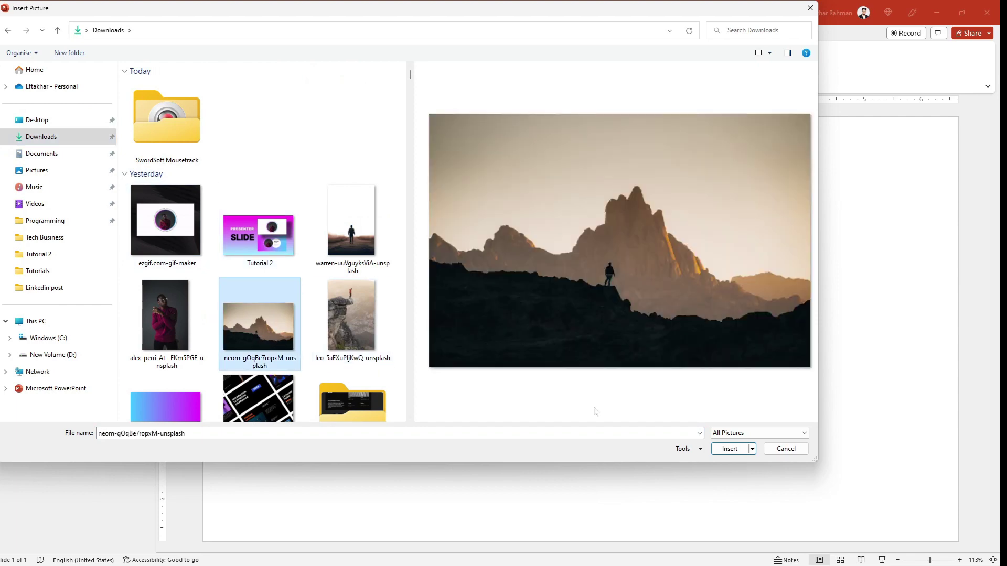
click(728, 449)
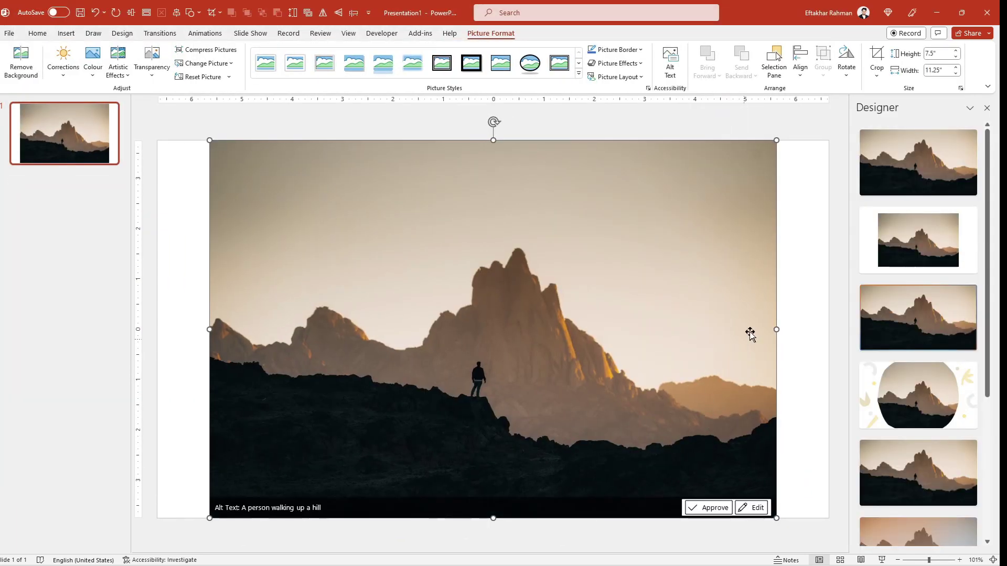
Crop the mountain photo to a 16:9 aspect ratio, shifting the image down in the frame.
click(987, 108)
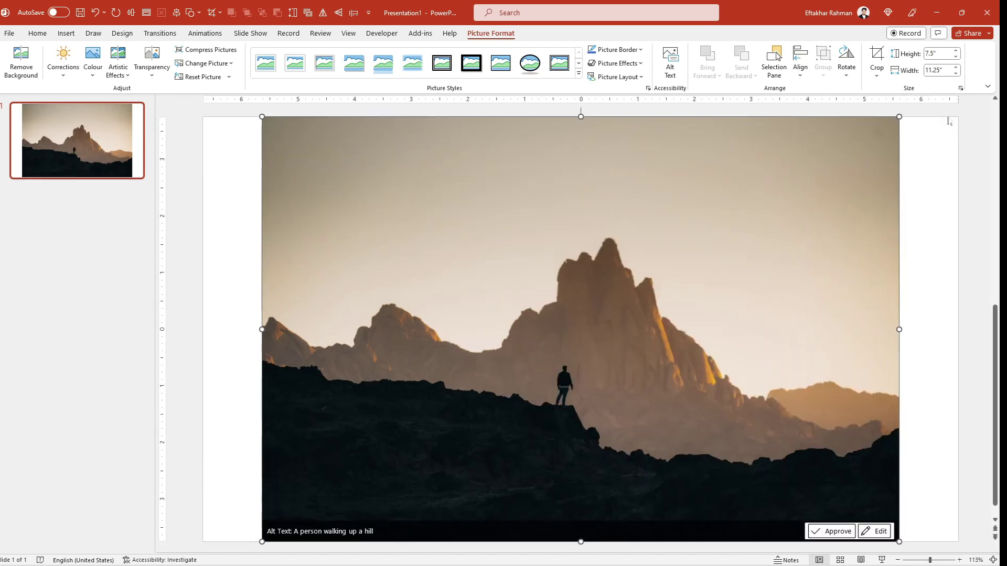
right_click(784, 175)
click(876, 76)
mouse_move(903, 120)
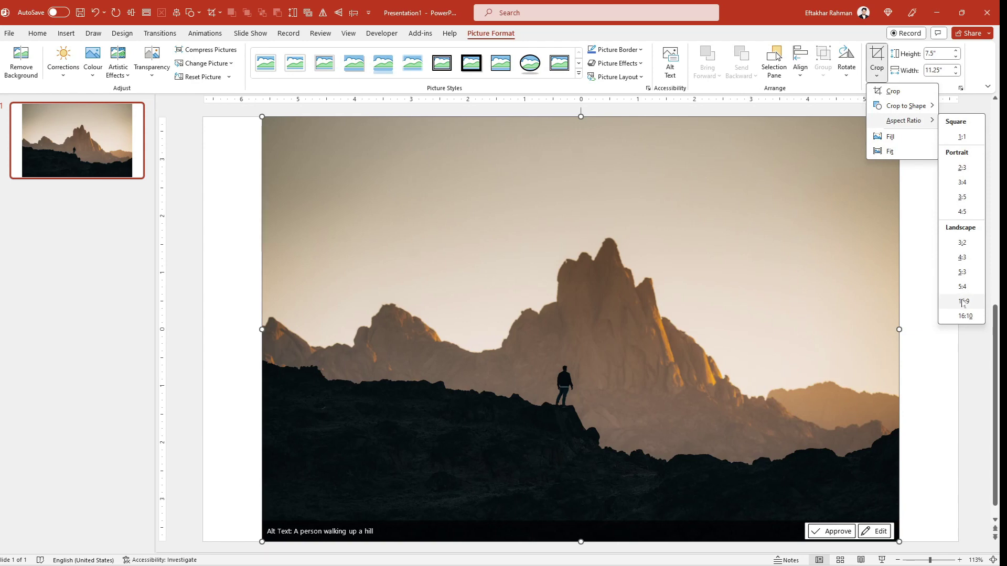
click(963, 301)
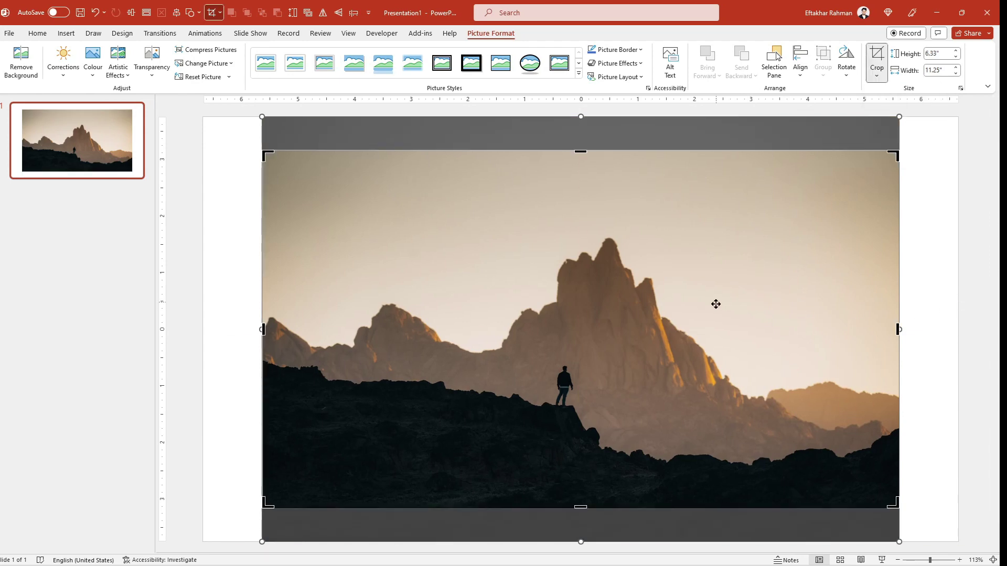
drag(714, 302, 716, 333)
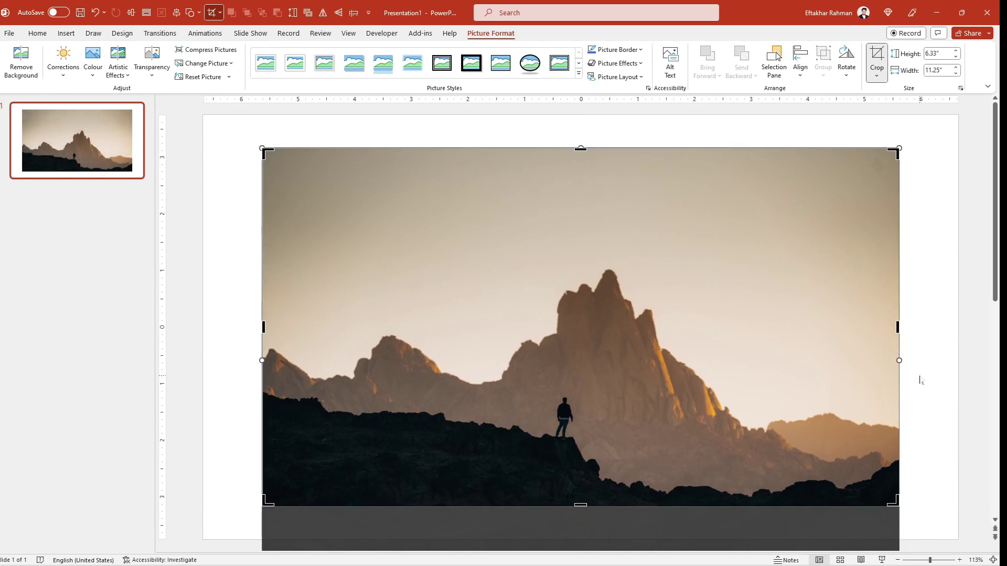
click(920, 380)
Enlarge the photo to fill the whole slide and stack an aligned copy on top.
drag(753, 397, 806, 362)
drag(321, 477, 203, 541)
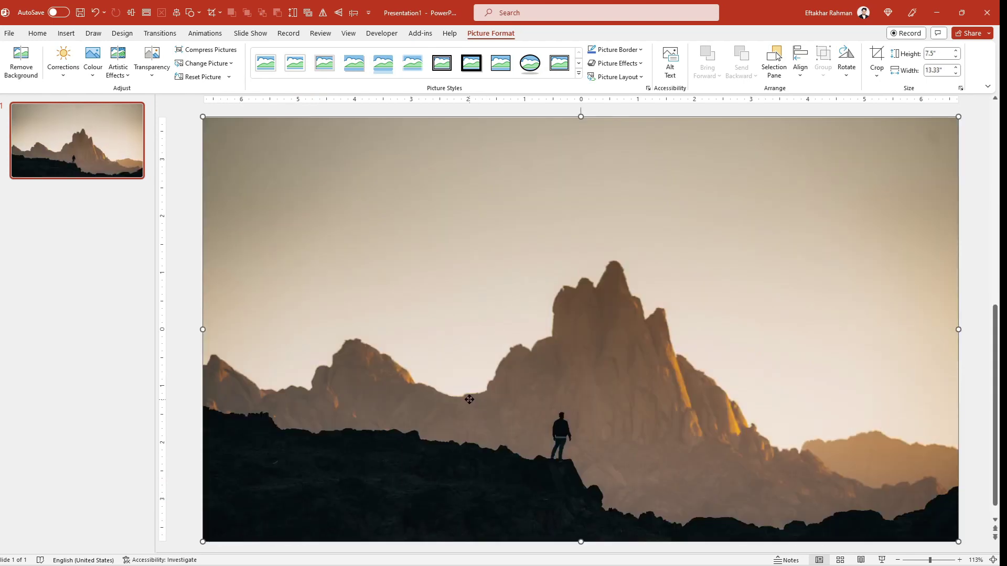
drag(481, 406, 516, 414)
click(545, 434)
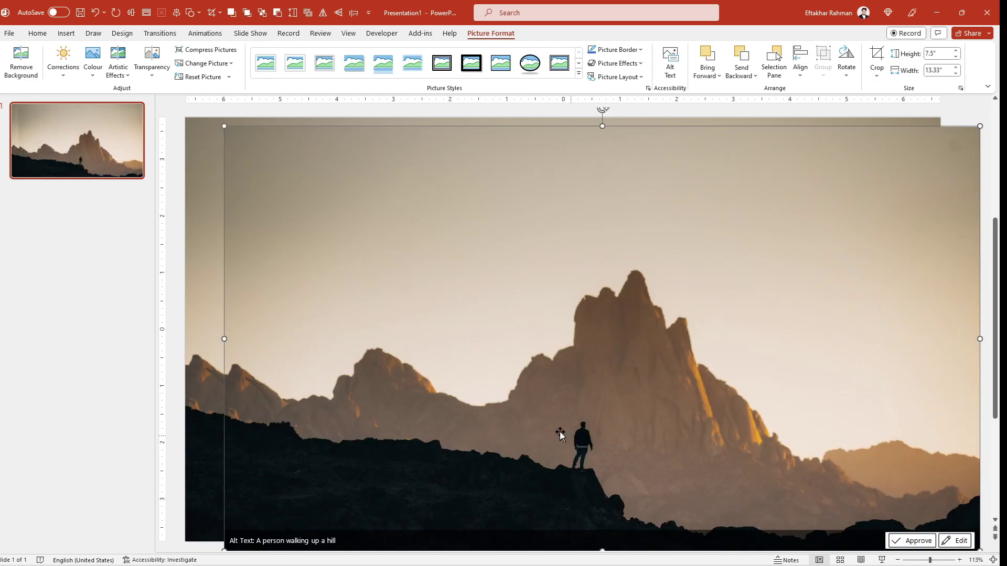
click(987, 108)
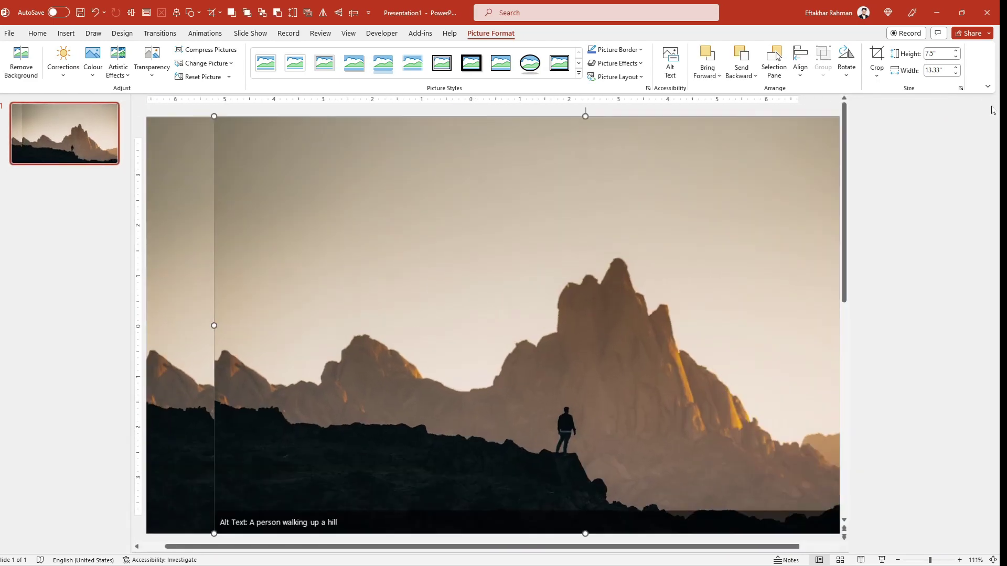
drag(546, 364, 488, 374)
scroll(496, 373, down, 3)
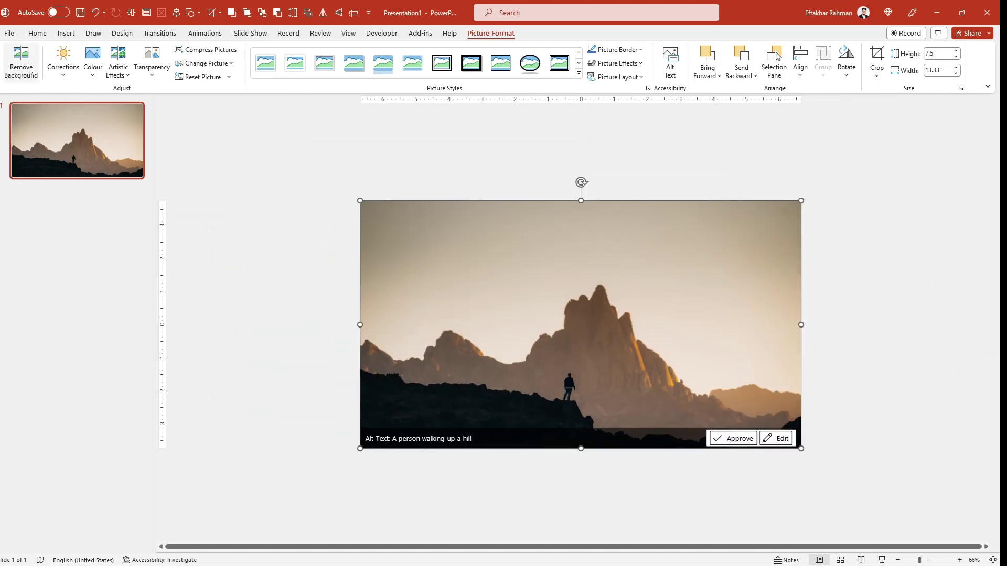
Start background removal on the top photo copy and mark the dark foreground ridge to keep.
click(259, 261)
click(464, 335)
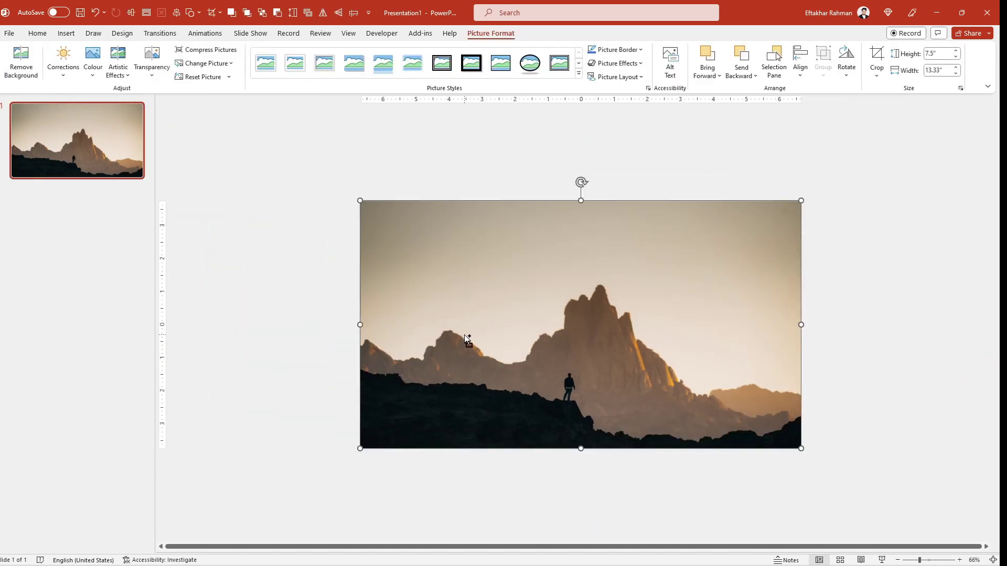
mouse_move(464, 335)
mouse_down()
mouse_move(516, 354)
mouse_move(503, 339)
mouse_up()
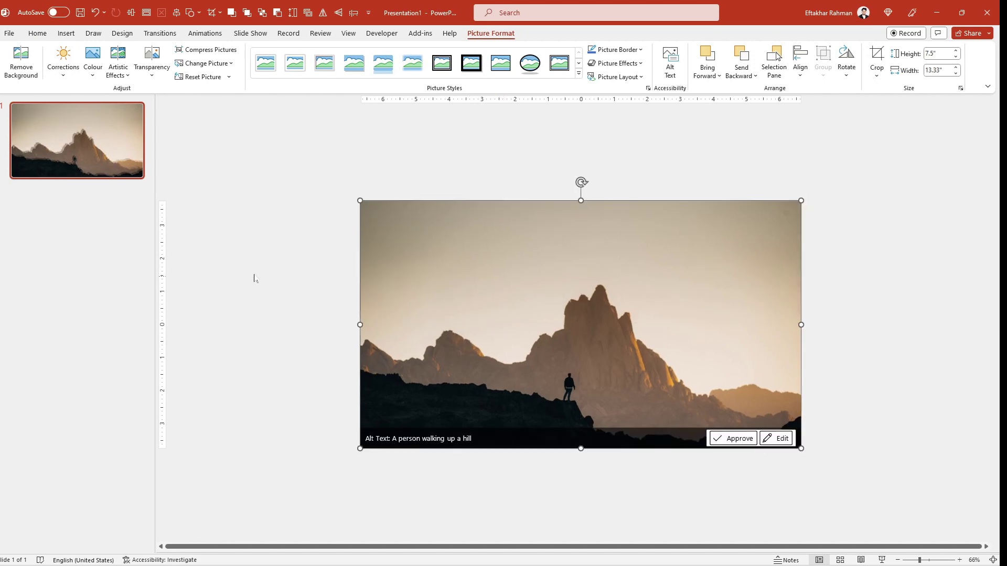
click(9, 68)
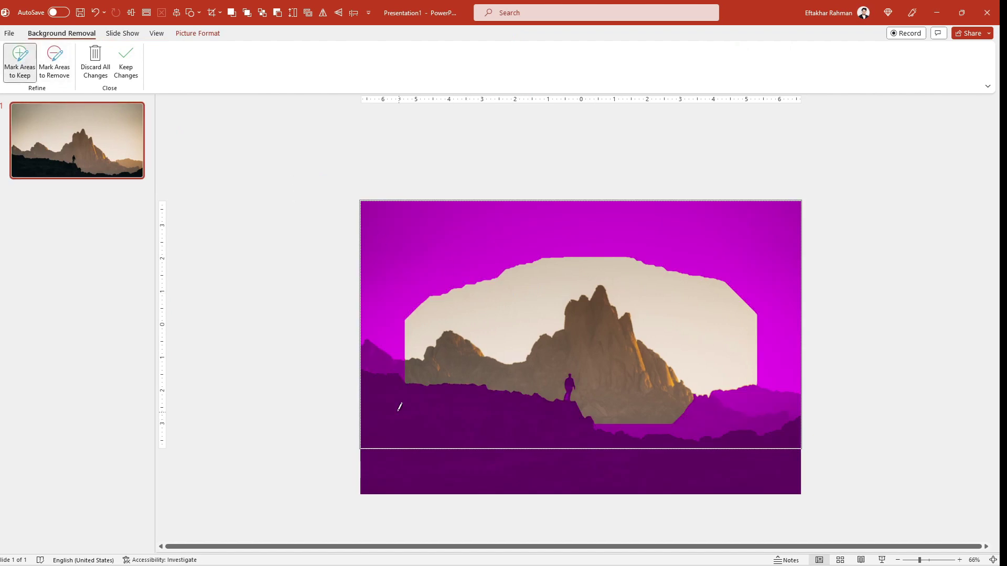
drag(399, 410, 785, 436)
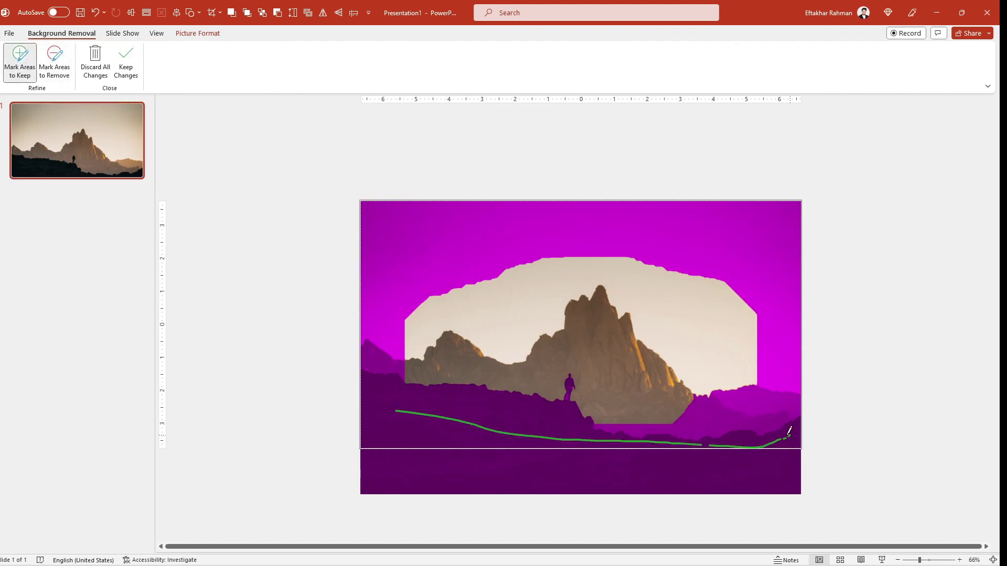
mouse_move(522, 414)
mouse_down()
mouse_move(372, 433)
mouse_move(730, 447)
mouse_up()
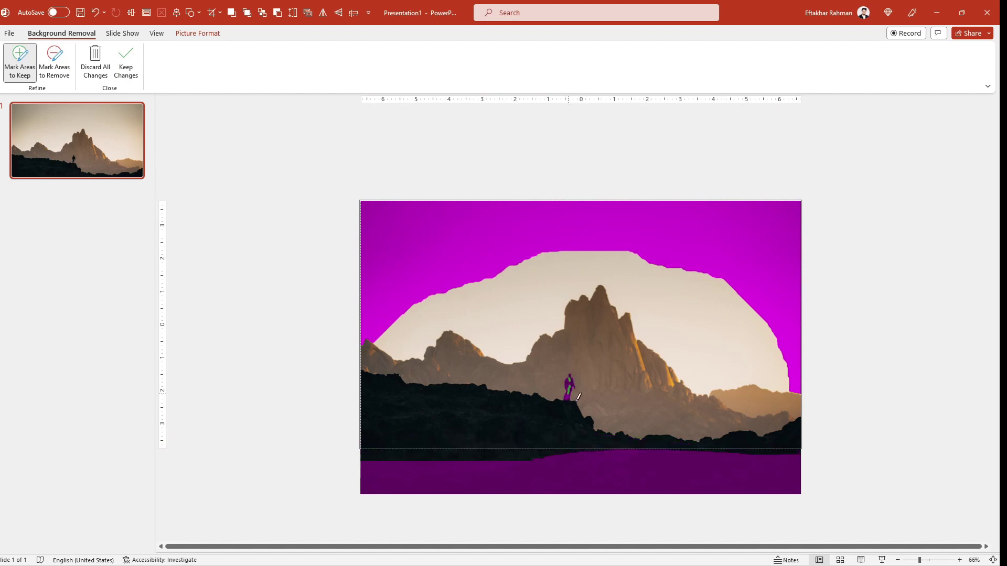
Mark the distant mountains and the tan hills for removal.
click(55, 63)
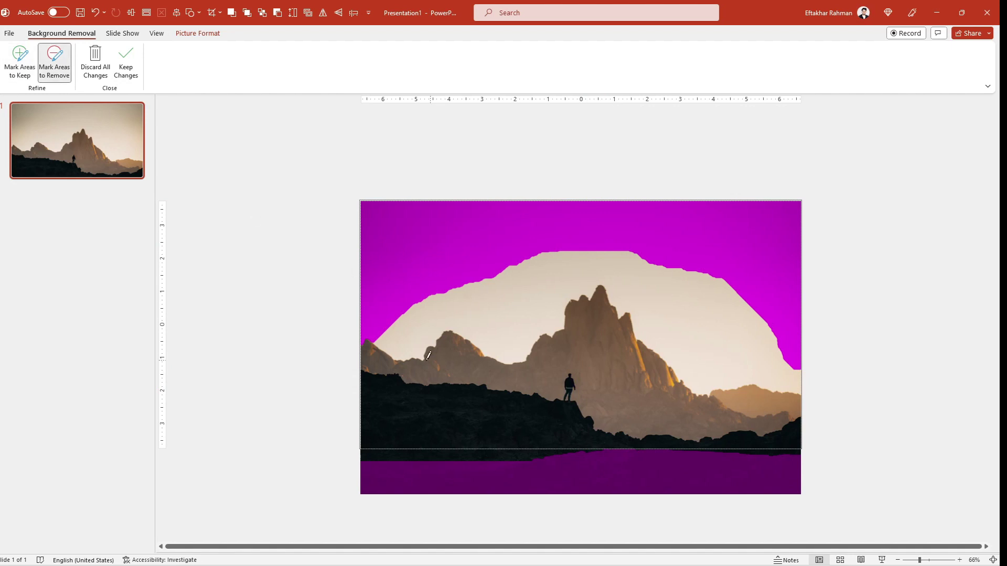
mouse_move(428, 356)
mouse_down()
mouse_move(528, 337)
mouse_move(708, 406)
mouse_up()
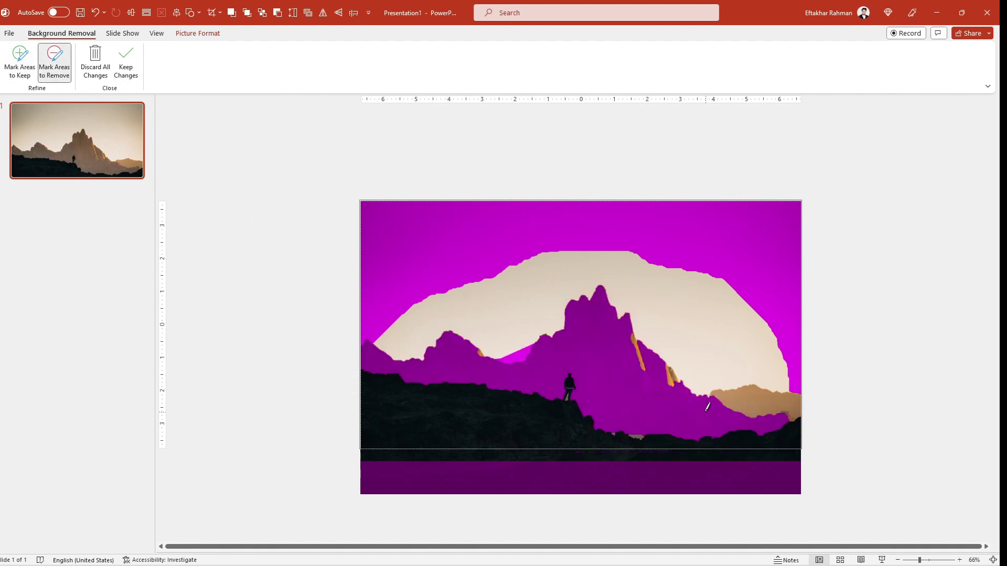
mouse_move(784, 407)
mouse_down()
mouse_move(749, 395)
mouse_move(758, 375)
mouse_move(590, 262)
mouse_move(463, 307)
mouse_up()
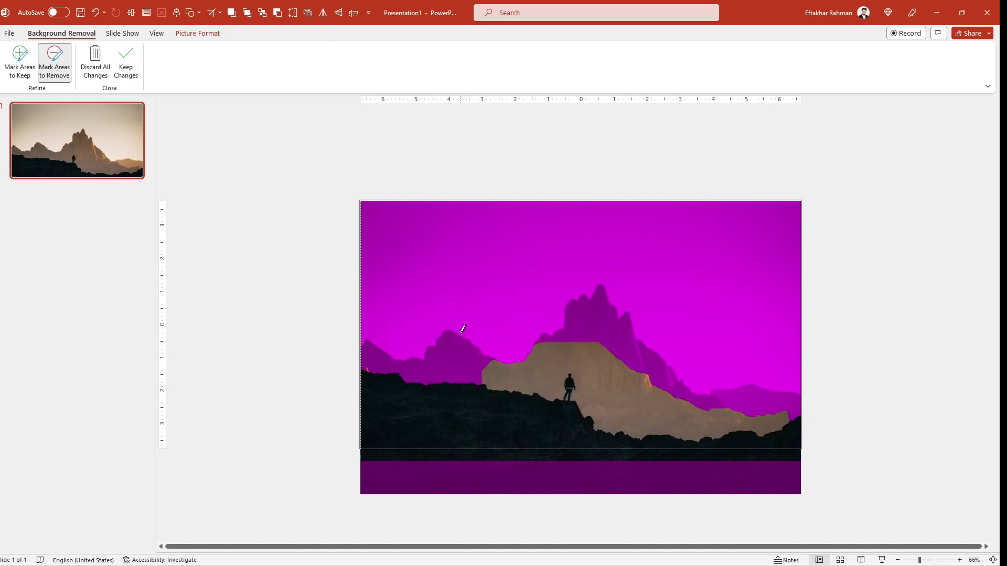
mouse_move(463, 371)
mouse_down()
mouse_move(571, 354)
mouse_move(683, 408)
mouse_move(737, 413)
mouse_up()
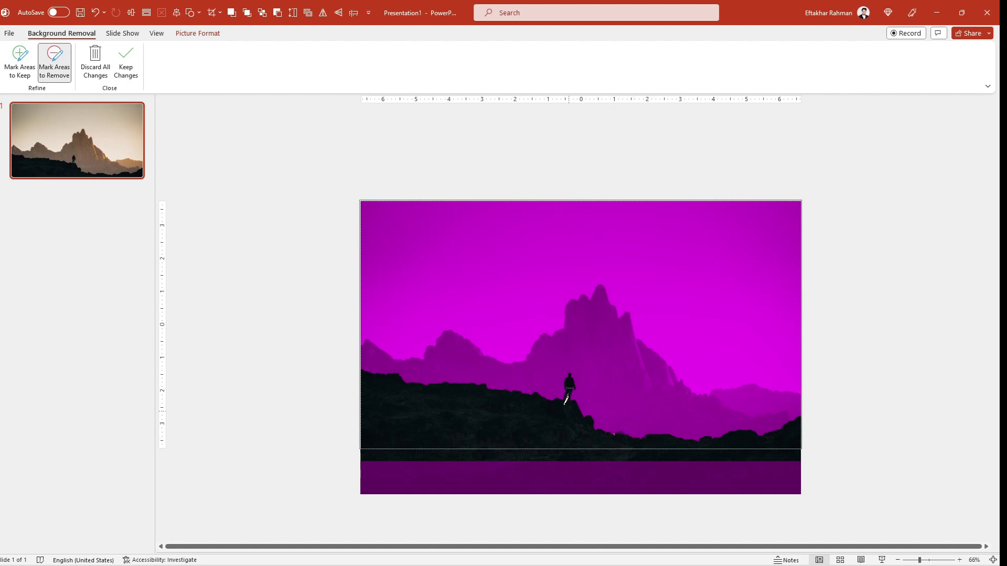
Restore the hiker's legs as kept areas and close background removal.
ctrl+scroll(565, 398, up, 8)
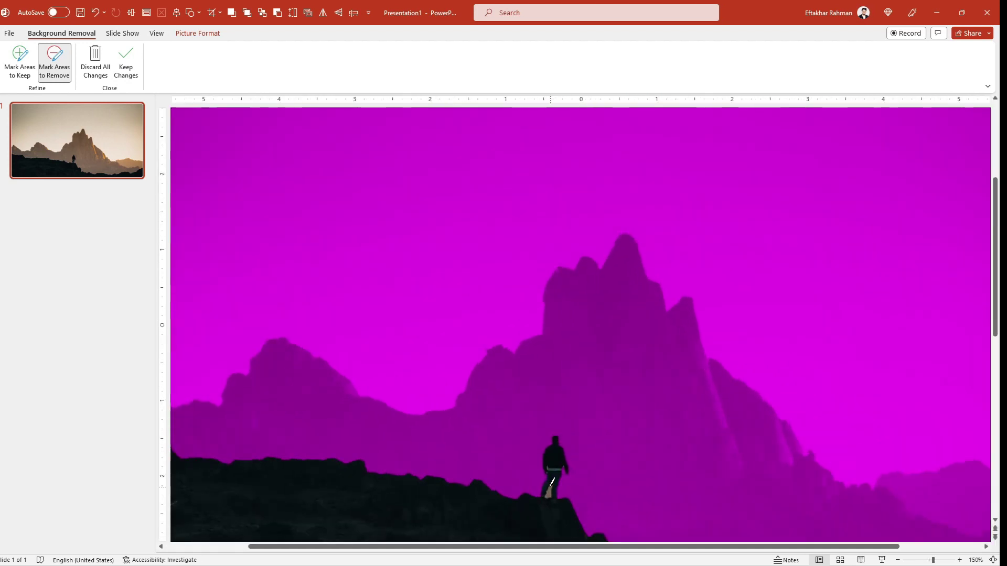
drag(549, 491, 551, 499)
click(20, 62)
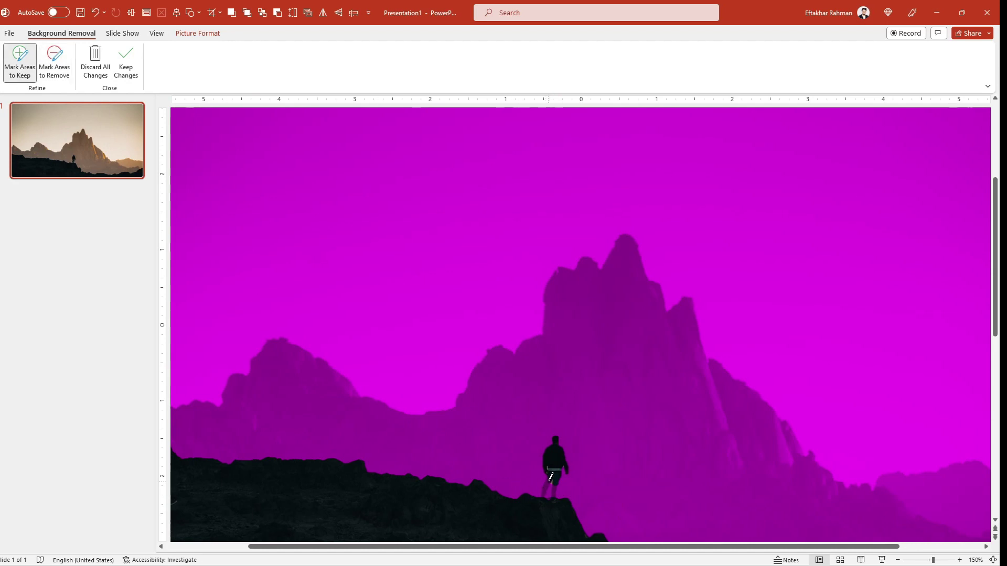
drag(549, 478, 556, 491)
click(54, 62)
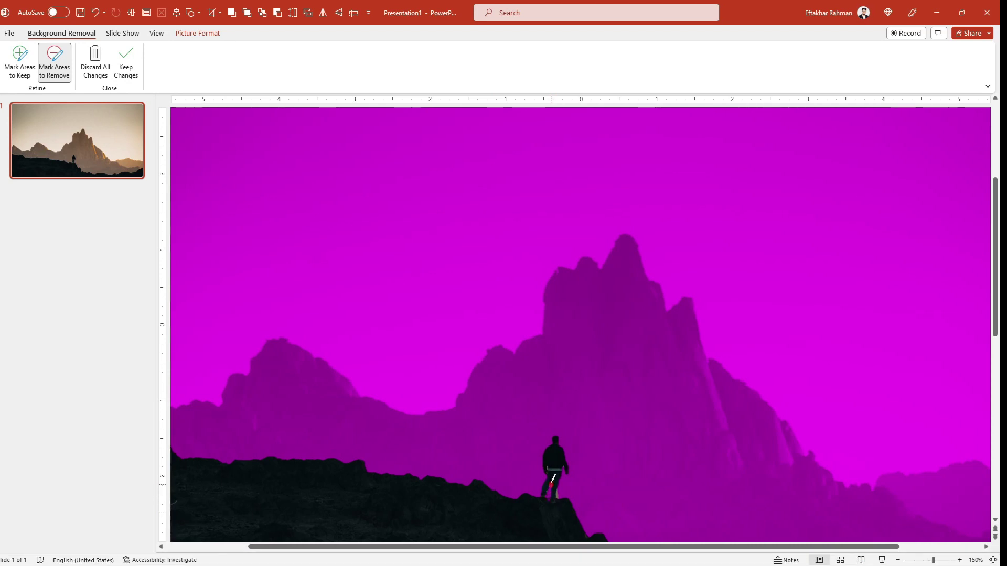
click(20, 62)
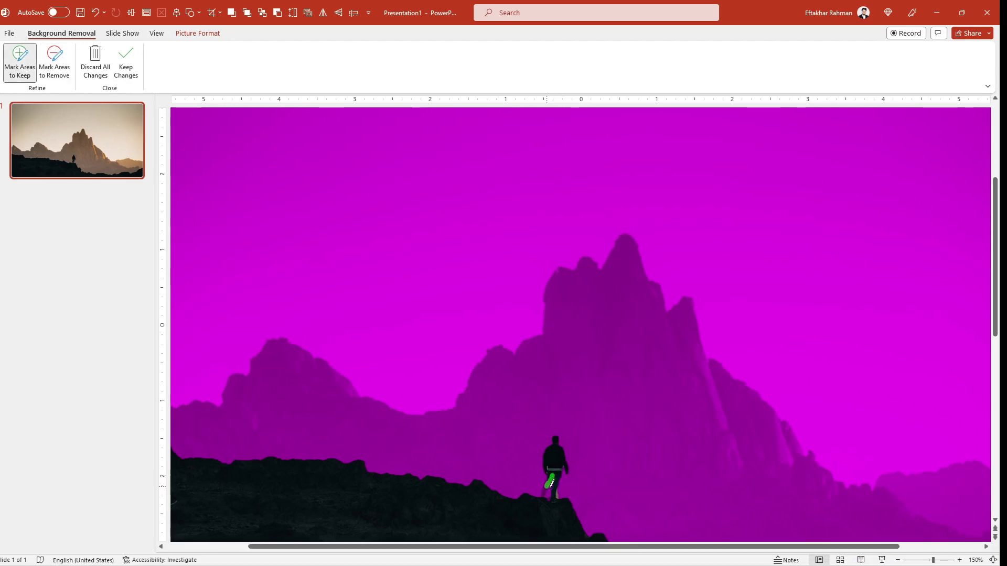
drag(551, 482, 551, 485)
scroll(568, 498, down, 1)
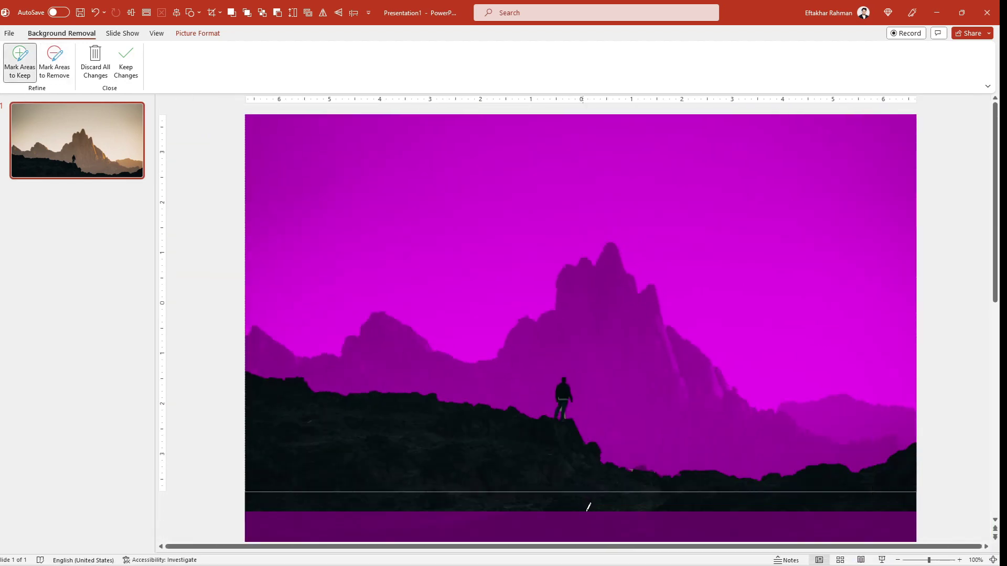
scroll(584, 499, down, 1)
click(887, 492)
Try cropping away the top of the photo, then undo the crop.
click(534, 473)
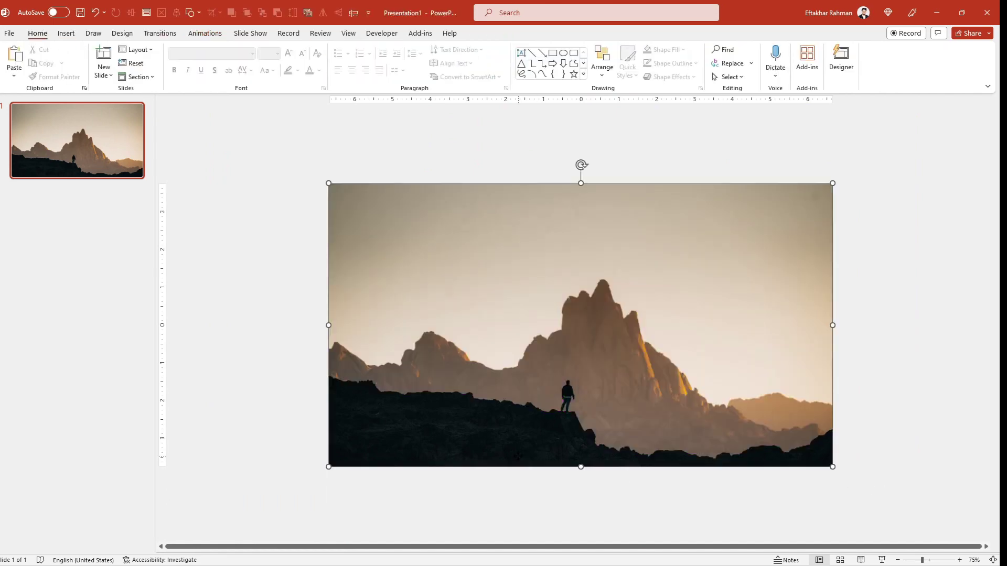
right_click(557, 482)
click(552, 480)
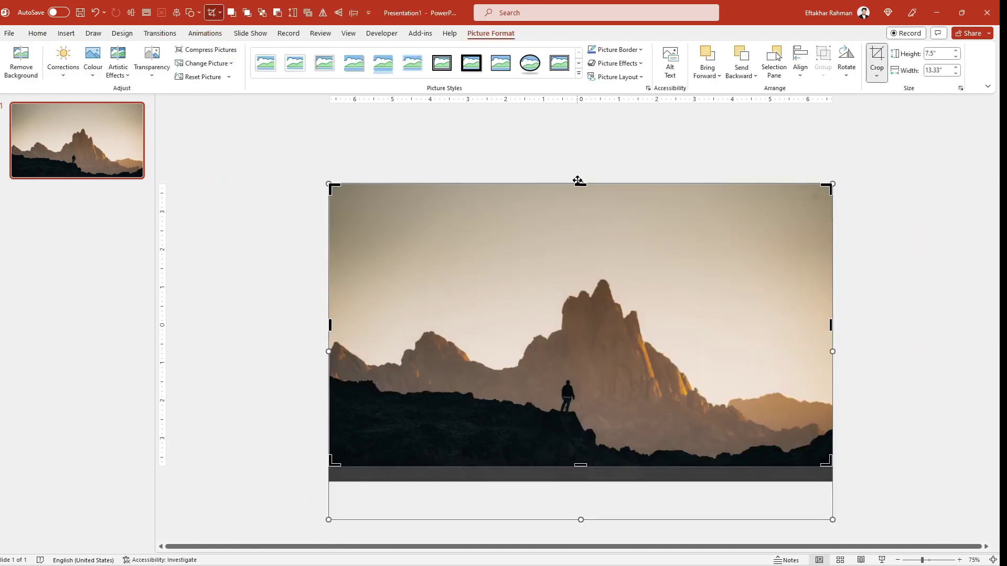
drag(579, 183, 580, 372)
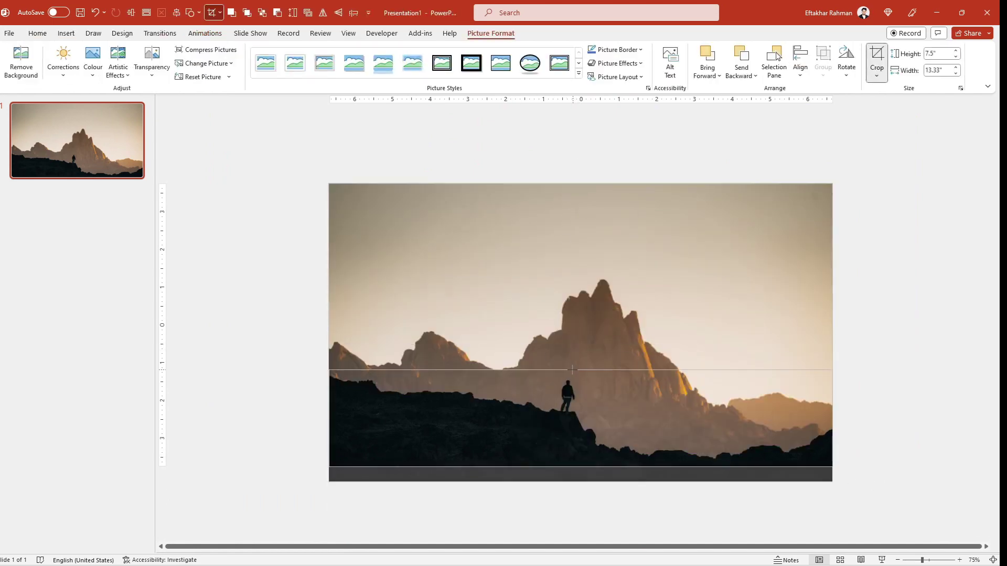
key(ctrl+z)
Place a copy of the foreground strip below the slide and start background removal on the main photo.
click(618, 319)
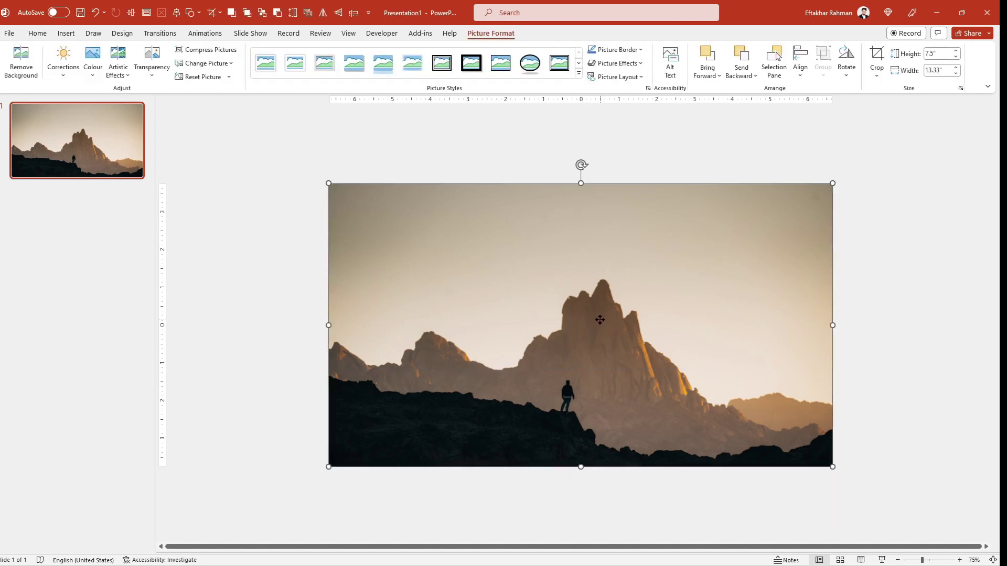
mouse_move(598, 318)
mouse_down()
mouse_move(623, 318)
mouse_move(598, 321)
mouse_up()
mouse_move(554, 373)
mouse_down()
mouse_move(488, 543)
mouse_move(488, 533)
mouse_up()
scroll(488, 533, down, 1)
mouse_move(487, 446)
mouse_down()
mouse_move(488, 493)
mouse_move(492, 476)
mouse_up()
click(524, 380)
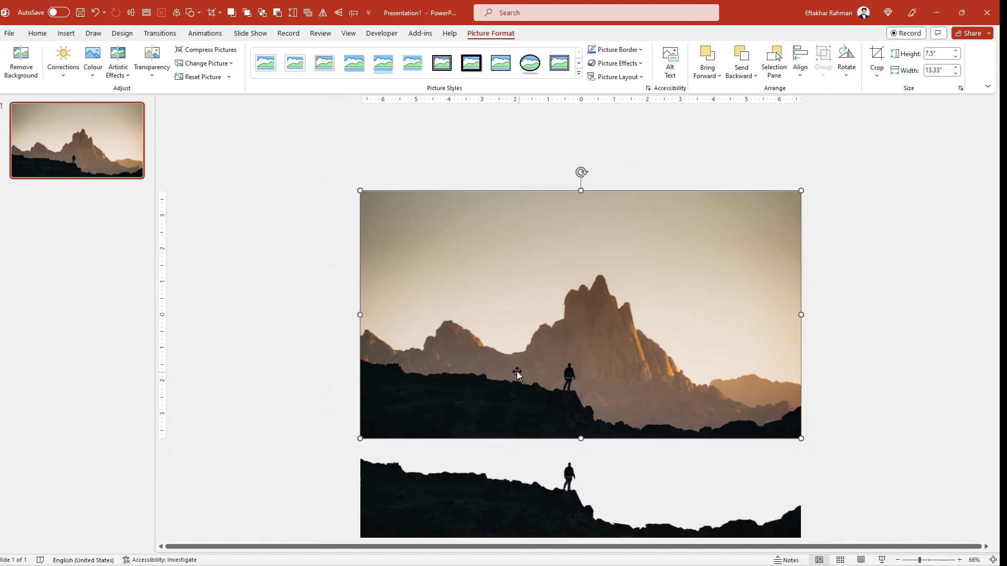
click(21, 62)
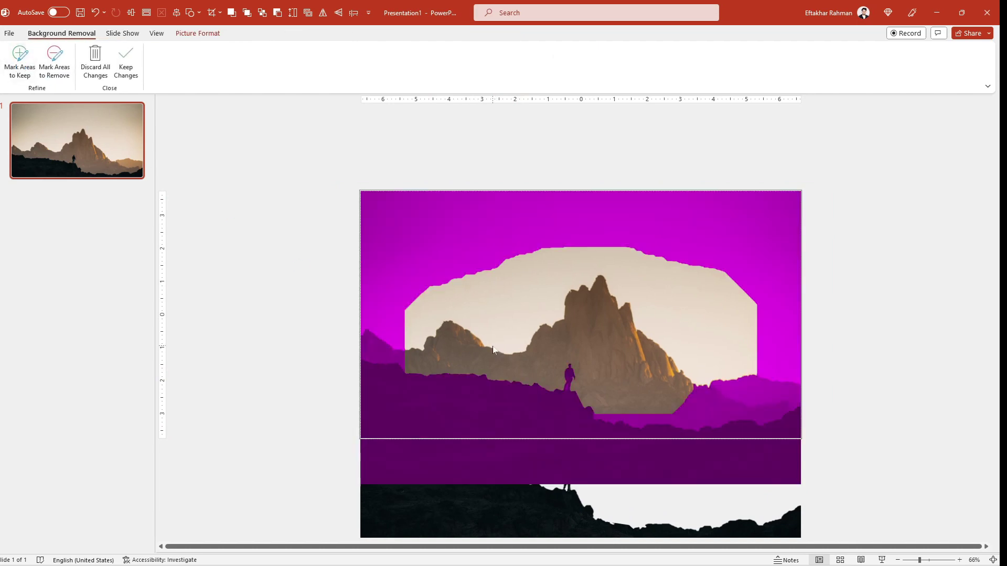
Mark the mountains and their base to keep and the sky for removal.
click(20, 62)
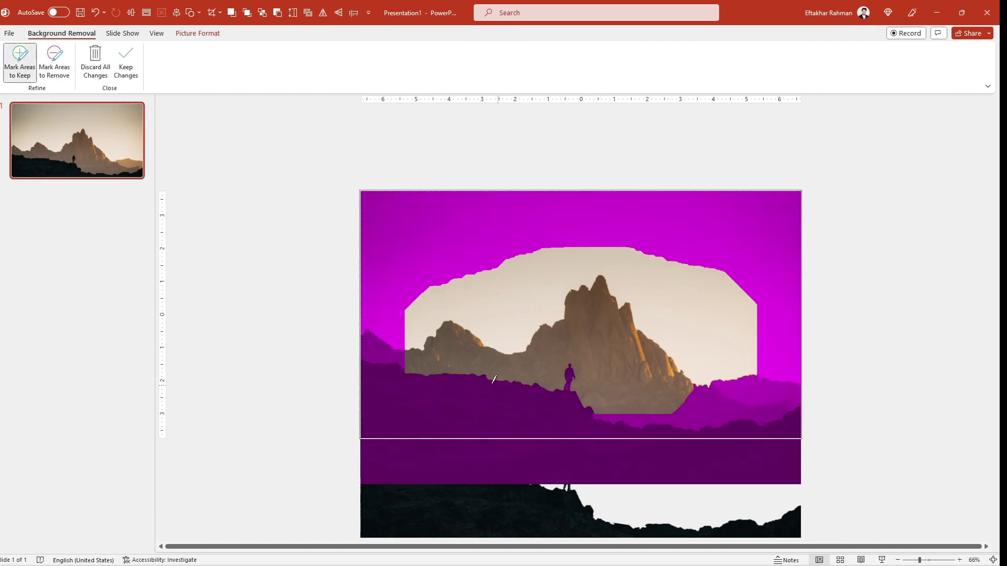
drag(426, 356, 691, 391)
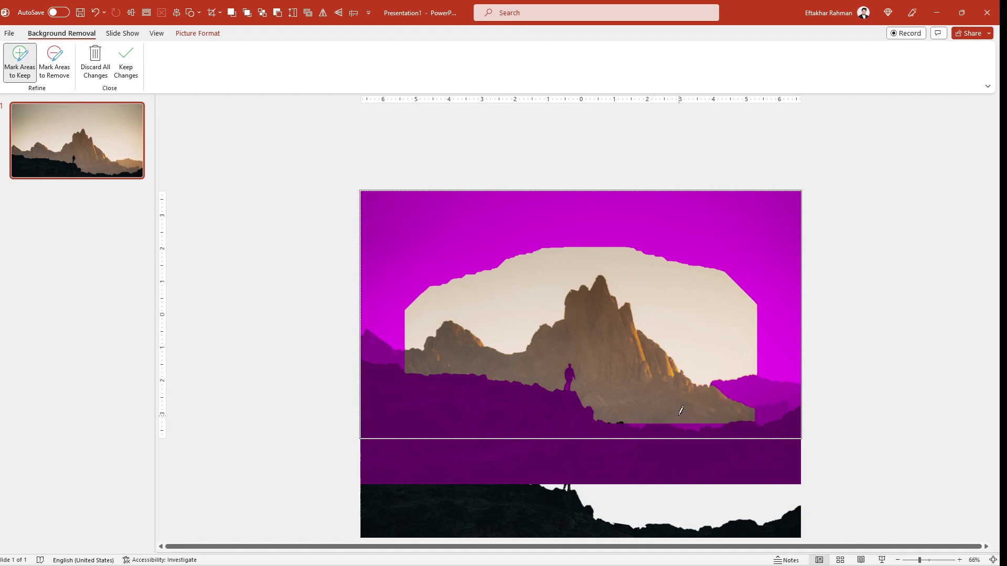
drag(582, 327, 465, 377)
drag(424, 356, 663, 401)
click(54, 63)
drag(508, 264, 463, 313)
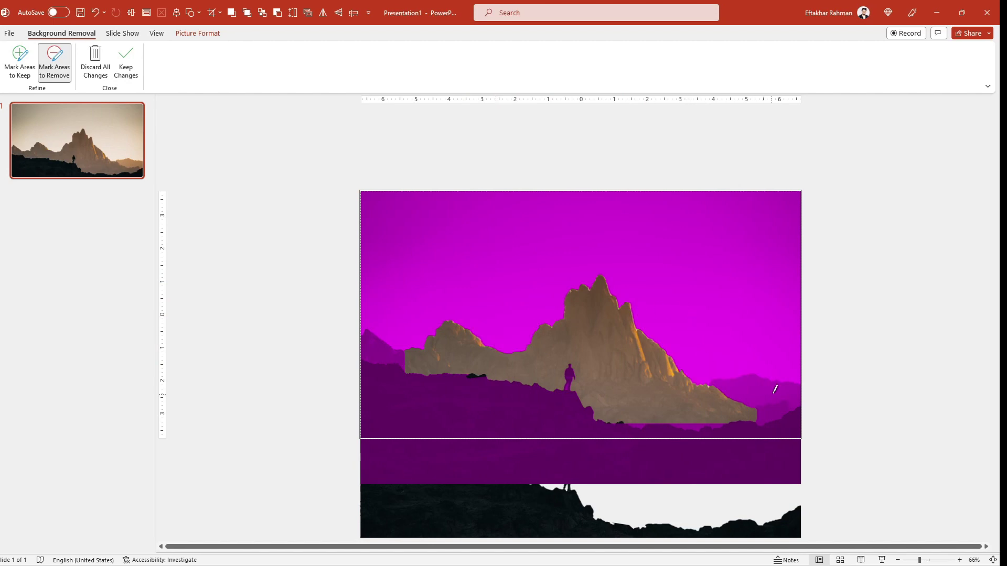
Keep the right-hand ridge and remove the light sky patch beside the peak.
click(21, 65)
drag(747, 388, 793, 399)
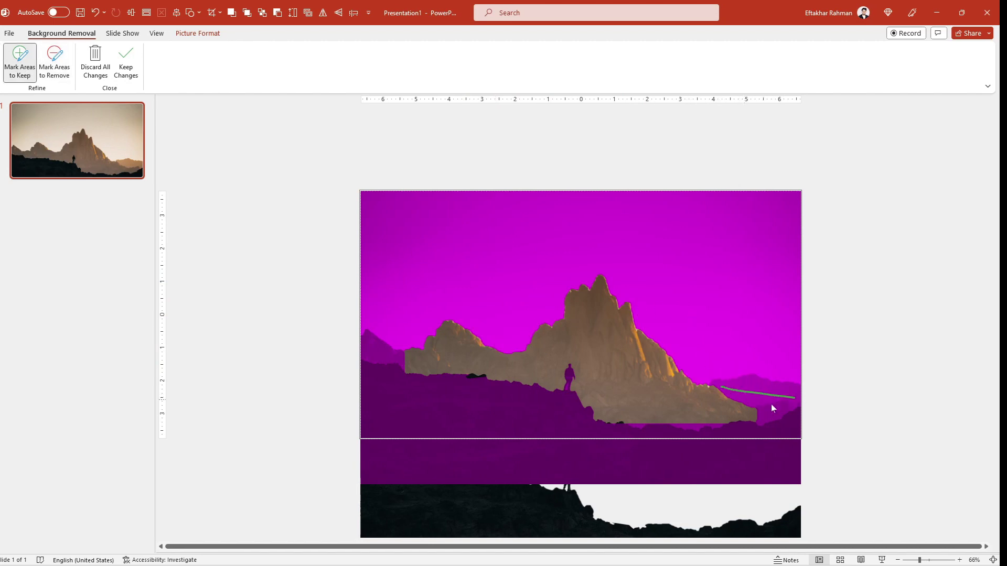
click(55, 63)
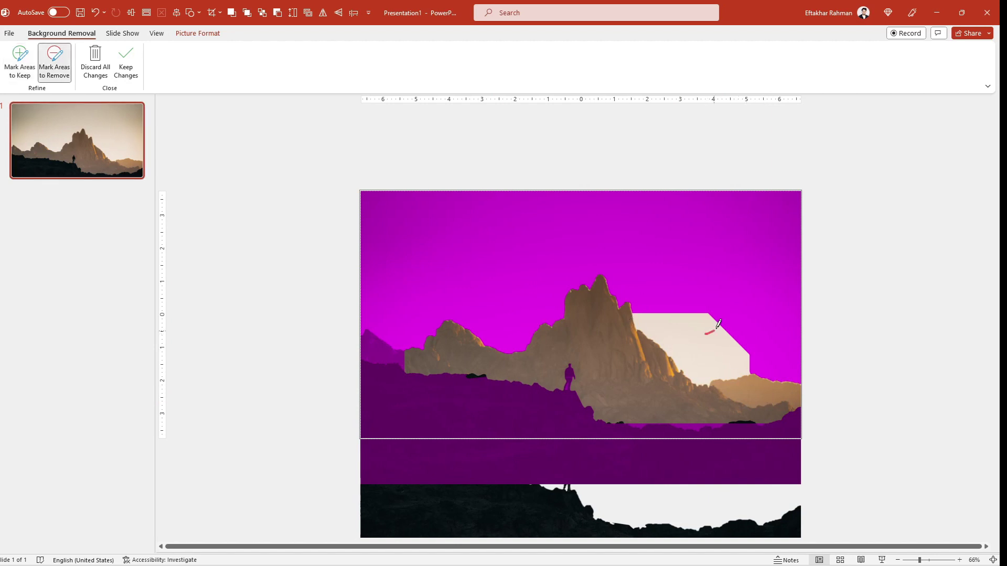
drag(712, 338, 713, 337)
Keep the dark foreground rocks along the bottom and edges, then apply the removal.
click(20, 62)
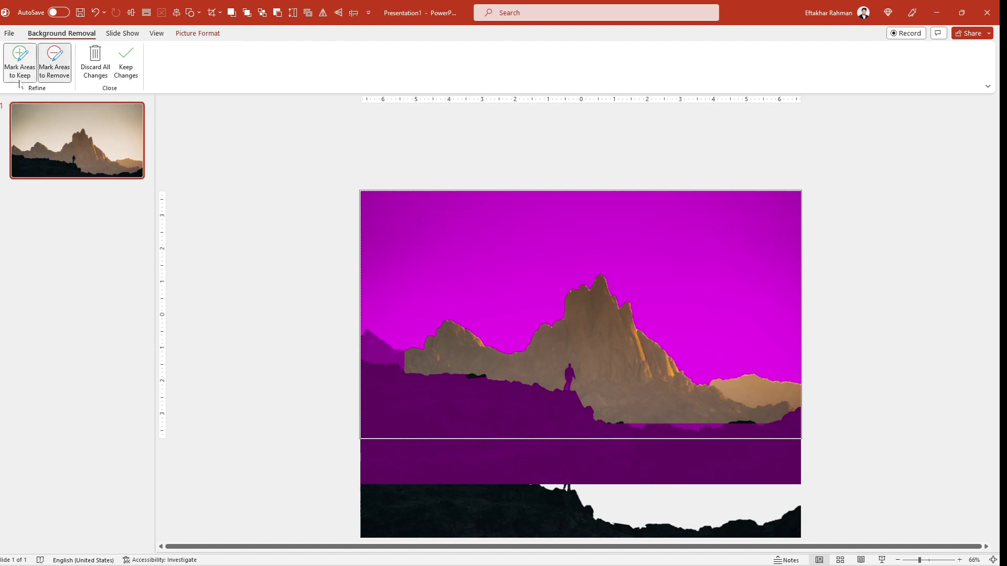
drag(536, 417, 403, 413)
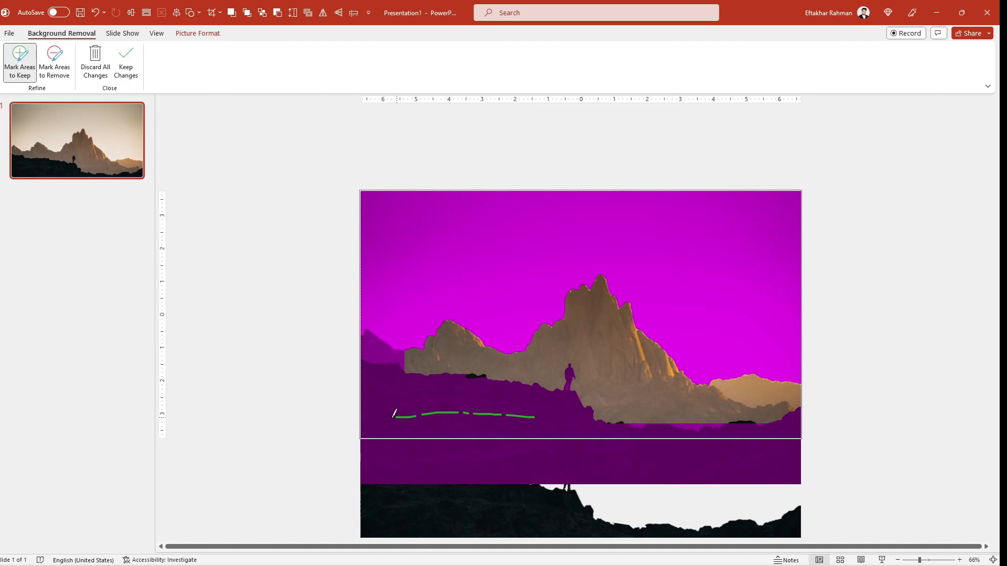
drag(377, 377, 419, 389)
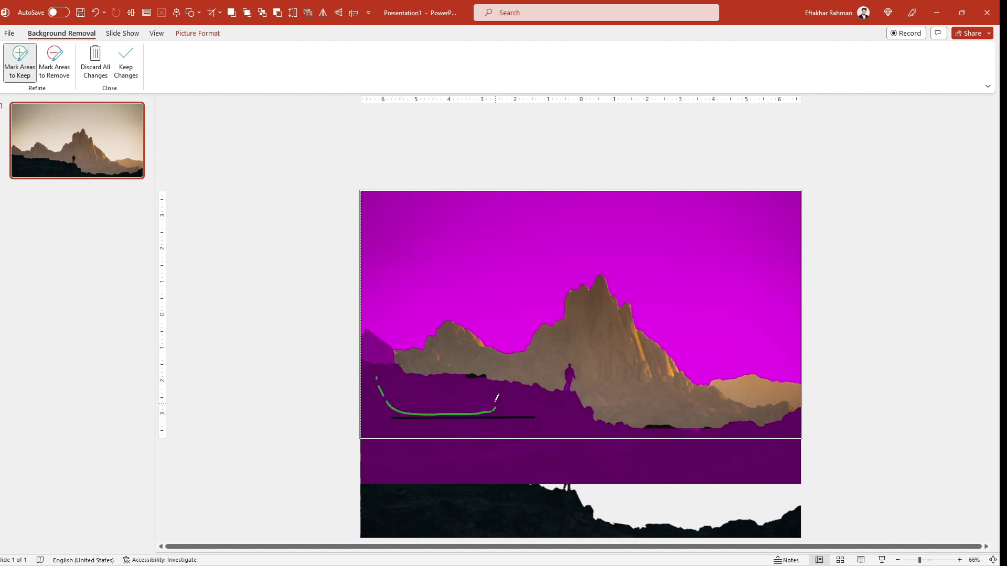
mouse_move(372, 345)
mouse_down()
mouse_move(471, 431)
mouse_move(573, 409)
mouse_move(637, 434)
mouse_move(760, 435)
mouse_move(802, 407)
mouse_up()
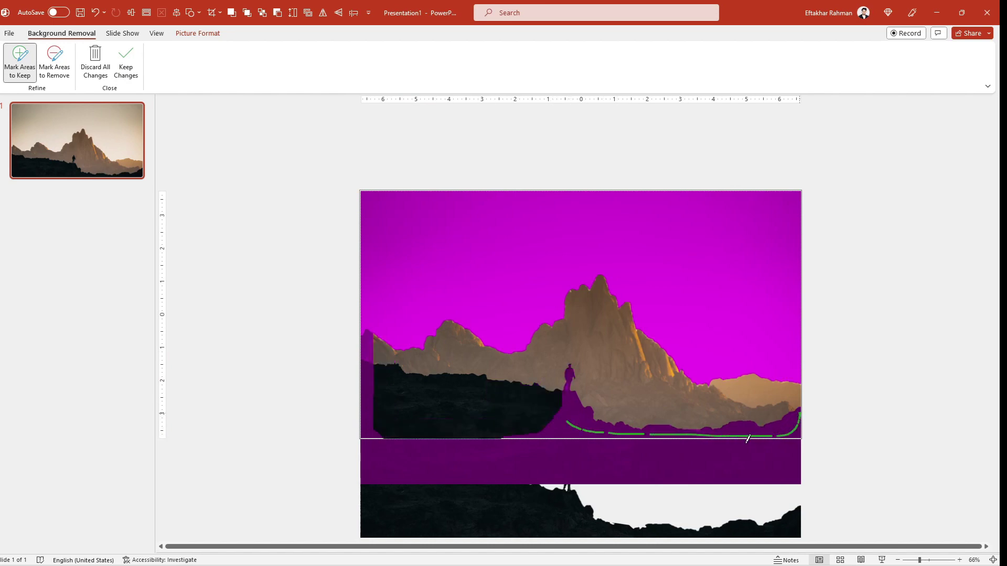
mouse_move(583, 435)
mouse_down()
mouse_move(540, 425)
mouse_move(545, 432)
mouse_up()
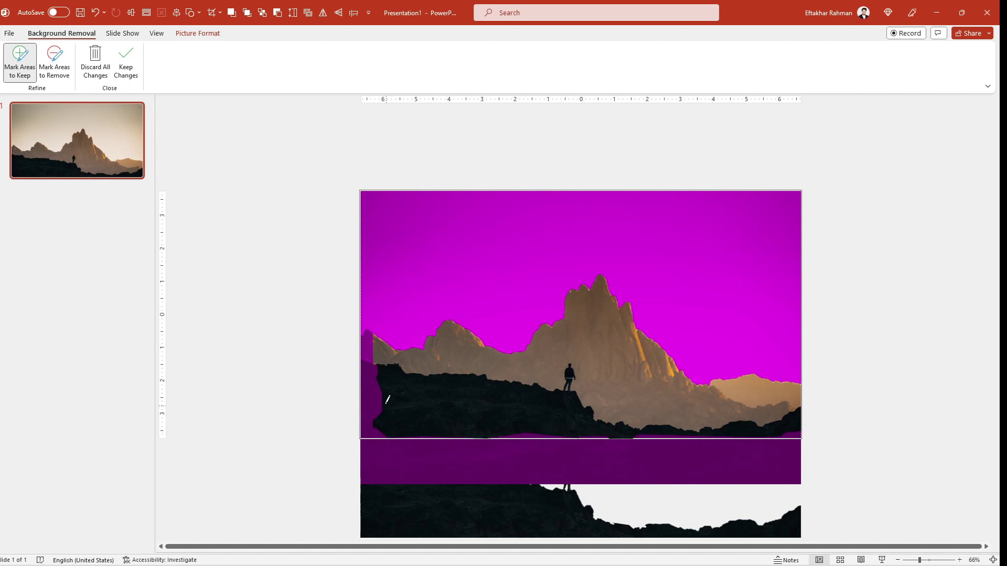
drag(369, 369, 373, 416)
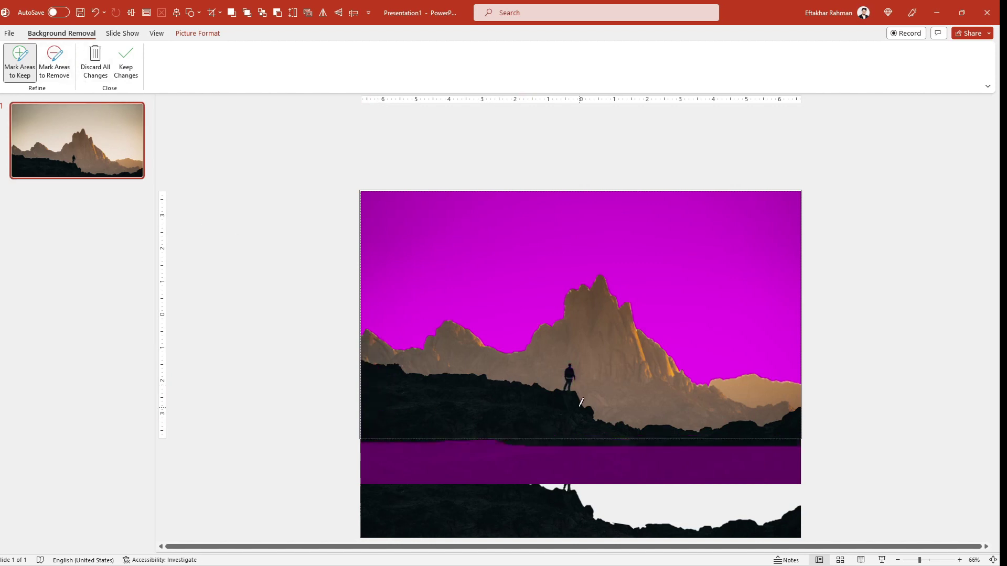
click(862, 426)
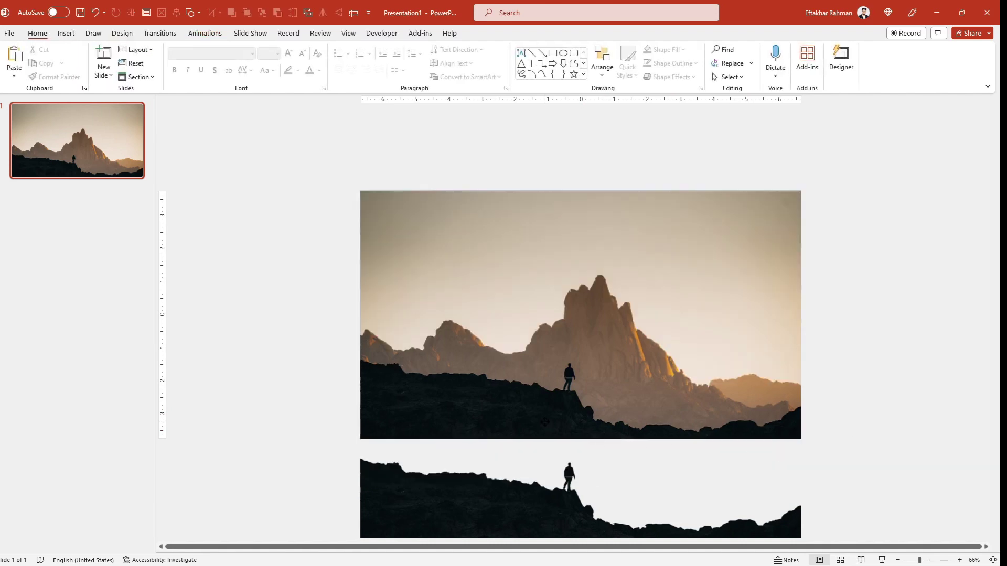
Snap the sky-less mountain cutout onto the original photo and align the foreground strip to its bottom edge.
click(558, 434)
mouse_move(558, 407)
mouse_down()
mouse_move(744, 377)
mouse_move(795, 350)
mouse_up()
scroll(731, 446, down, 3)
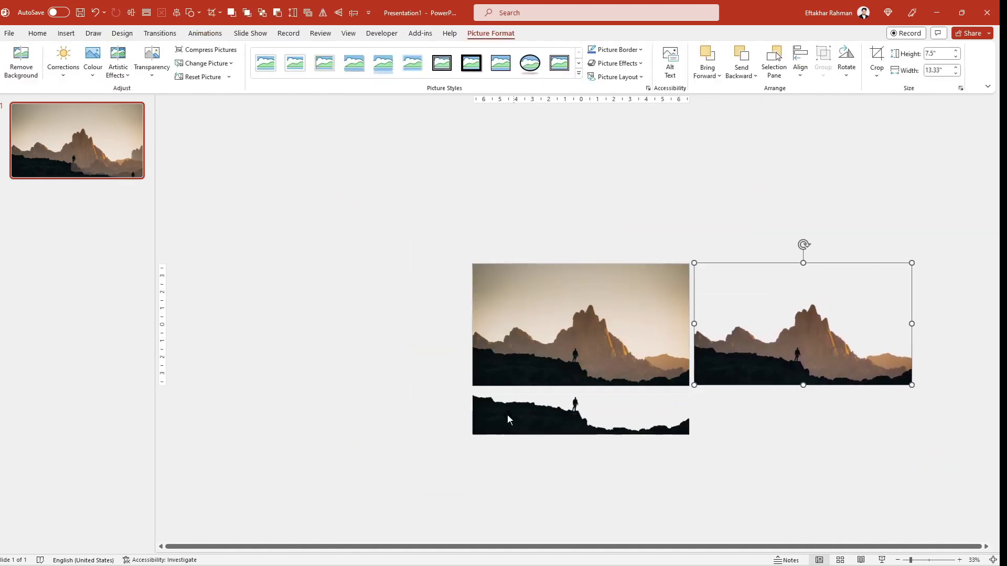
drag(505, 416, 955, 367)
click(632, 401)
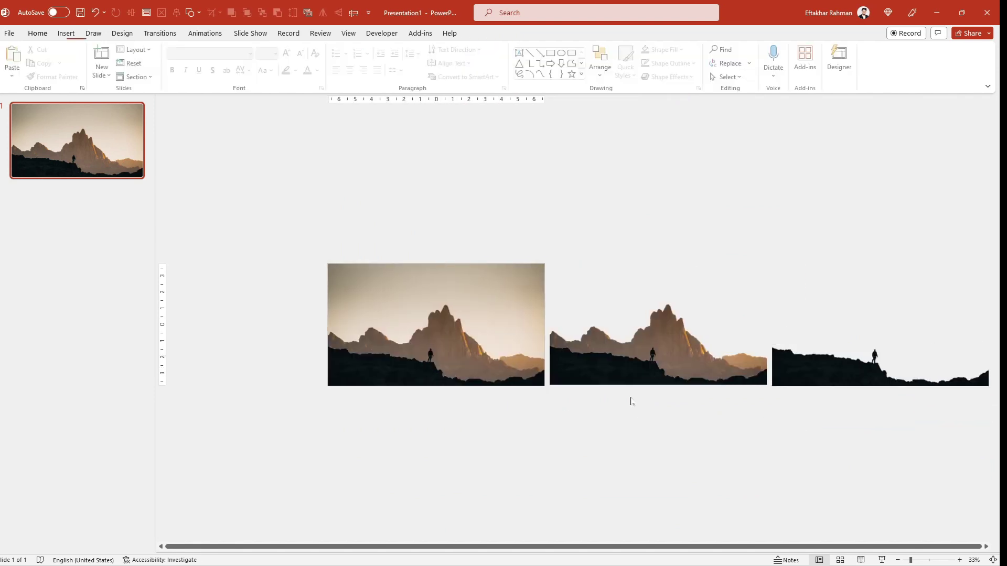
click(449, 373)
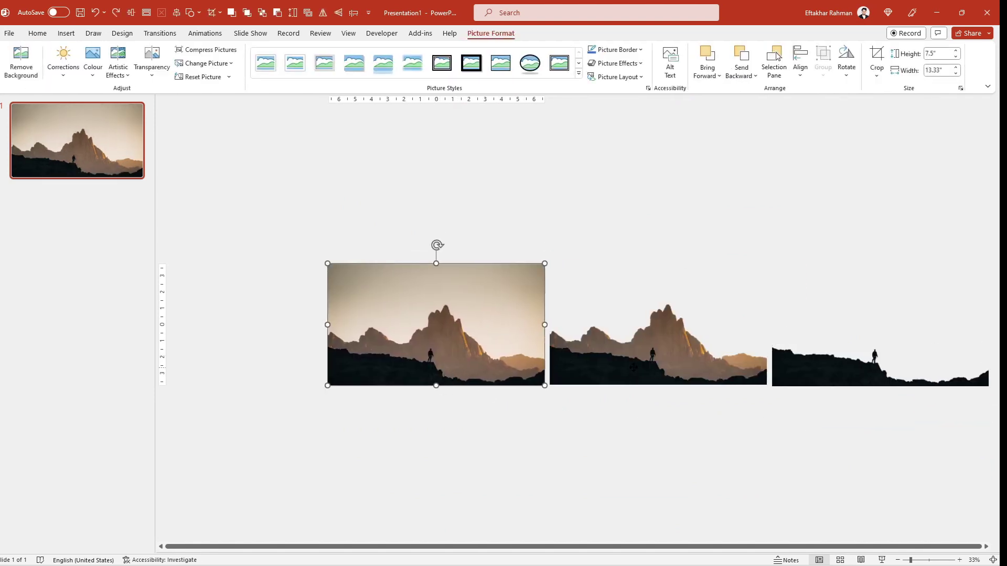
drag(634, 367, 413, 366)
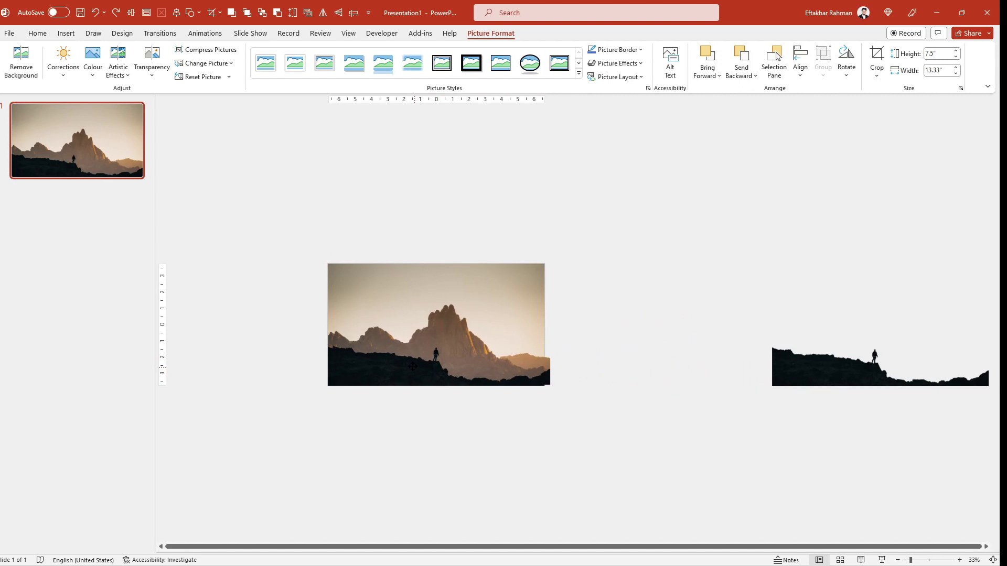
drag(774, 371, 331, 369)
ctrl+scroll(458, 447, up, 4)
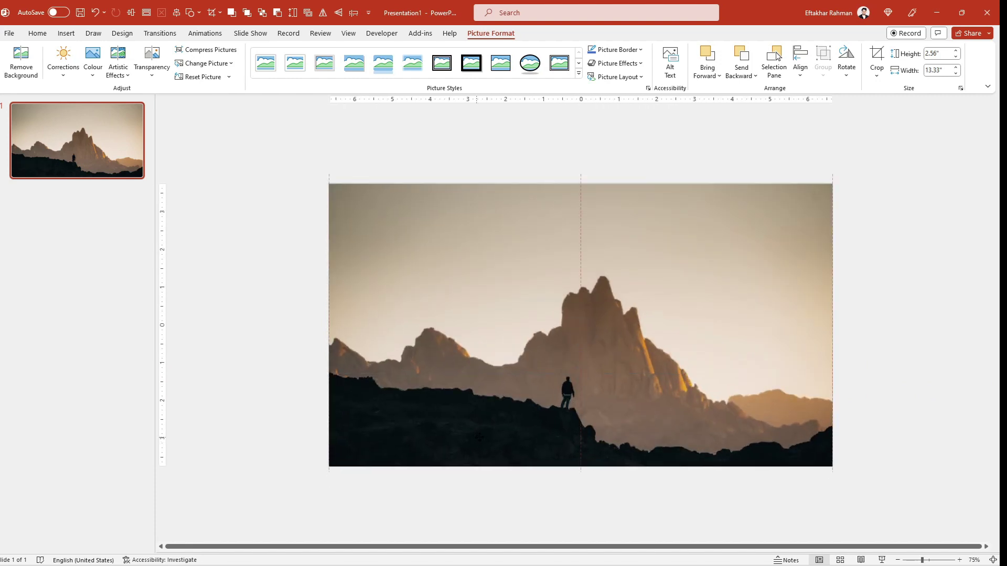
click(220, 417)
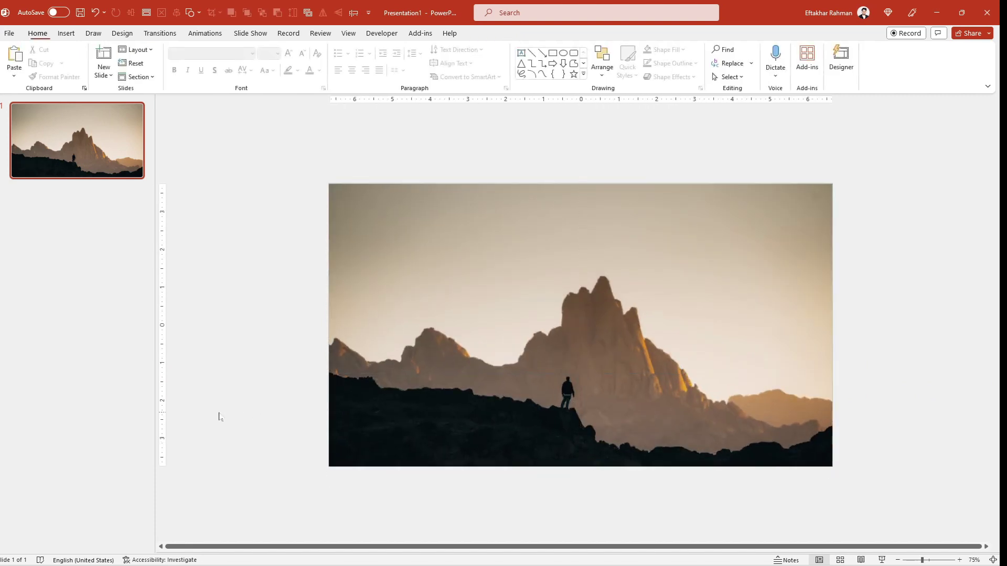
Add a PARALAX text box above the photo in the Montserrat font.
click(521, 53)
drag(444, 153, 821, 193)
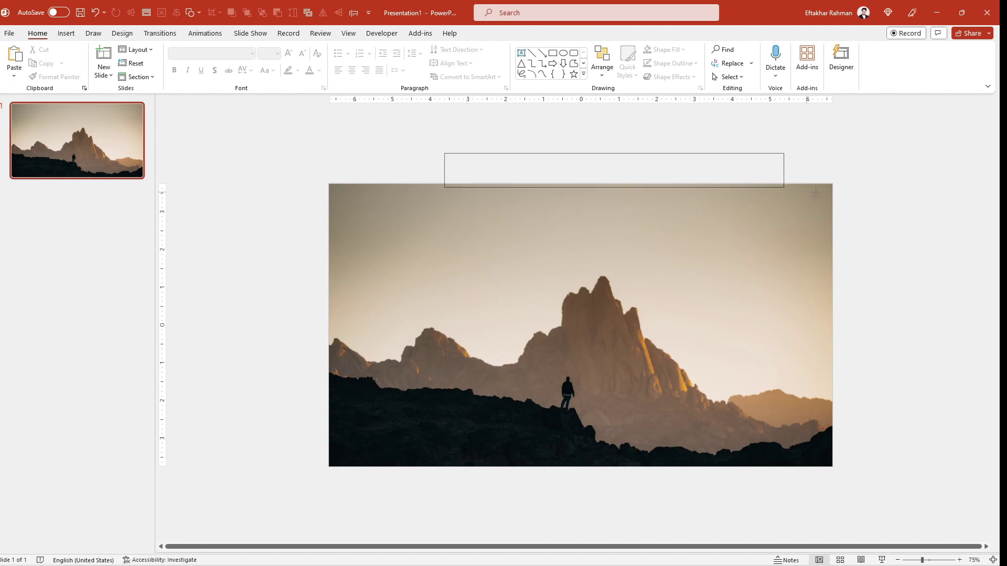
text(PARALAX)
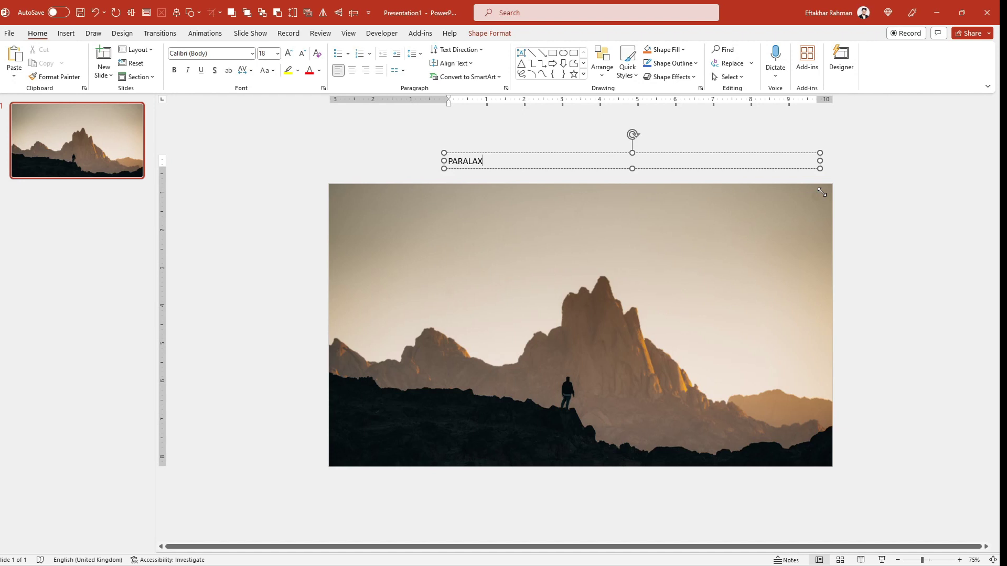
key(ctrl+a)
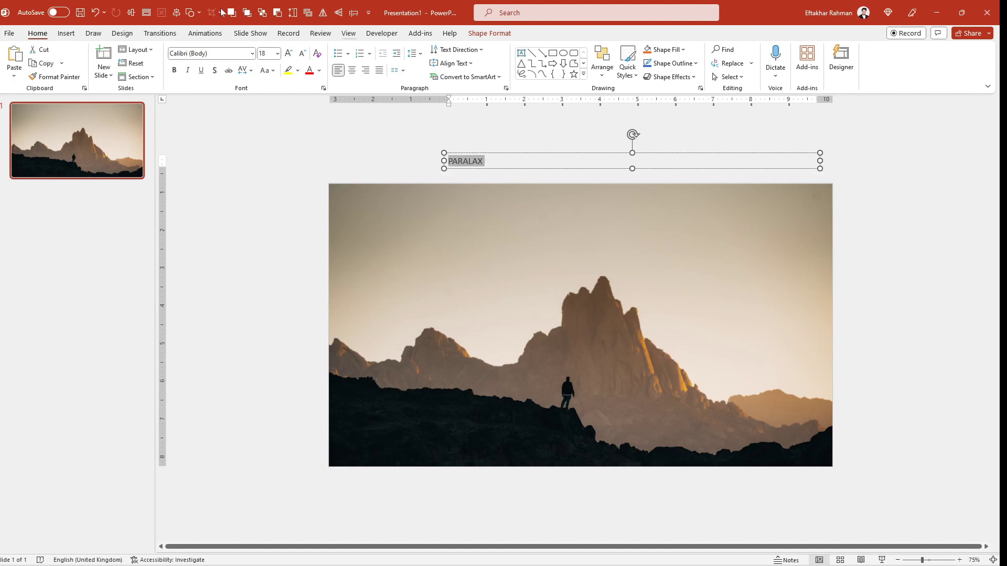
click(210, 53)
text(Montserrat)
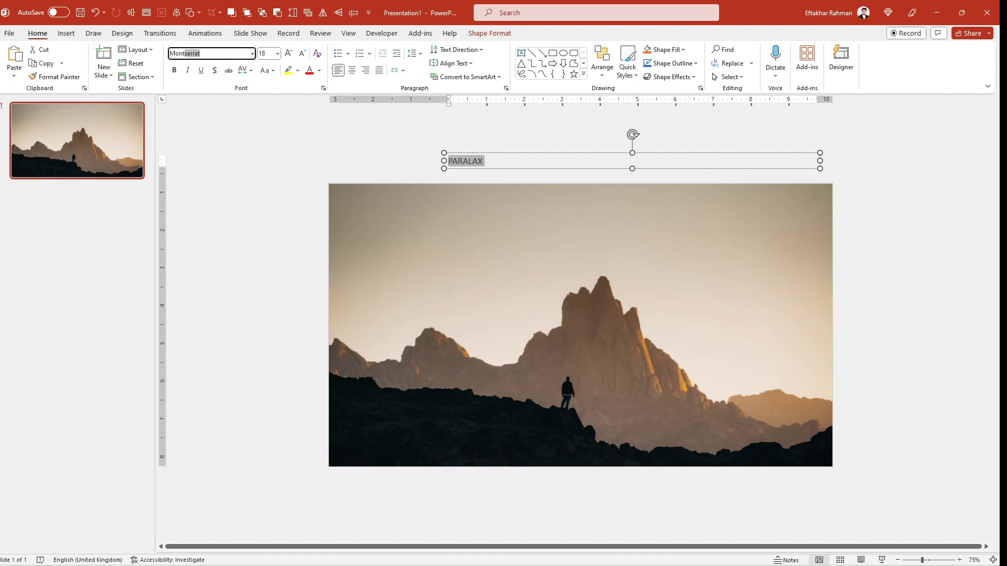
key(Return)
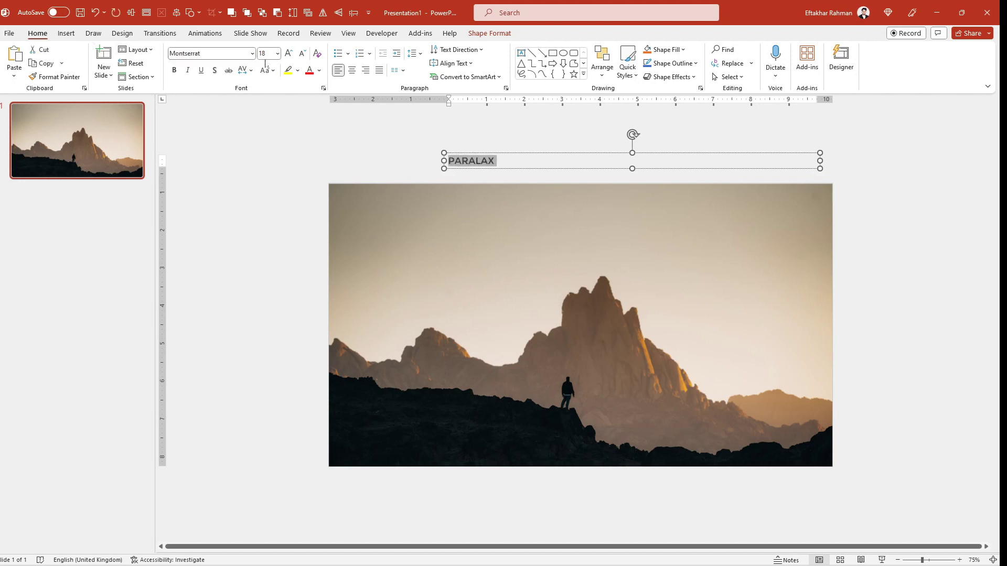
Make PARALAX 120 pt bold and move it onto the mountain photo.
click(265, 56)
text(0)
key(Return)
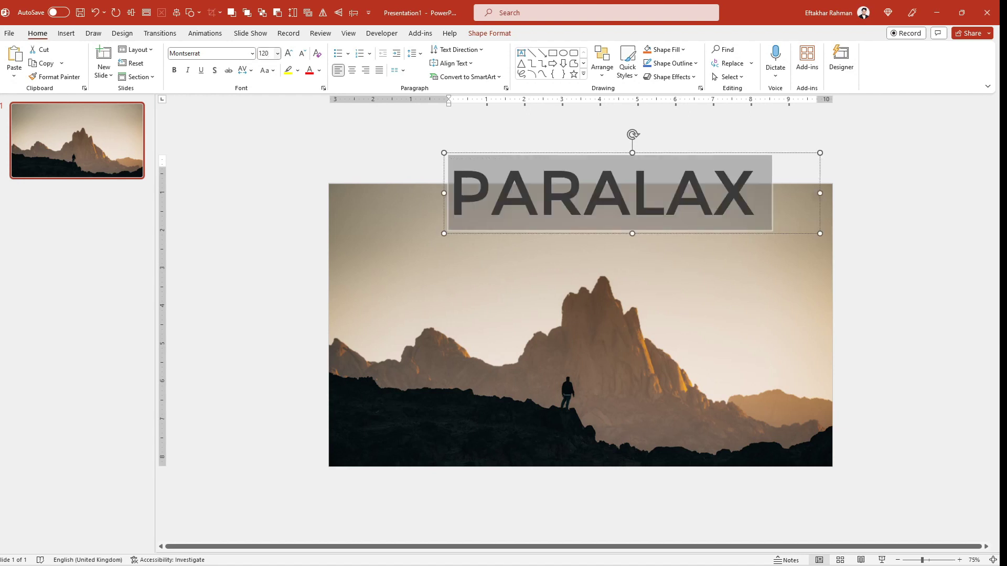
click(174, 69)
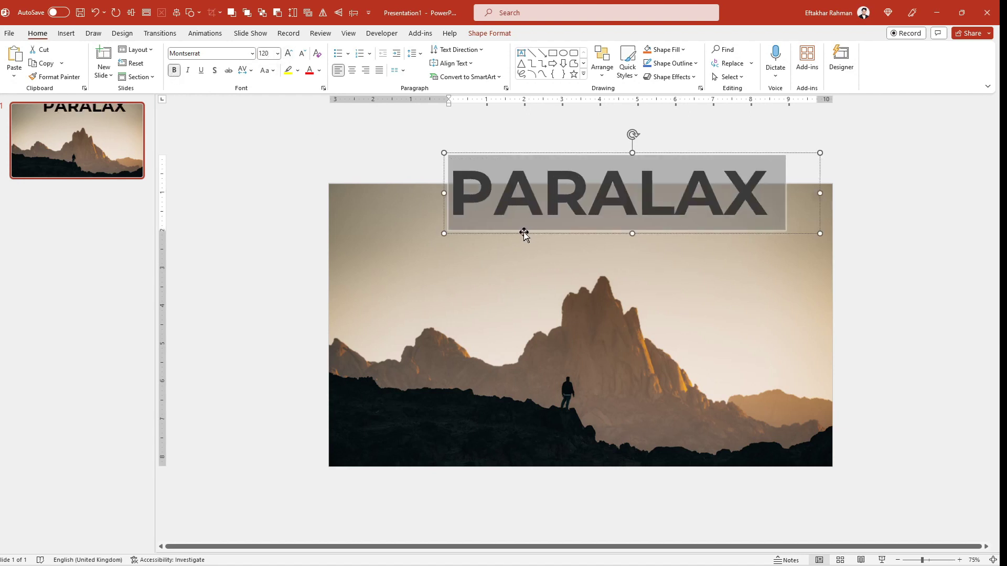
mouse_move(523, 232)
mouse_down()
mouse_move(490, 335)
mouse_move(493, 303)
mouse_up()
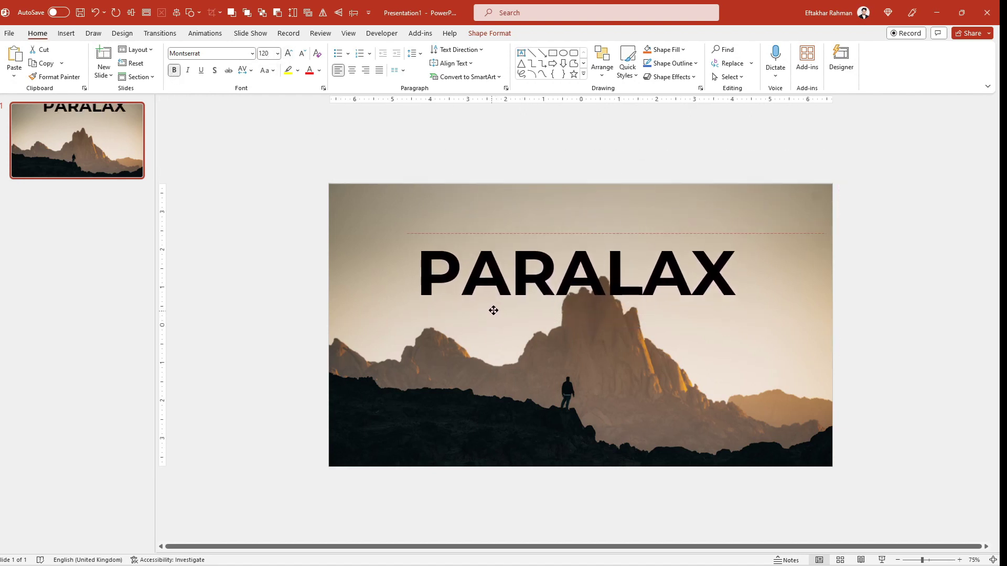
Turn the PARALAX title white and centre it horizontally just above the mountain peak.
click(318, 70)
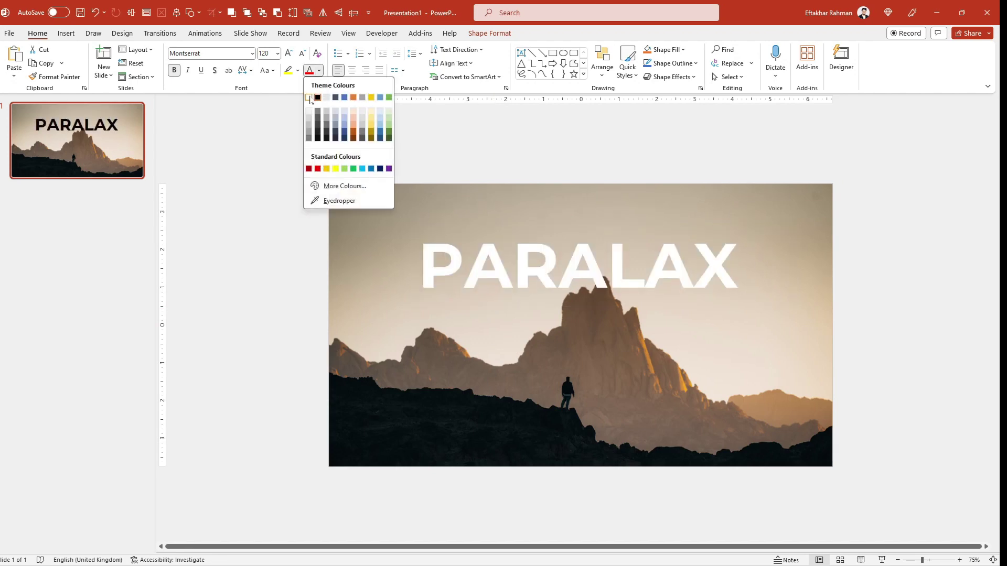
click(310, 93)
drag(457, 310, 456, 307)
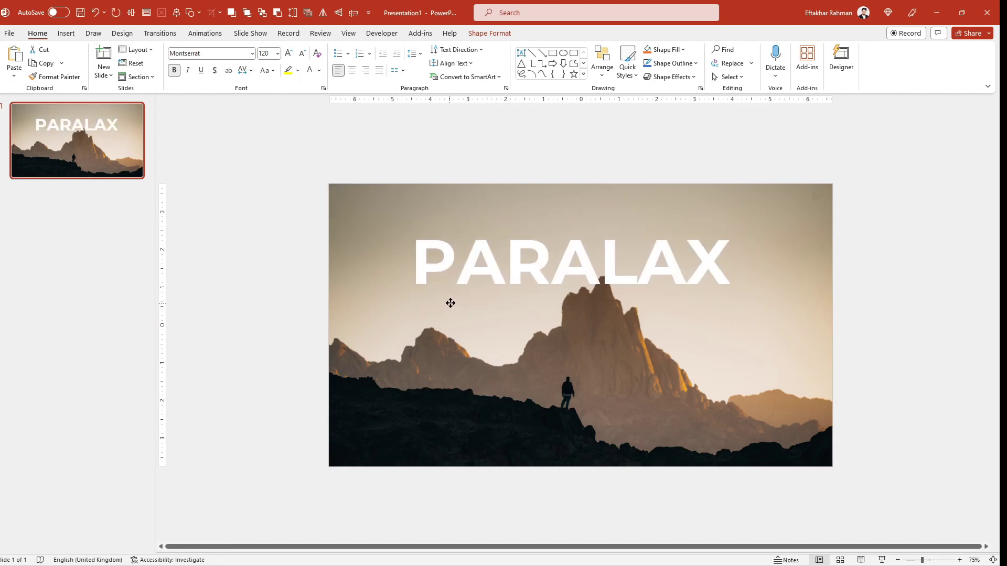
click(489, 33)
click(741, 67)
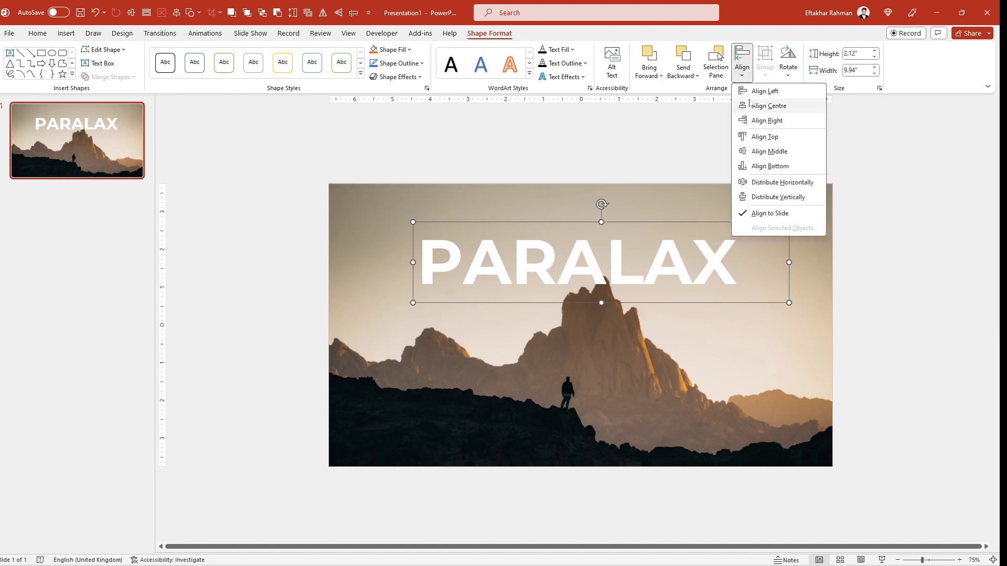
click(751, 105)
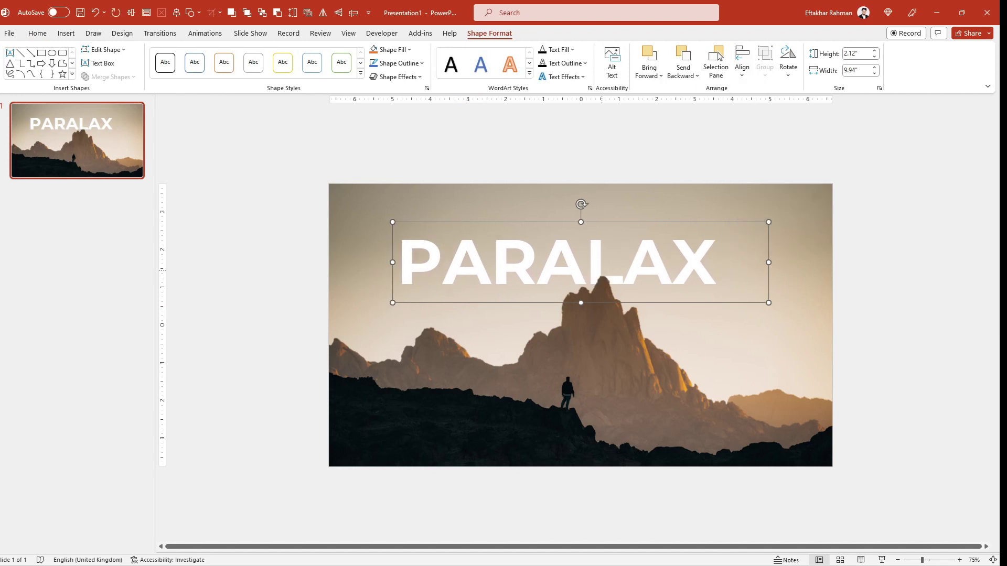
drag(508, 302, 508, 316)
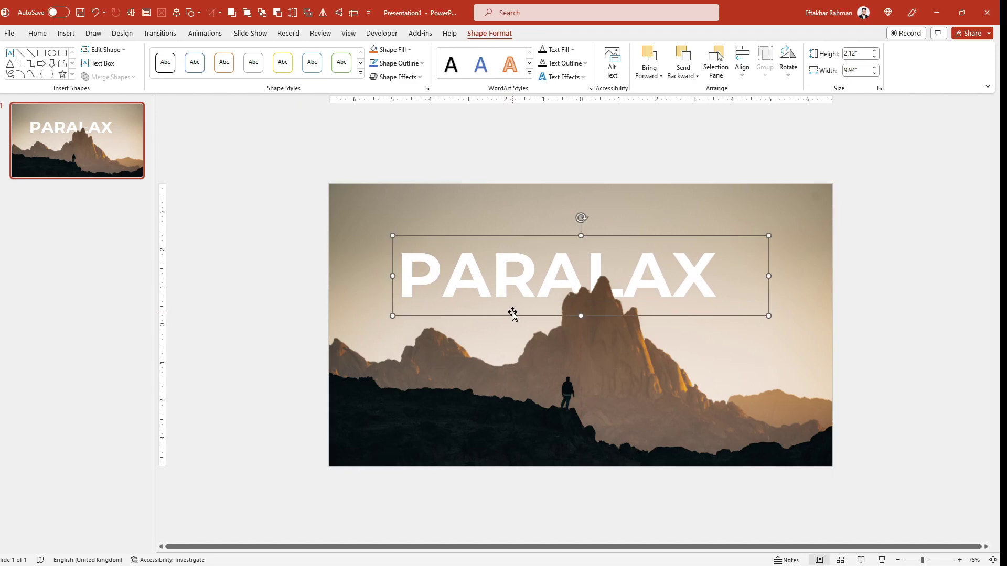
drag(516, 320, 502, 370)
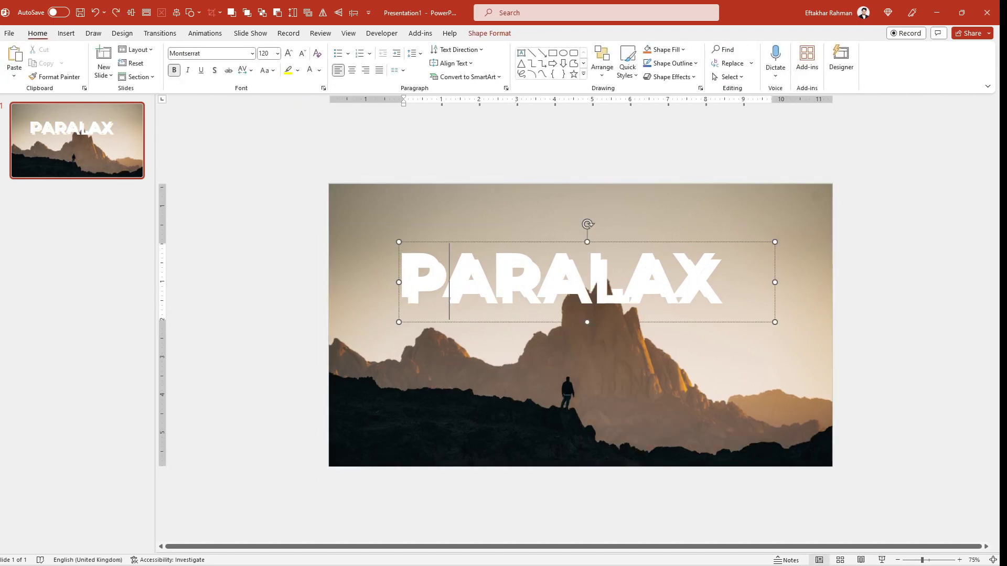
Duplicate the title below it as uppercase MORPHING at 70 pt, centred.
mouse_move(465, 322)
mouse_down()
mouse_move(451, 401)
mouse_move(460, 400)
mouse_up()
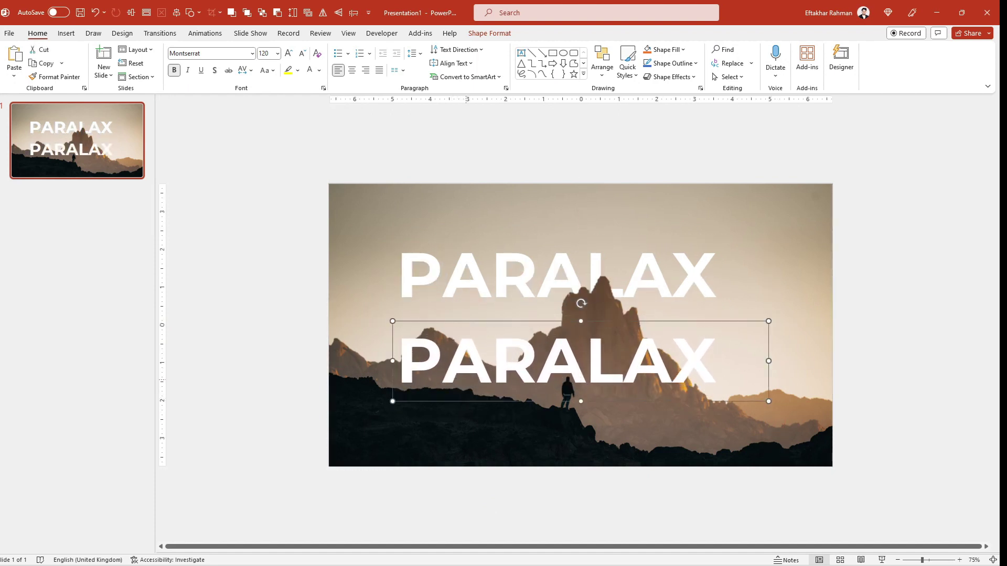
double_click(466, 378)
text(moRP)
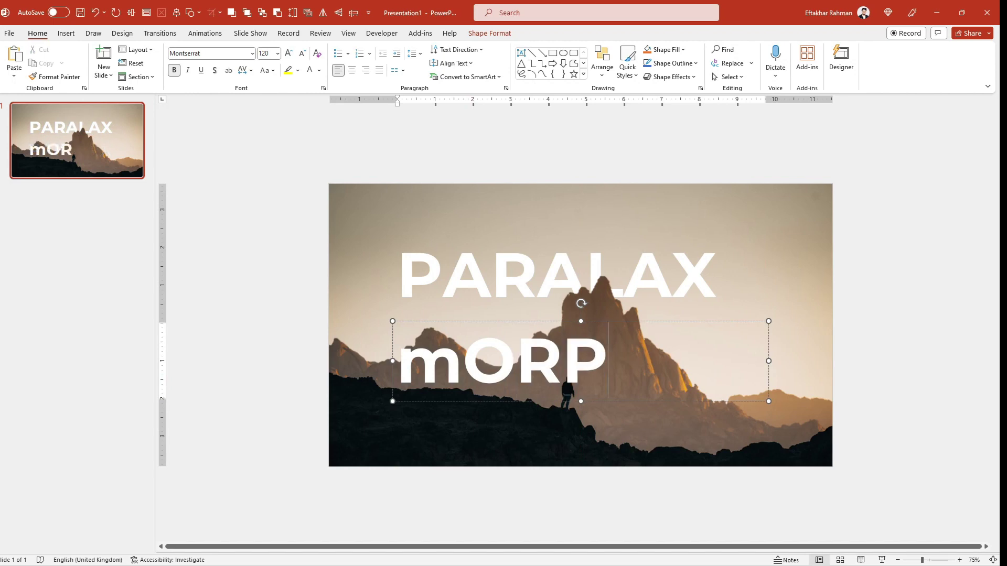
text(HING)
key(ctrl+a)
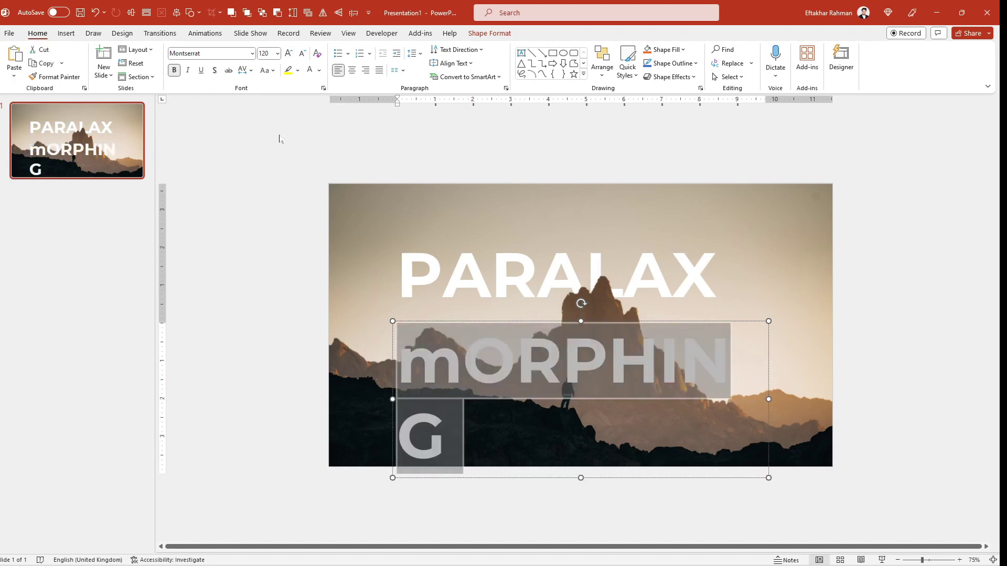
click(267, 70)
click(281, 117)
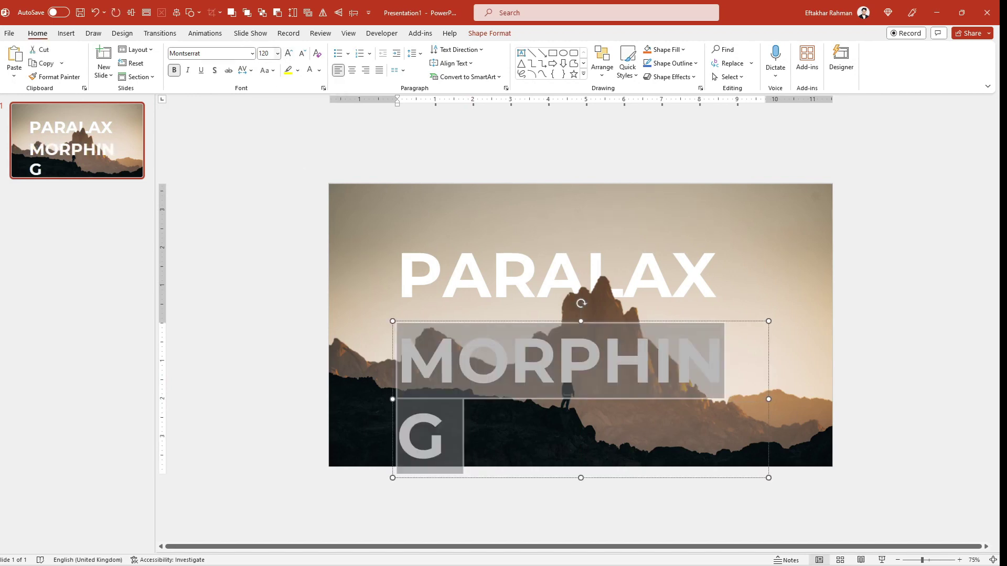
click(264, 52)
text(70)
key(Return)
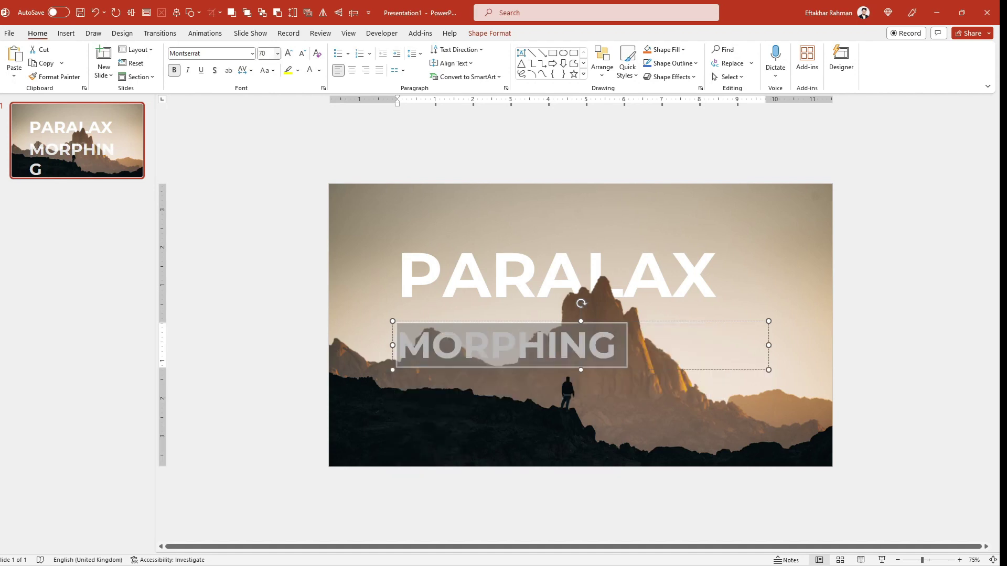
click(351, 70)
Select all slide objects and centre the PARALAX and MORPHING text within their boxes.
click(487, 234)
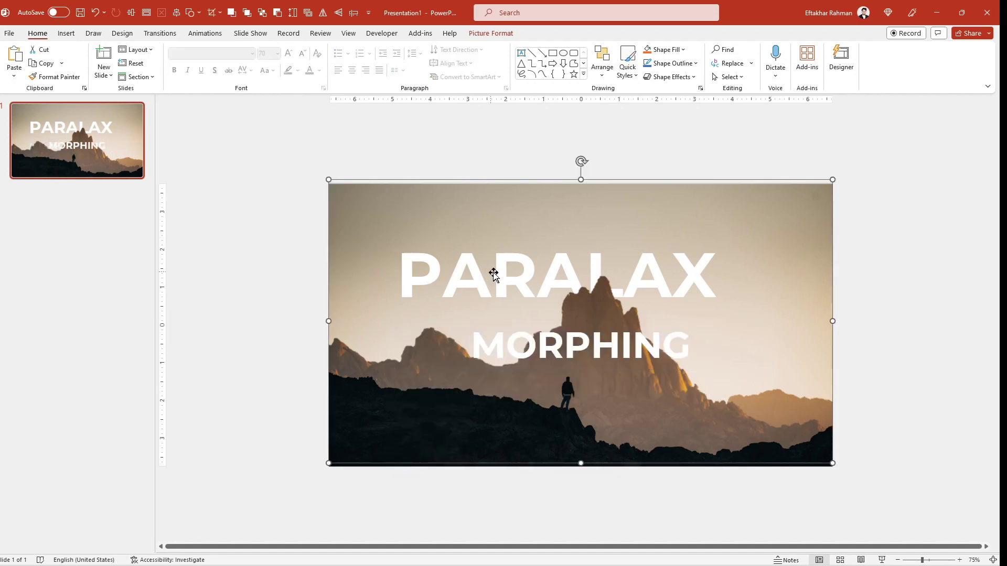
click(867, 430)
key(ctrl+a)
click(546, 33)
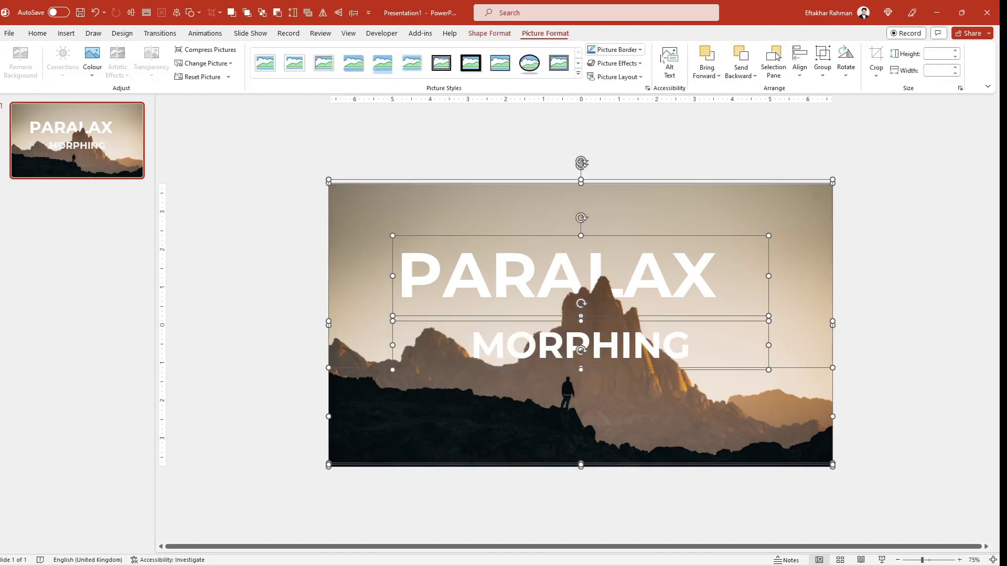
click(801, 67)
click(831, 104)
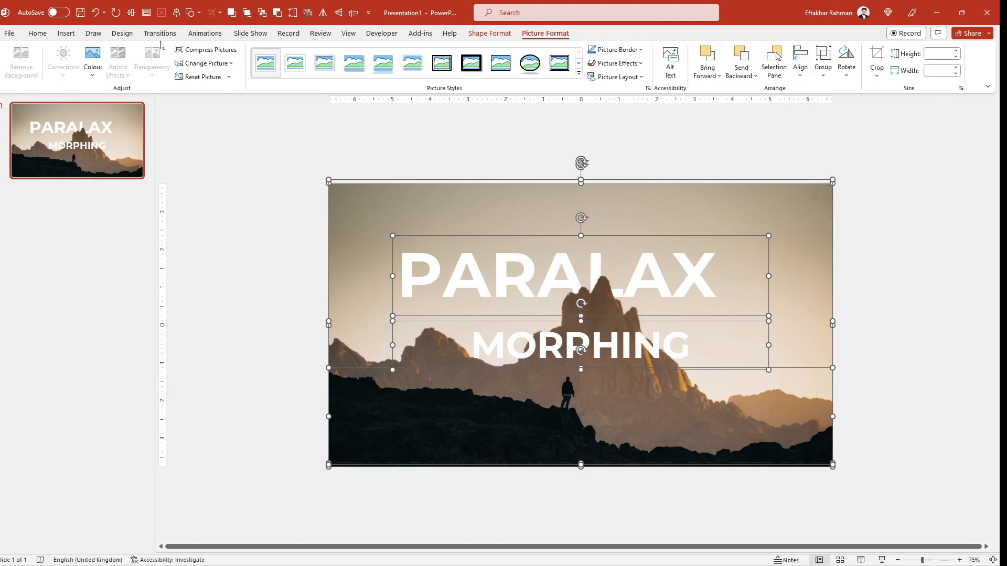
click(37, 33)
click(352, 70)
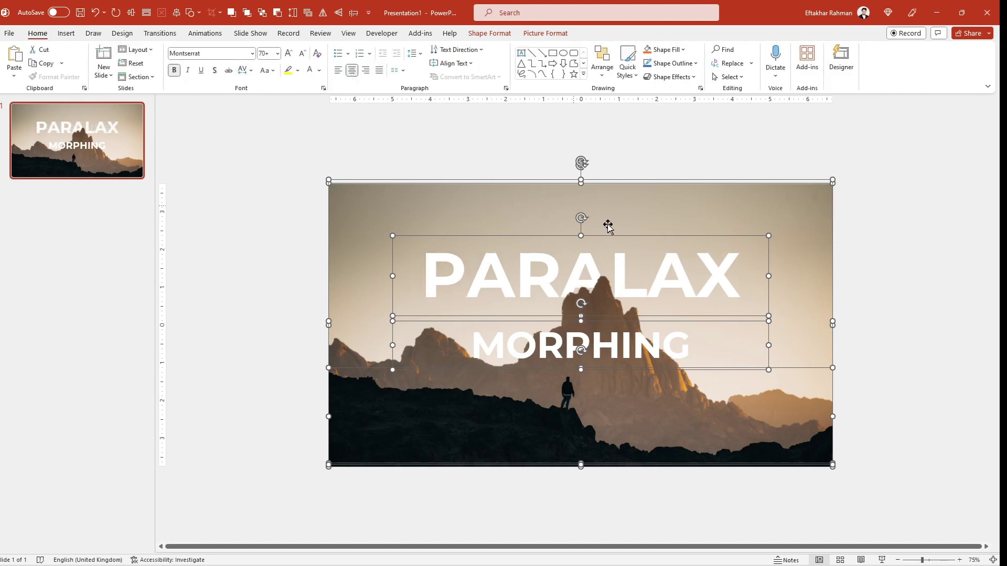
Nudge the background photo and move MORPHING lower, across the mountain ridge.
click(890, 319)
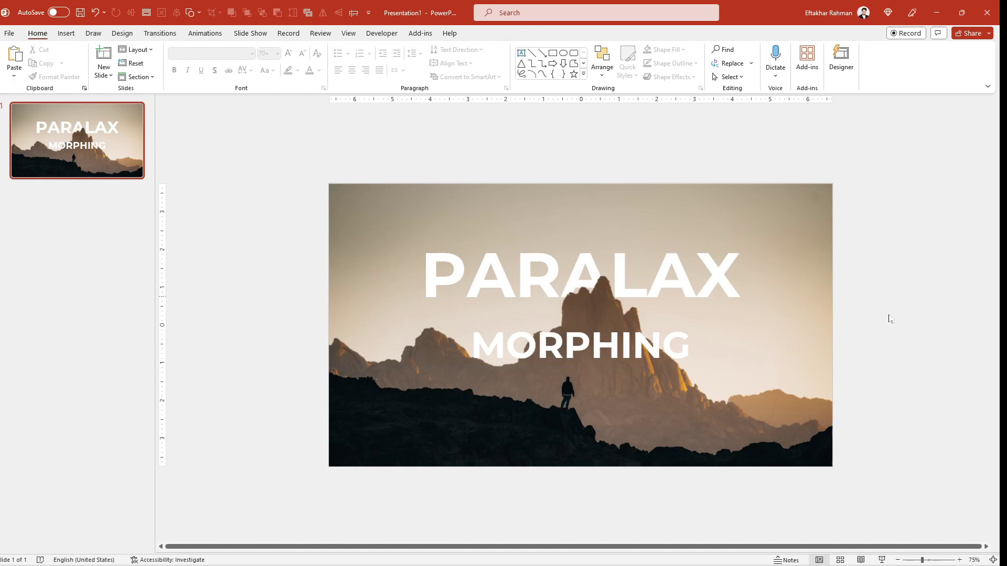
click(593, 273)
drag(629, 209, 625, 211)
ctrl+scroll(880, 334, down, 1)
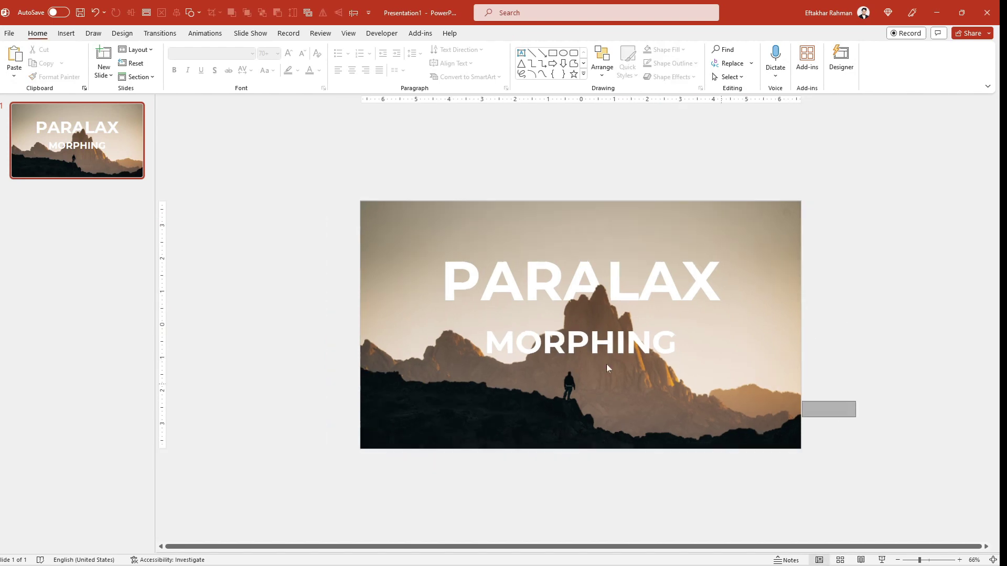
click(593, 356)
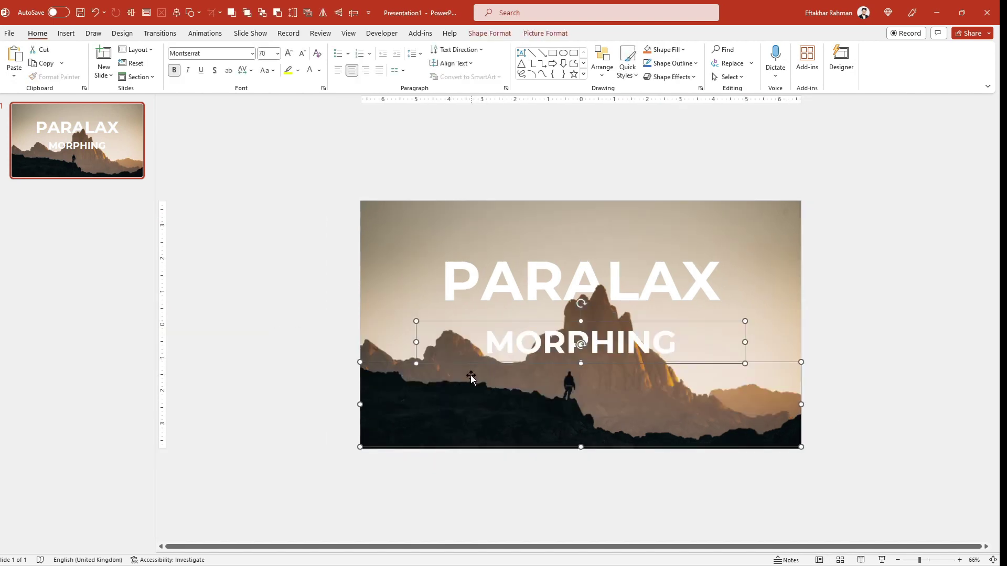
drag(471, 364, 468, 393)
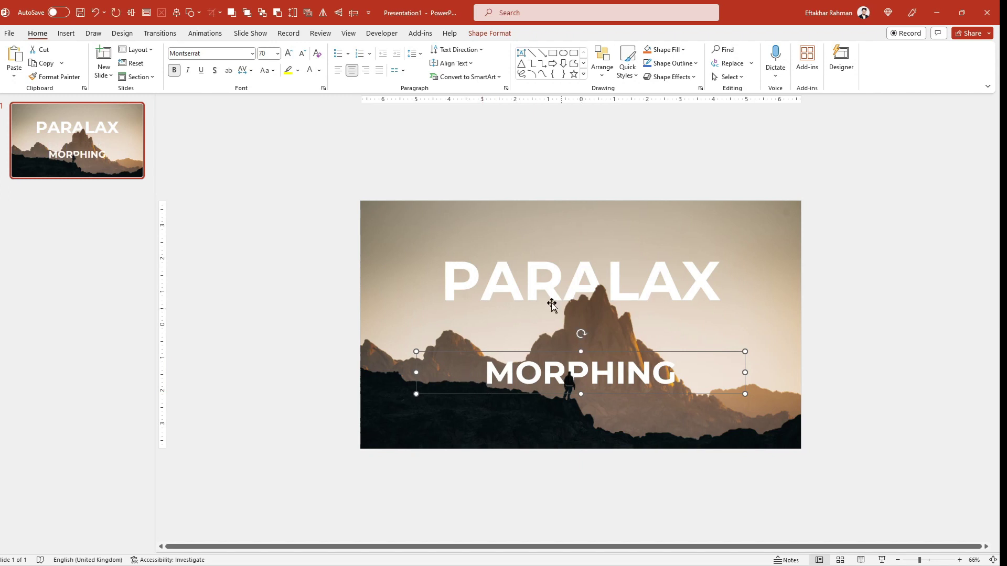
click(533, 295)
drag(883, 380, 204, 226)
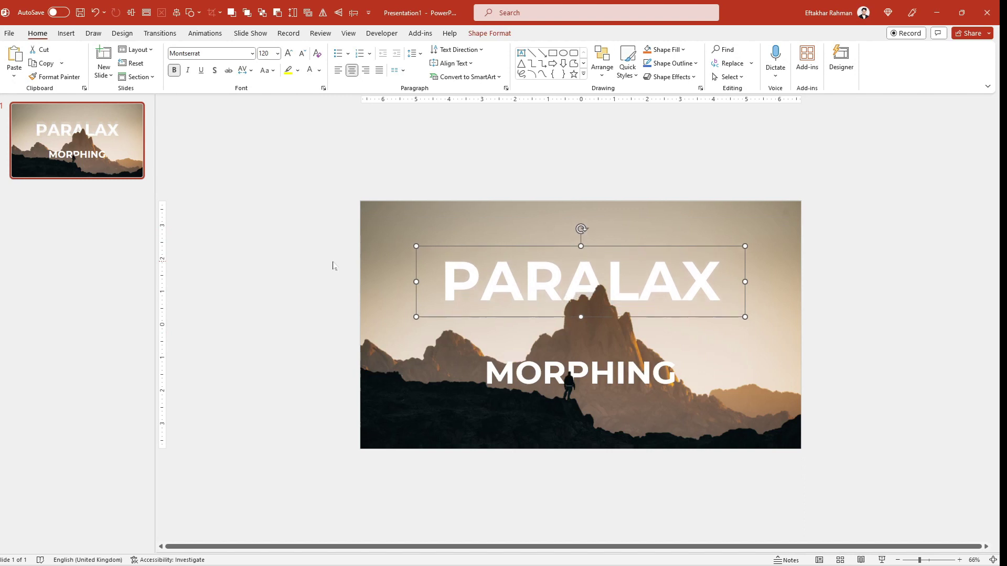
Draw a rounded rectangle bar 11.98" wide and 0.46" tall across the slide top.
click(937, 407)
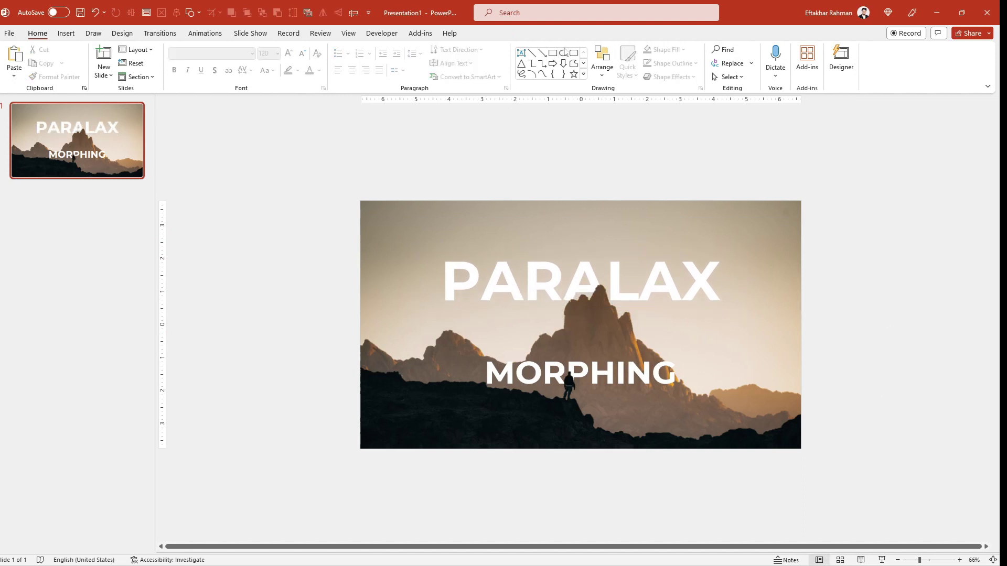
click(573, 53)
drag(369, 217, 791, 240)
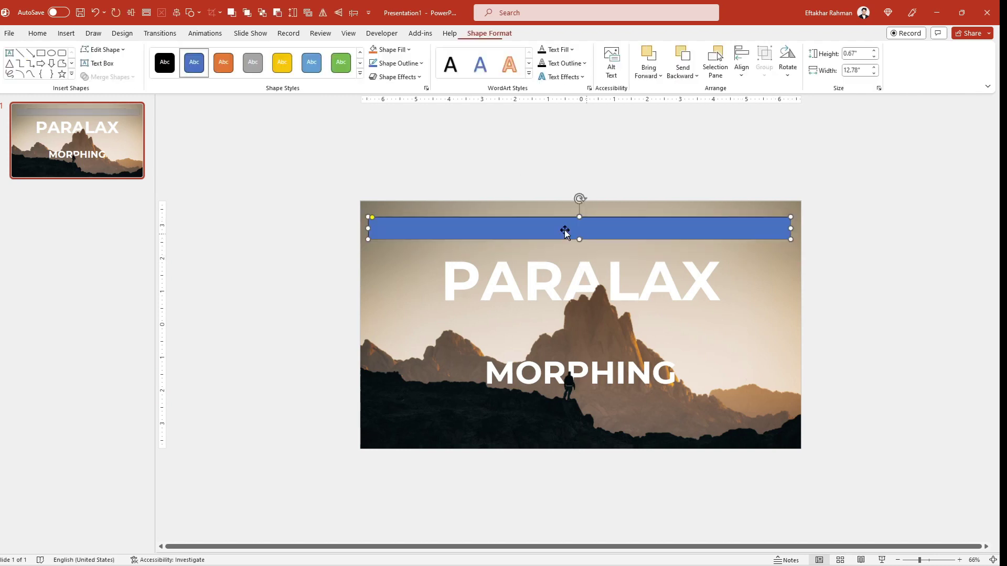
click(373, 229)
drag(373, 230, 380, 228)
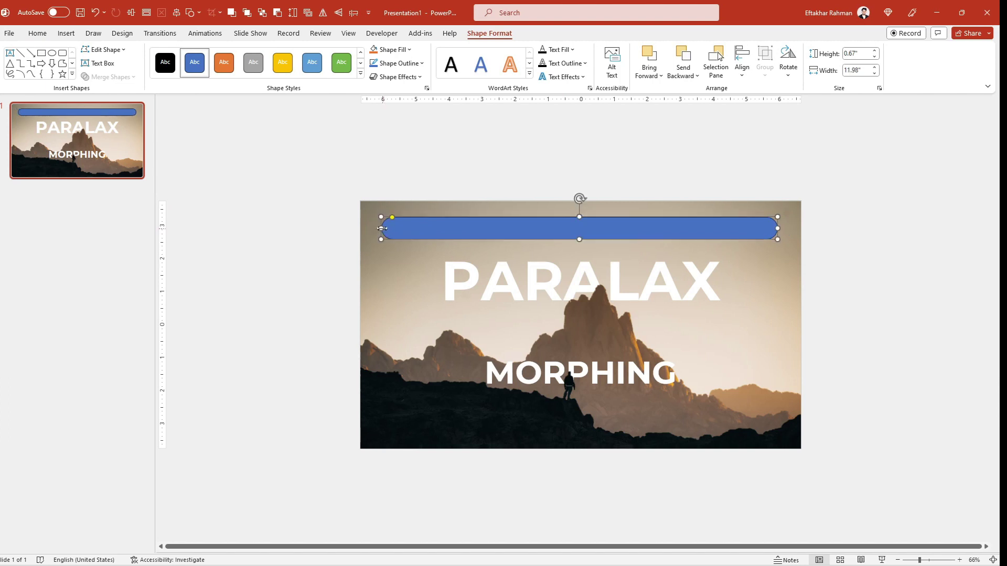
key(shift+Down)
key(shift+Down)
key(shift+Down)
key(shift+Down)
key(shift+Down)
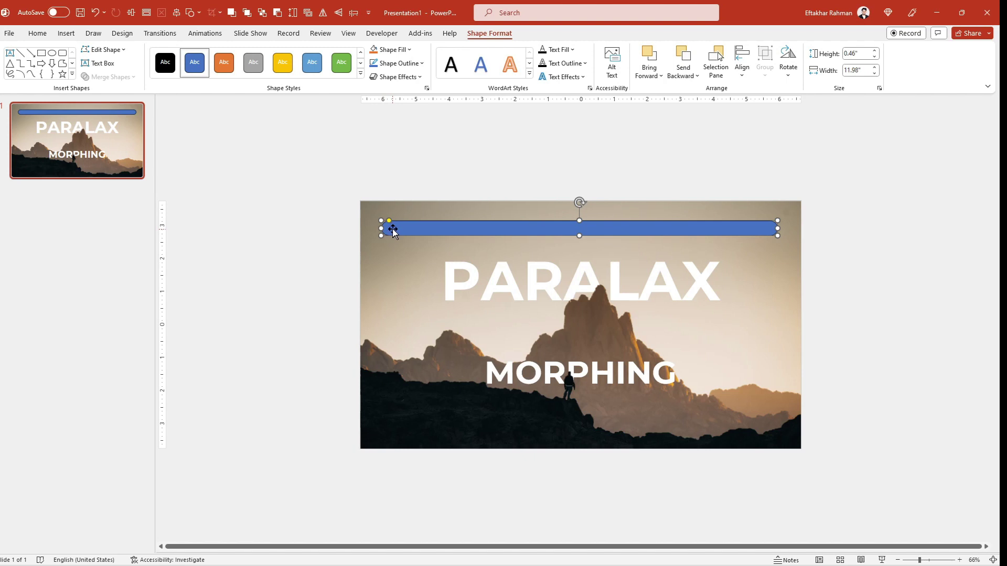
Fill the bar with a brownish grey eyedropped from the mountain and remove its outline.
click(391, 49)
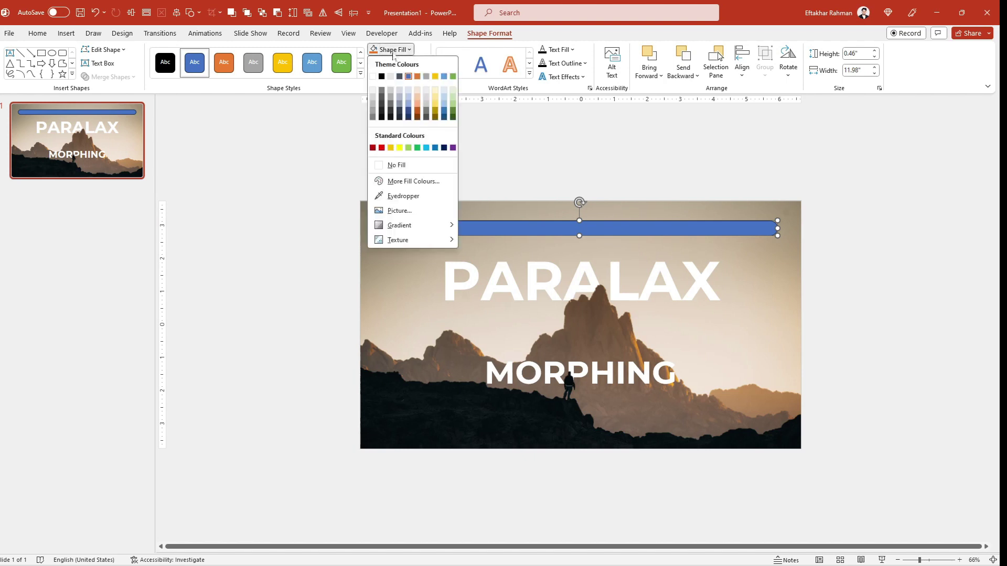
click(399, 198)
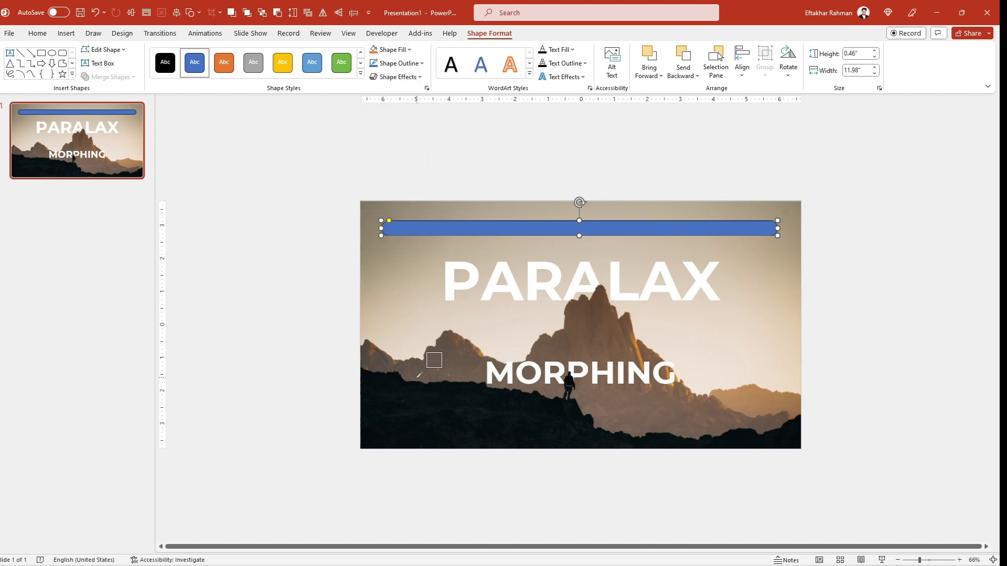
click(419, 375)
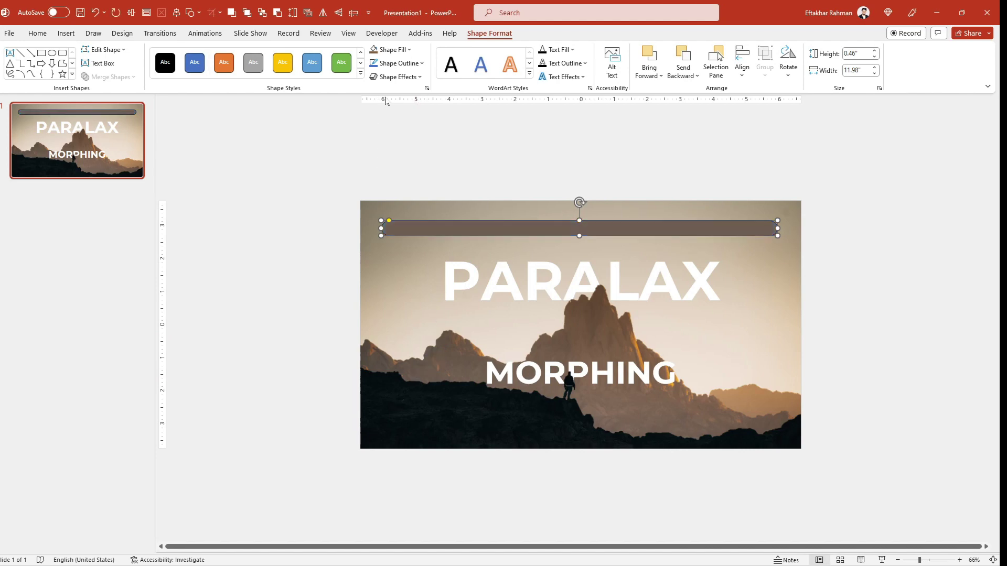
click(399, 63)
click(404, 206)
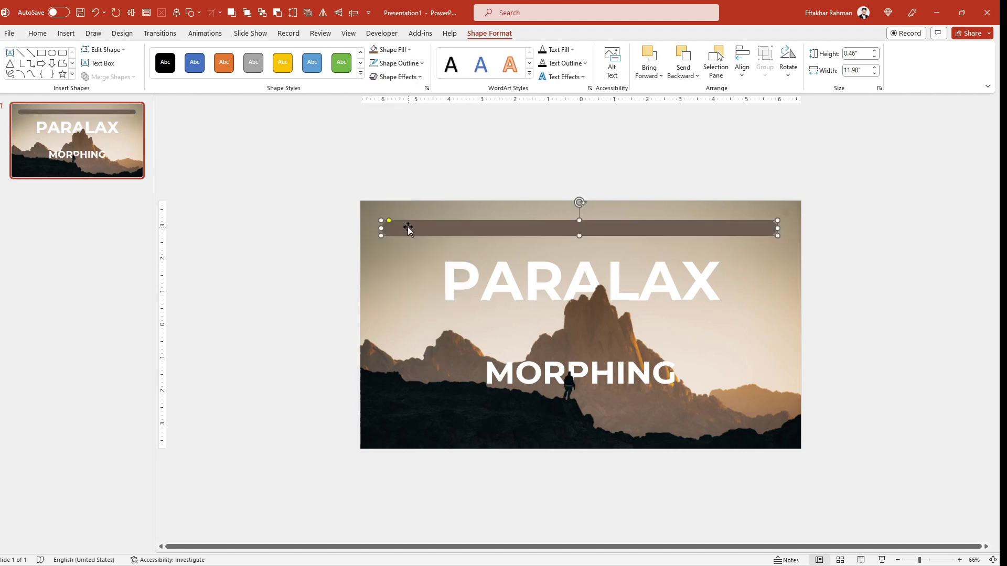
Set the bar's fill transparency to 20% in Format Shape.
right_click(408, 229)
click(436, 518)
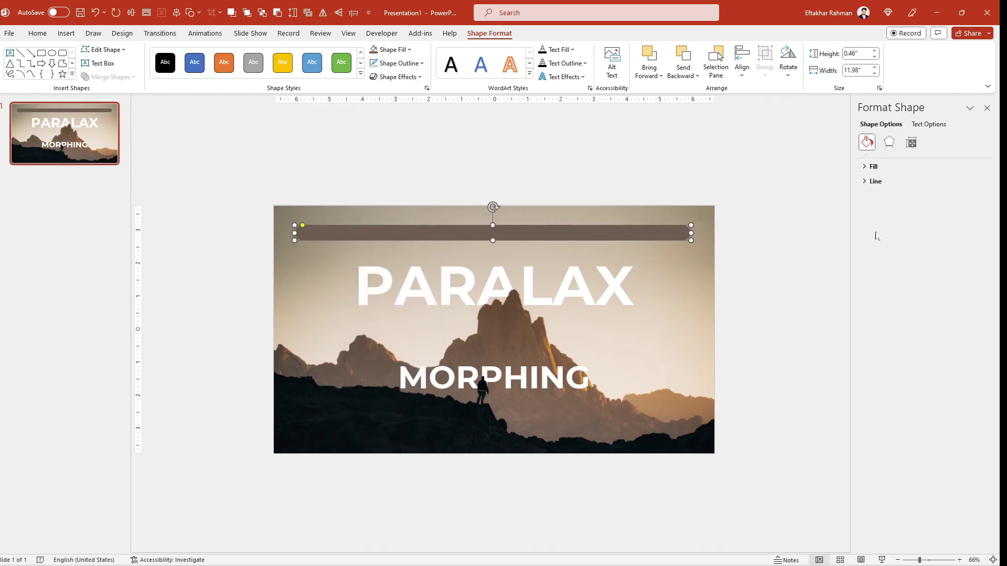
click(872, 168)
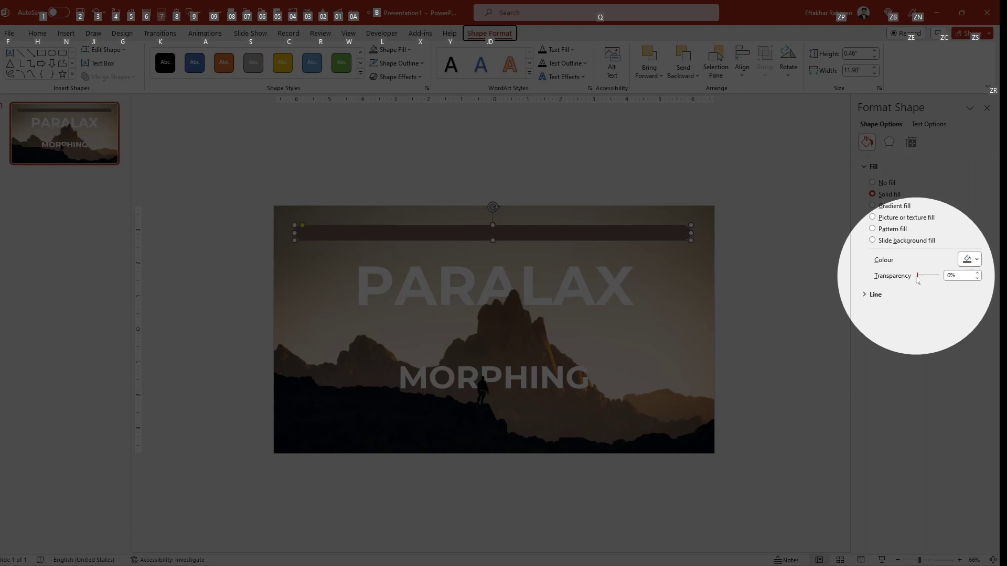
drag(916, 275, 921, 278)
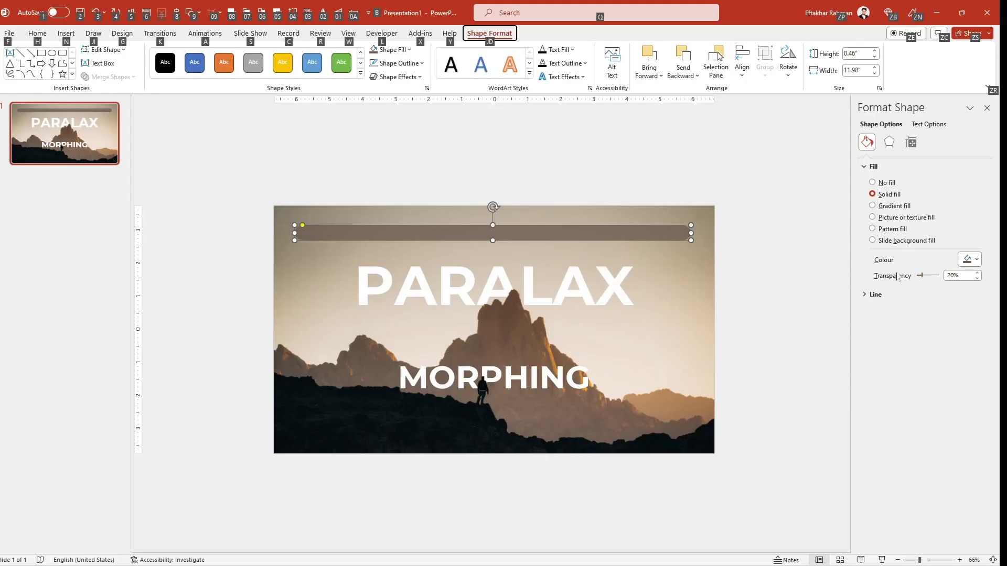
click(755, 266)
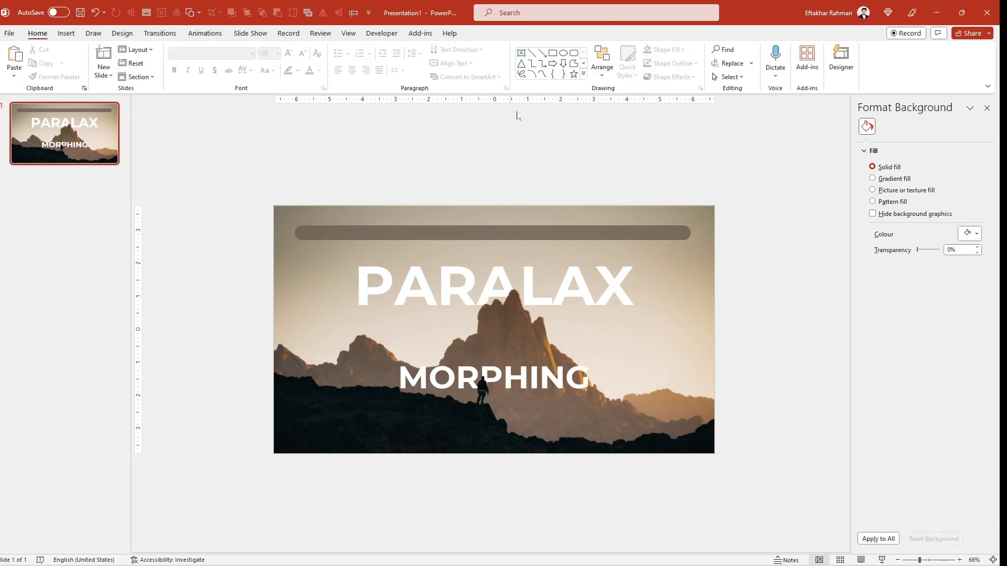
Add a text box on the bar reading HOME in uppercase, centre-aligned.
click(521, 54)
drag(449, 225, 507, 239)
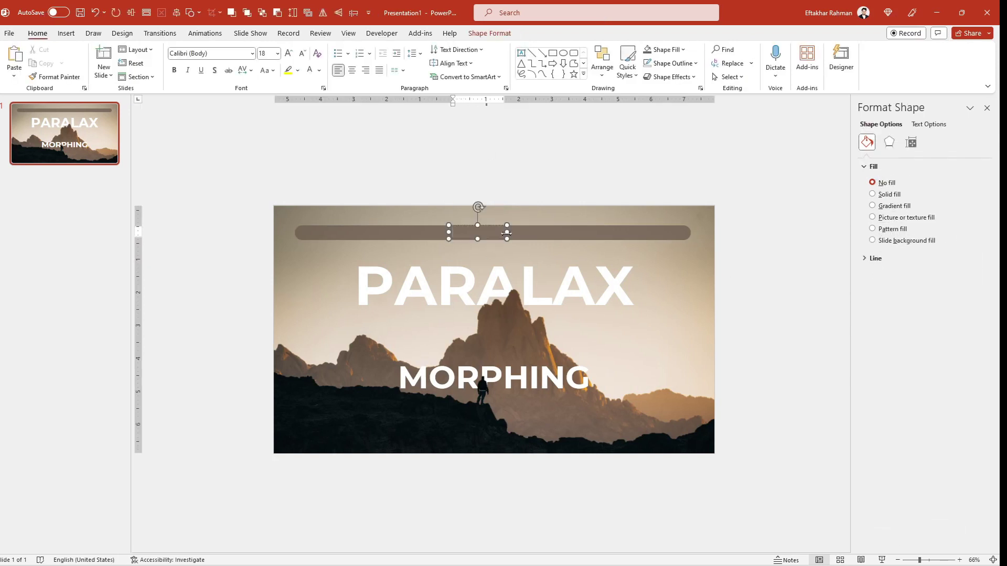
text(hOME)
key(ctrl+a)
click(243, 70)
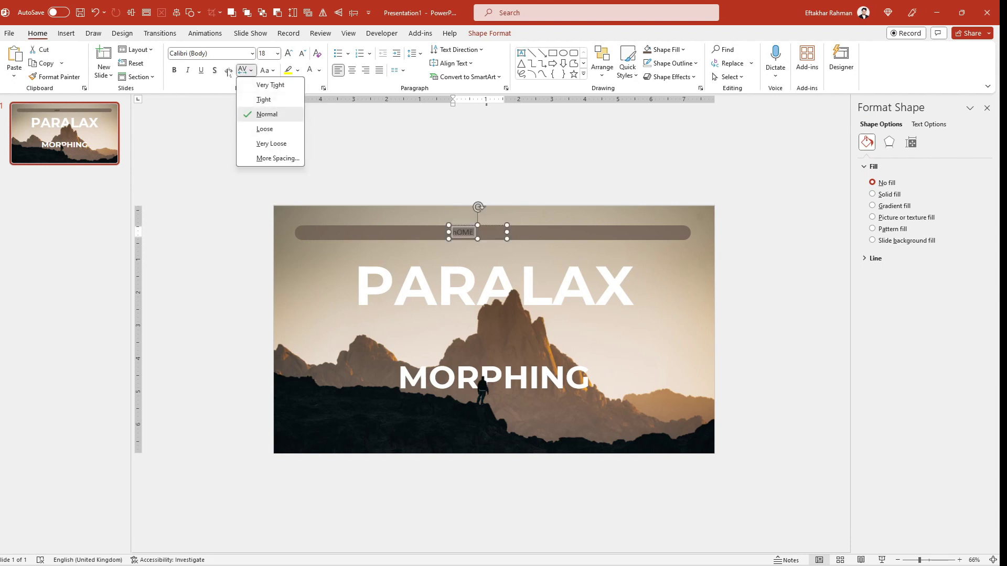
click(269, 70)
click(290, 114)
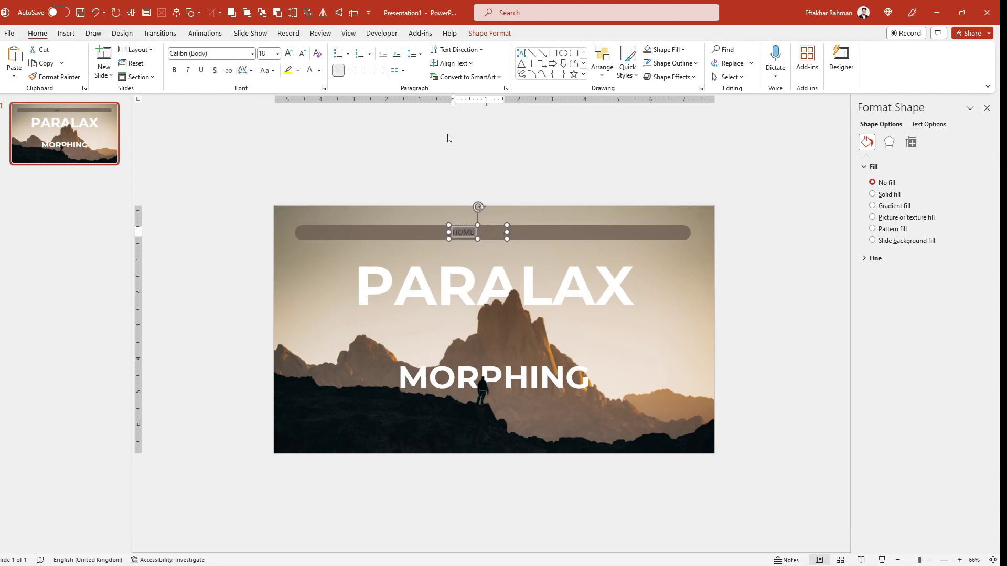
click(351, 69)
Set HOME to 14-pt Montserrat and move it to the bar's middle.
click(239, 53)
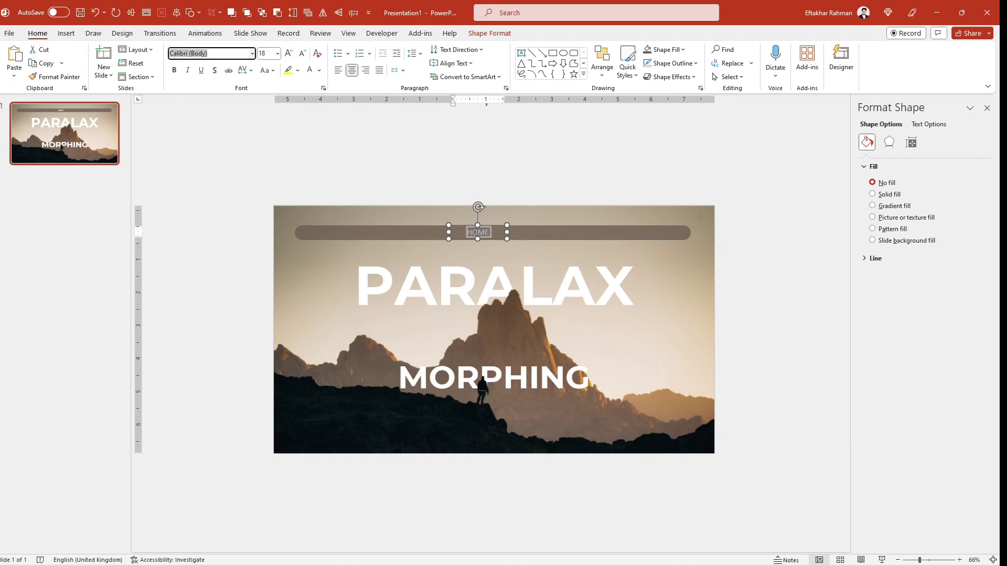
text(Montserra)
text(m)
key(Return)
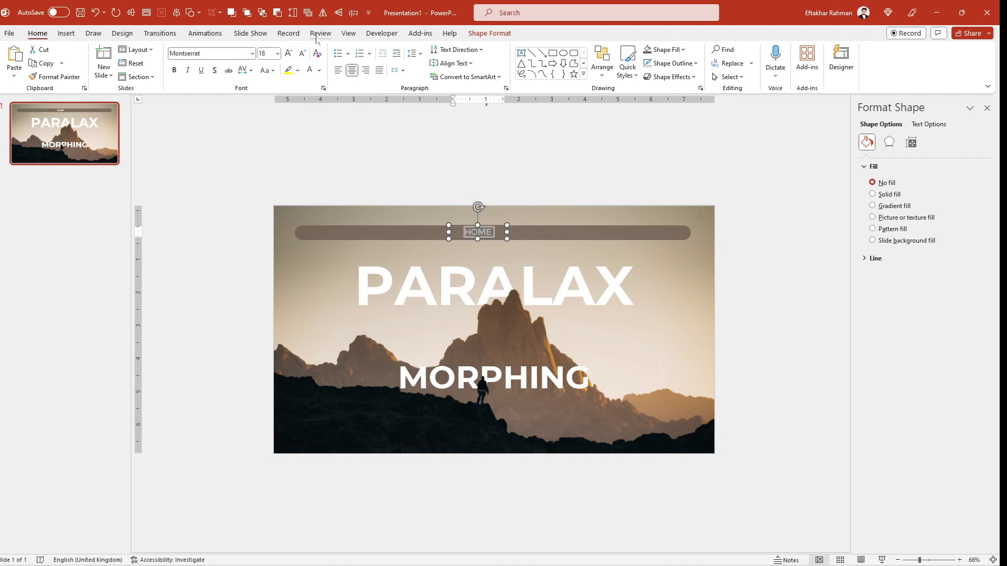
click(302, 53)
click(301, 53)
ctrl+scroll(539, 265, up, 3)
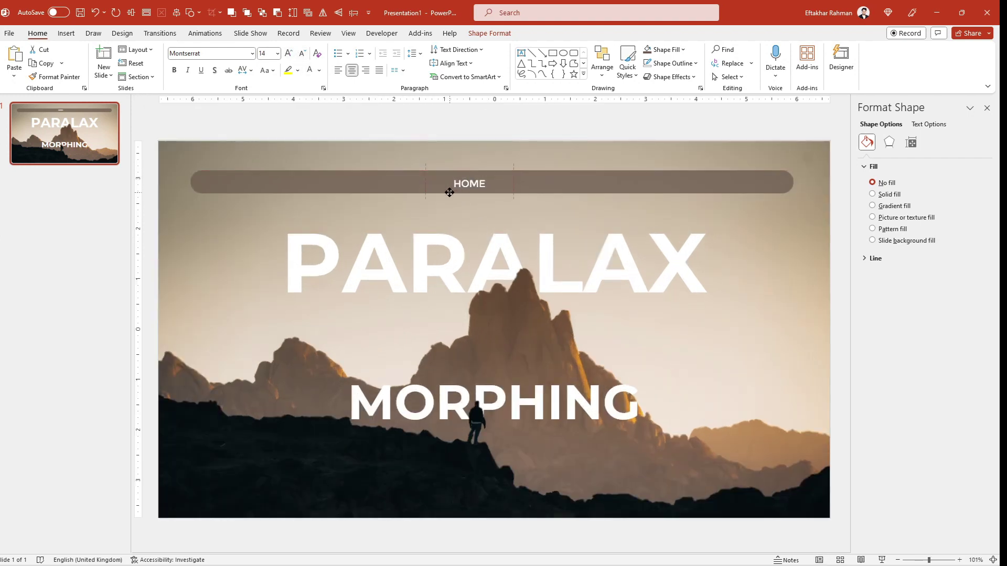
drag(449, 190, 481, 191)
click(492, 193)
click(492, 193)
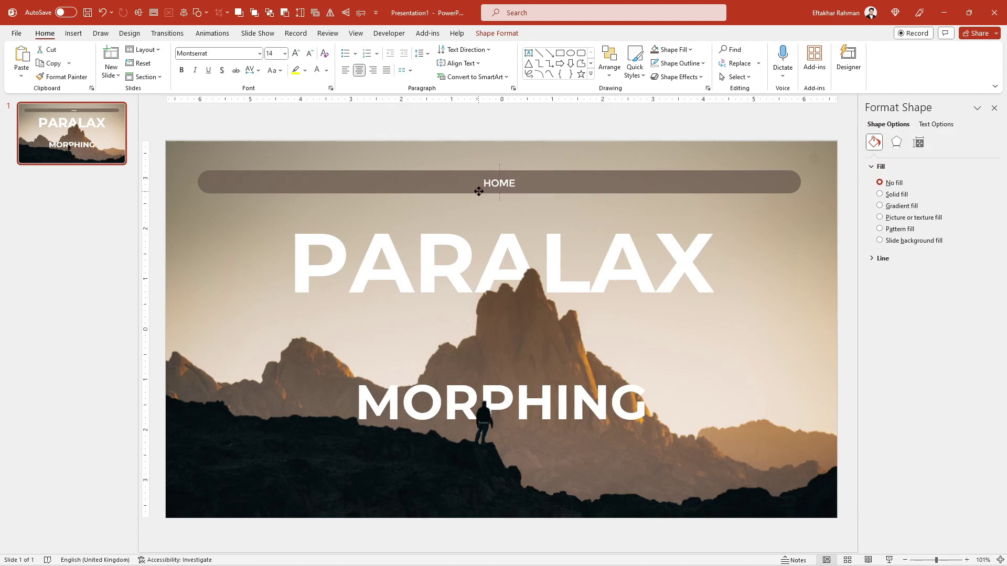
Align the HOME label and copy it along the bar as WORKS.
click(497, 33)
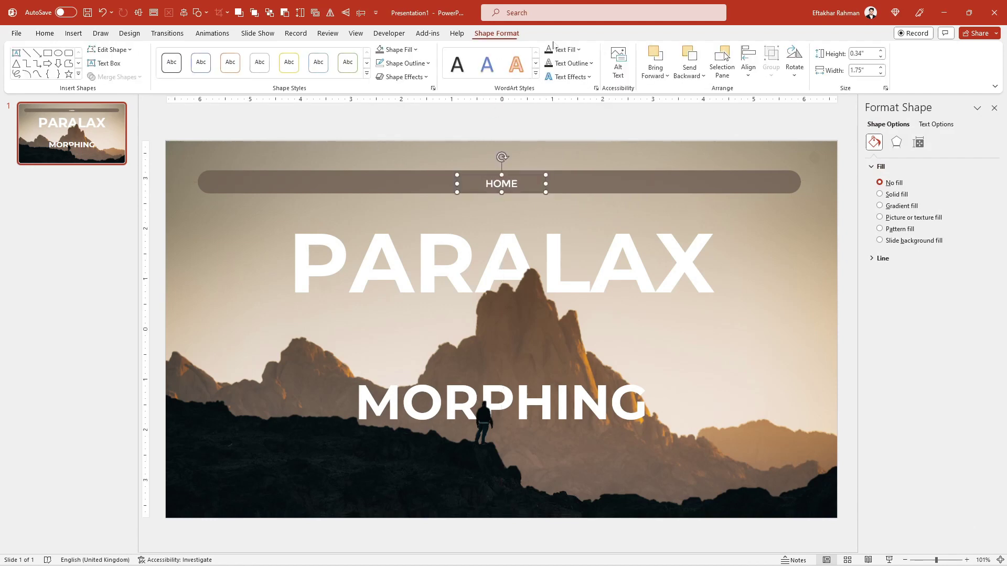
click(749, 63)
click(761, 107)
drag(521, 177, 599, 172)
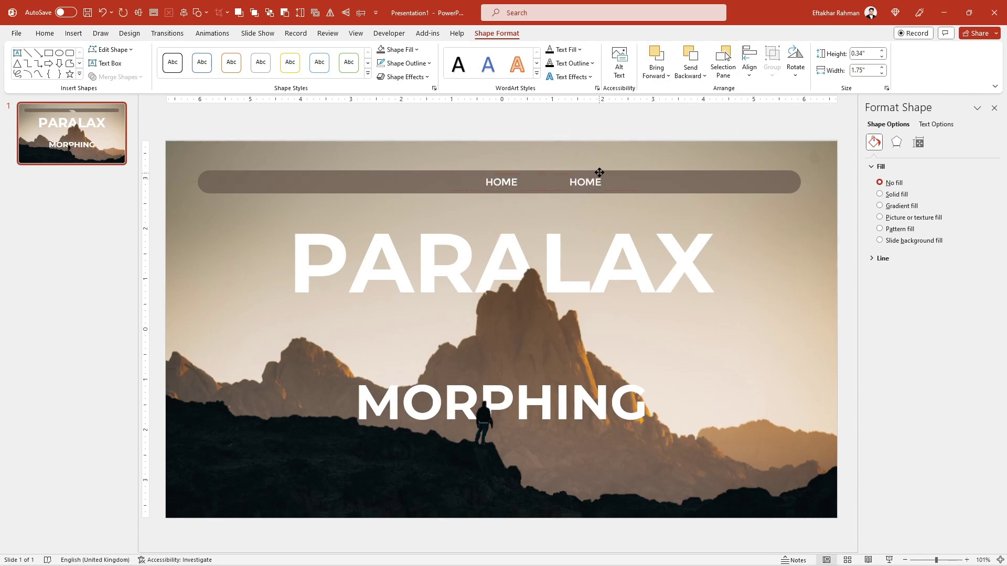
double_click(587, 181)
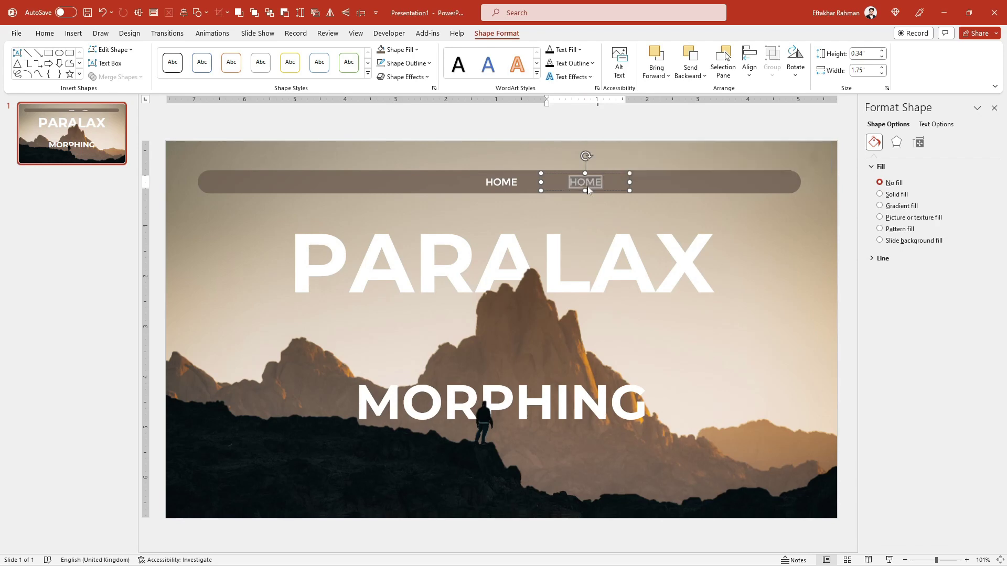
text(wORKS)
drag(566, 182, 712, 202)
text(W)
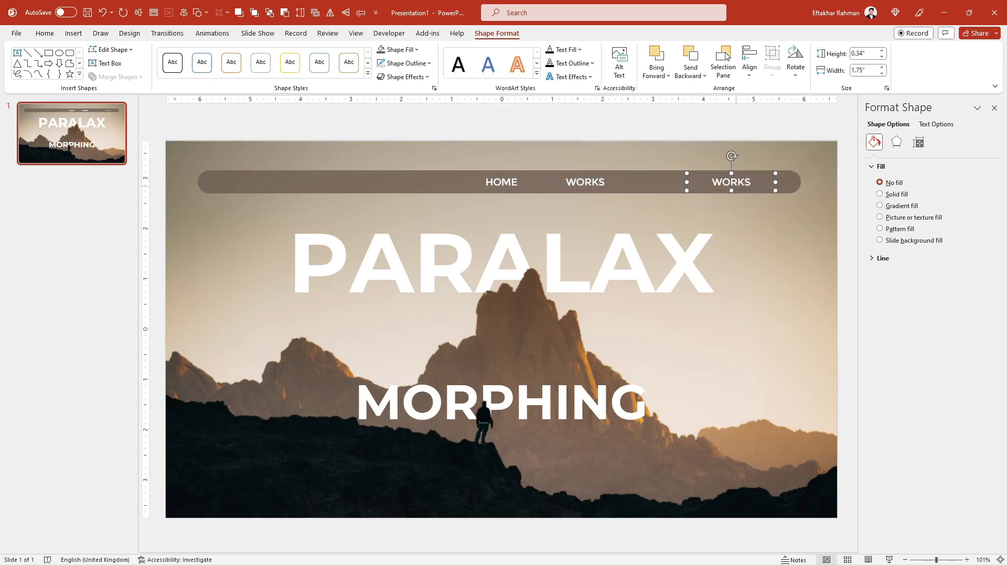
Add more label copies along the bar reading CONTACT, EDUCATION and FAQ.
double_click(735, 187)
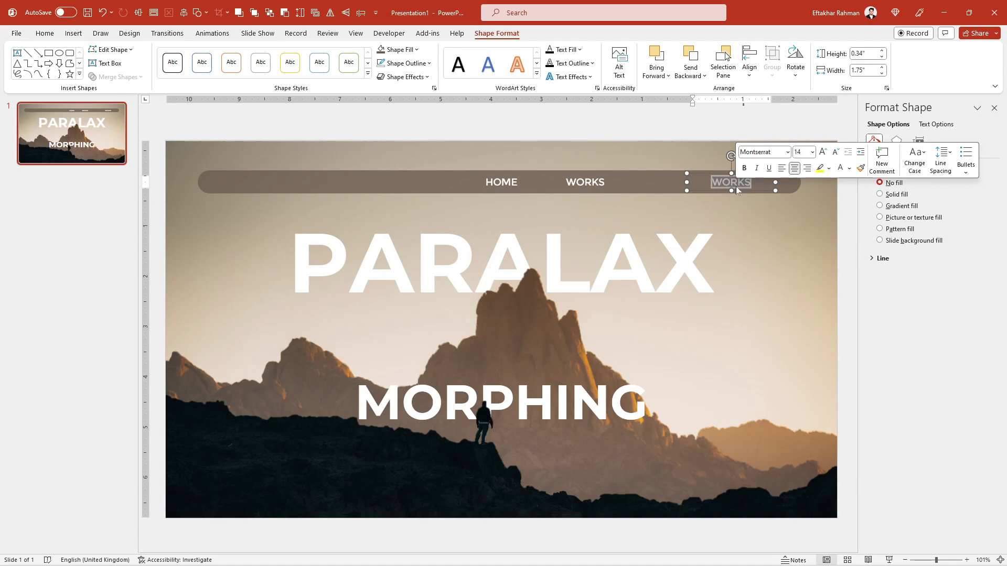
key(BackSpace)
text(CONTA)
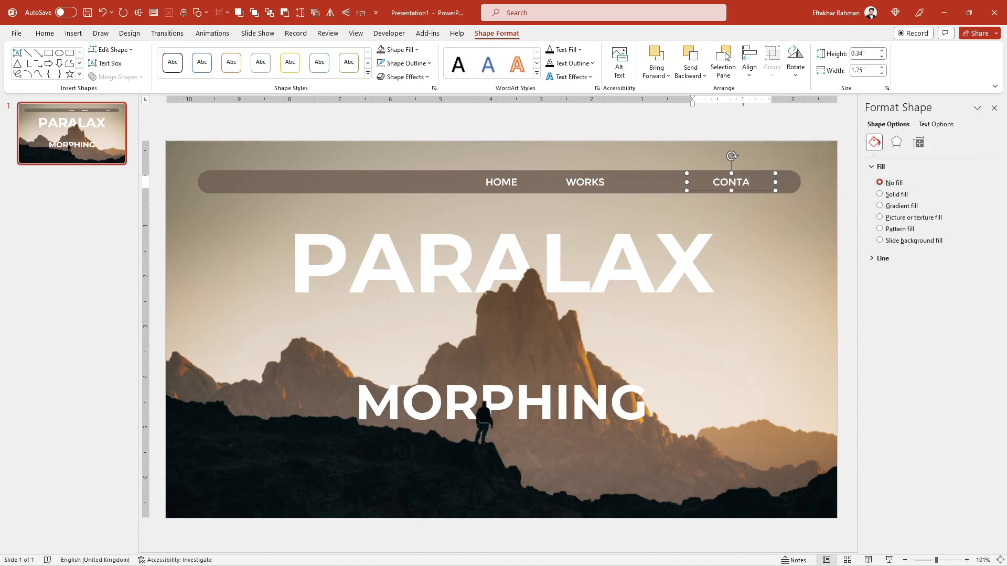
text(CT)
drag(721, 191, 244, 200)
double_click(242, 184)
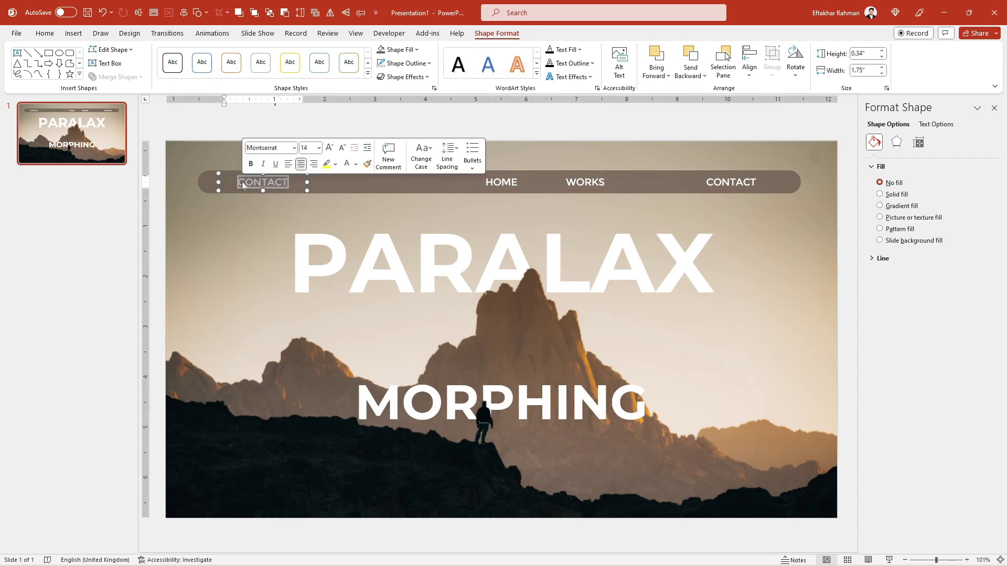
text(EDU)
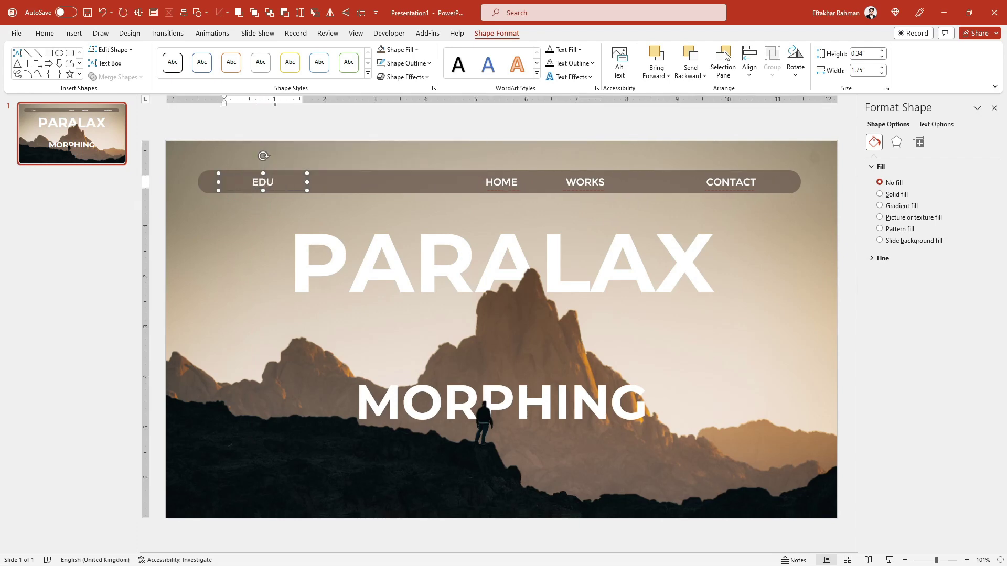
text(CATION)
drag(259, 189, 373, 198)
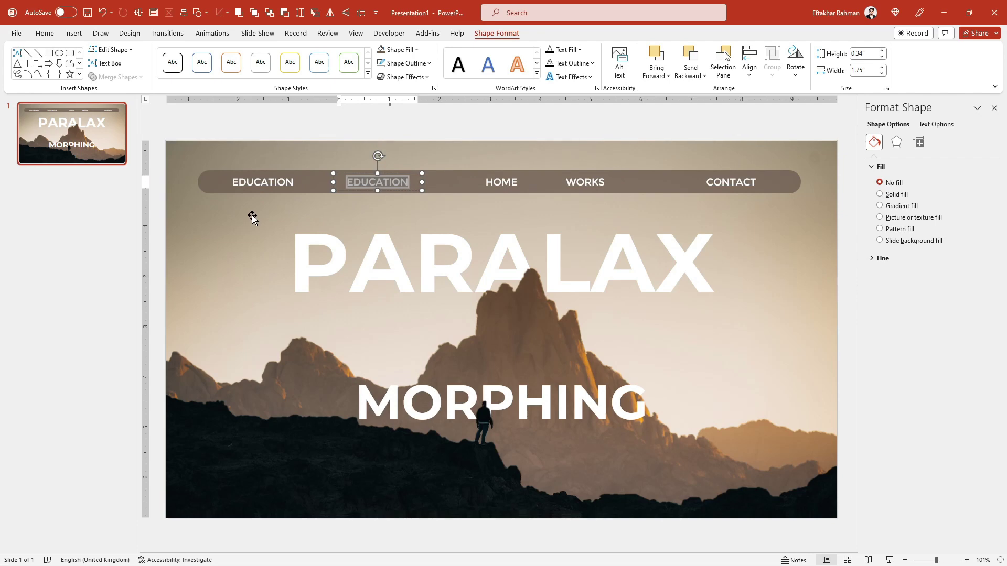
text(f)
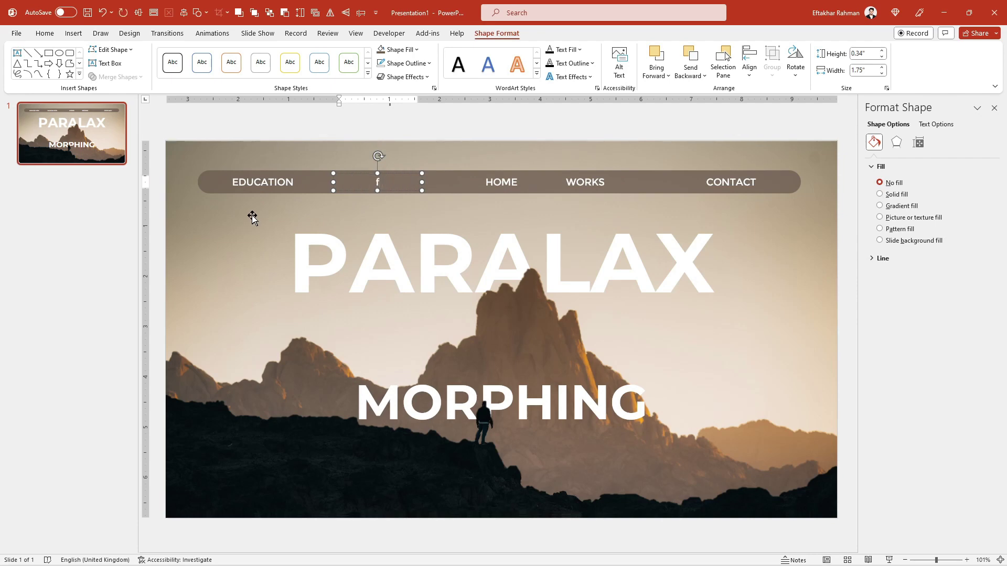
text(a)
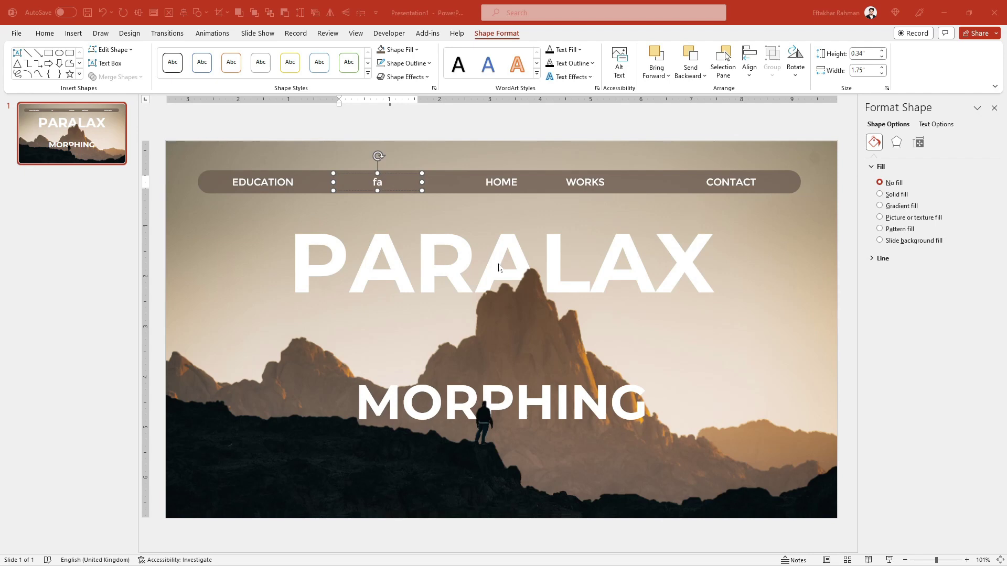
double_click(379, 181)
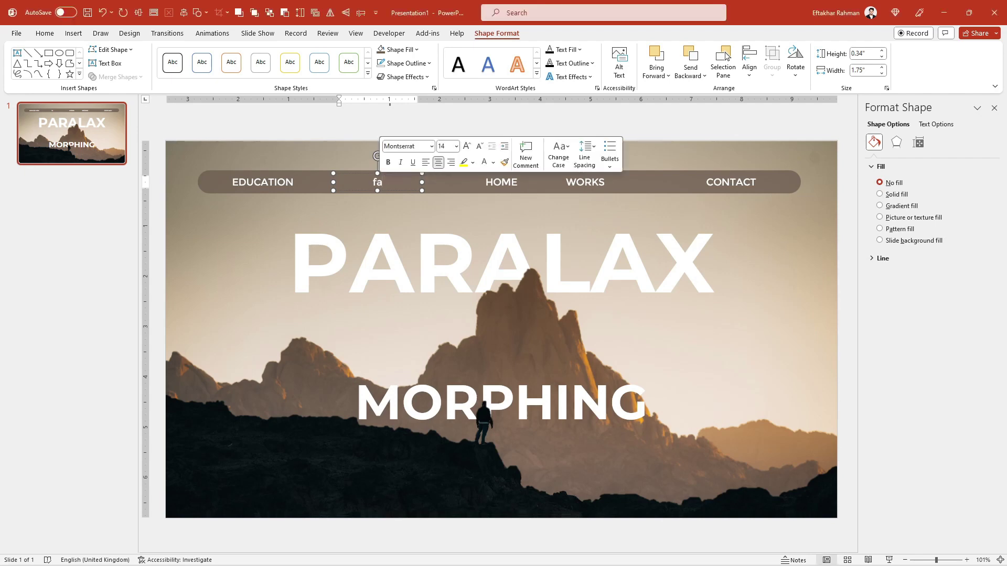
text(FAQ)
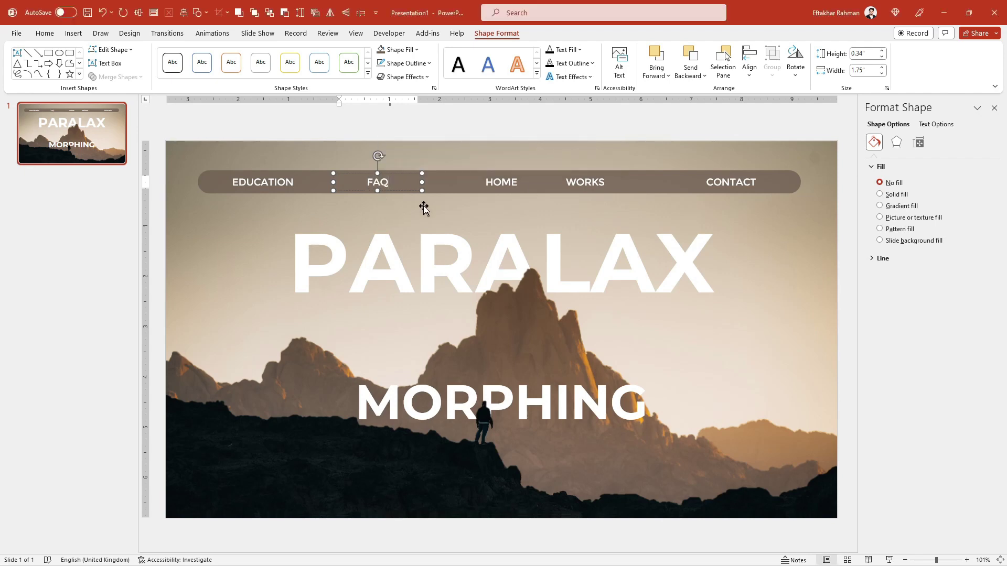
Distribute the five labels evenly, middle-align them with the bar, and group everything.
drag(842, 212, 225, 142)
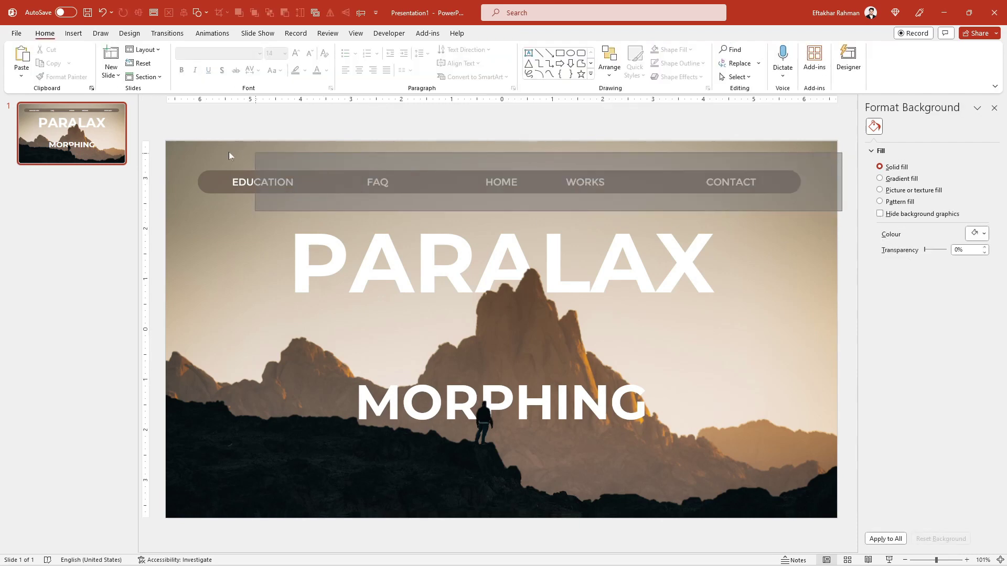
shift+click(306, 182)
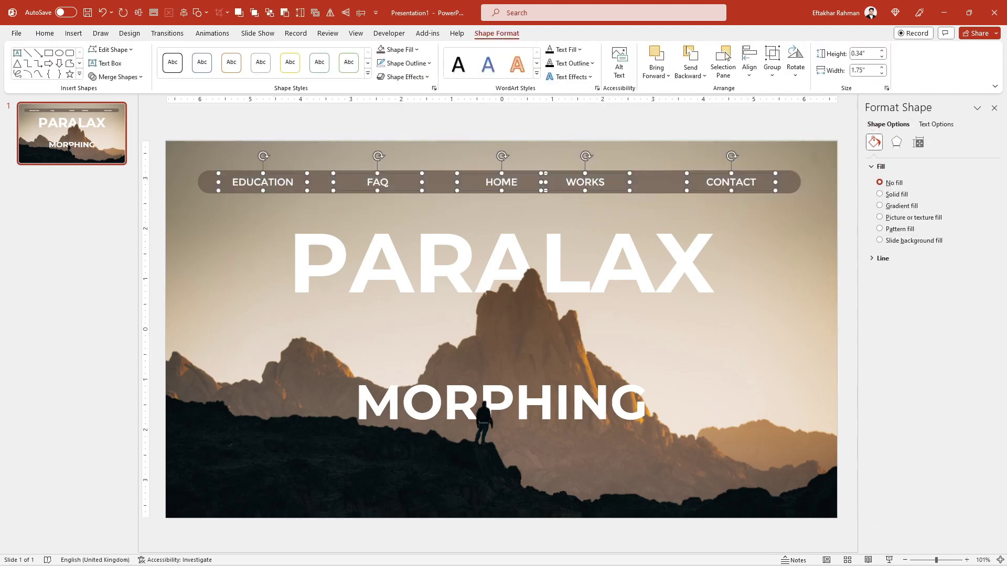
click(749, 63)
click(771, 182)
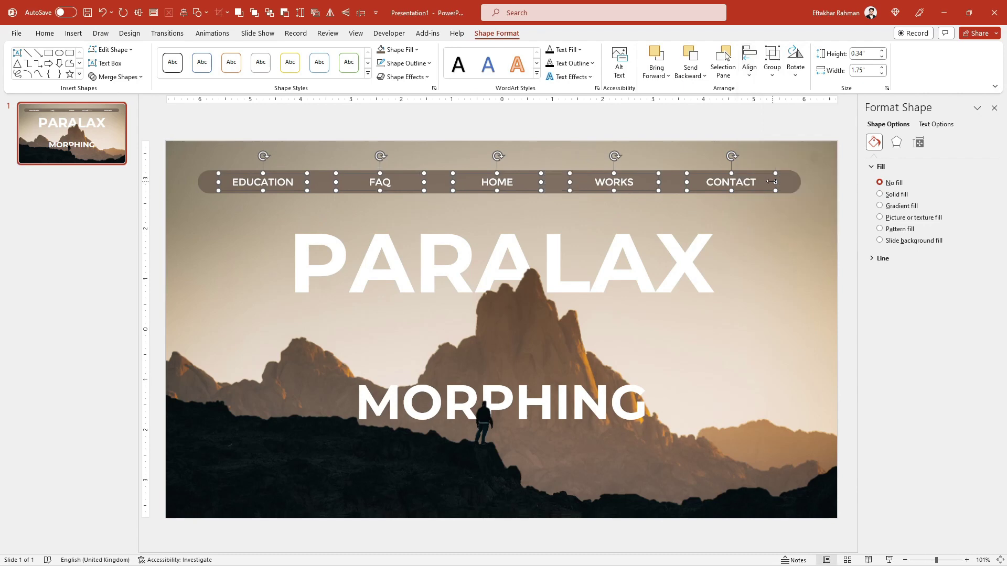
ctrl+scroll(725, 205, down, 3)
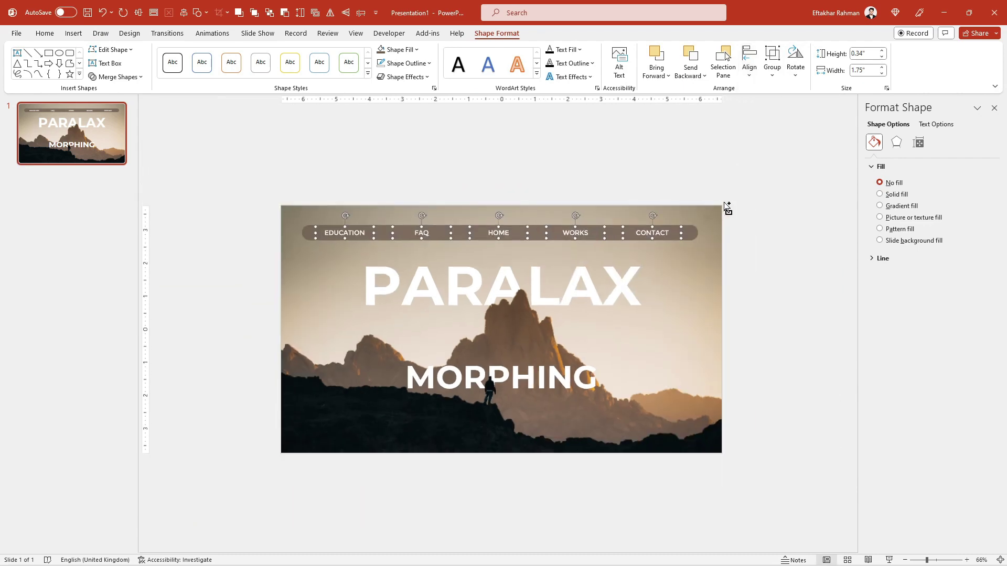
shift+click(695, 232)
click(749, 78)
click(765, 155)
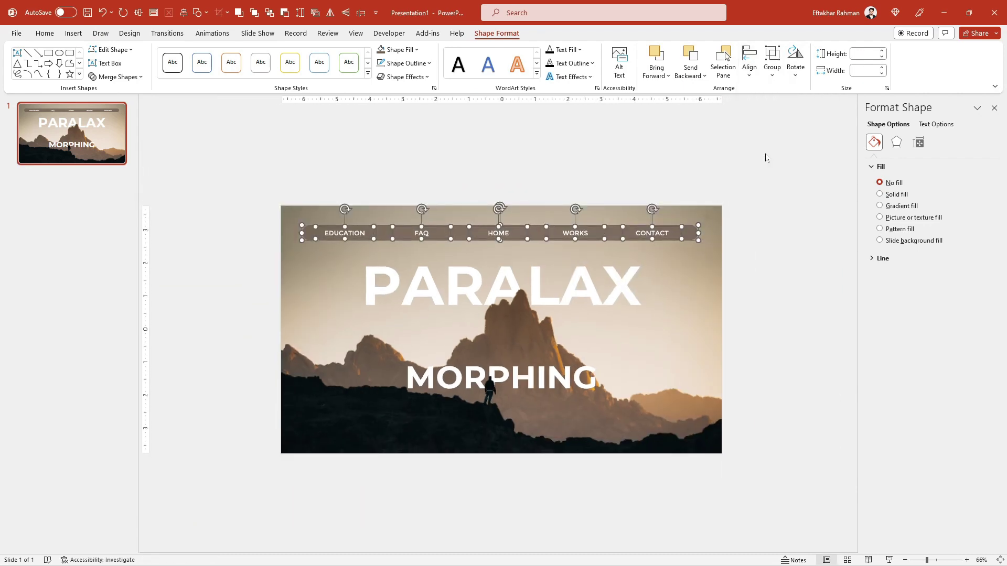
key(ctrl+g)
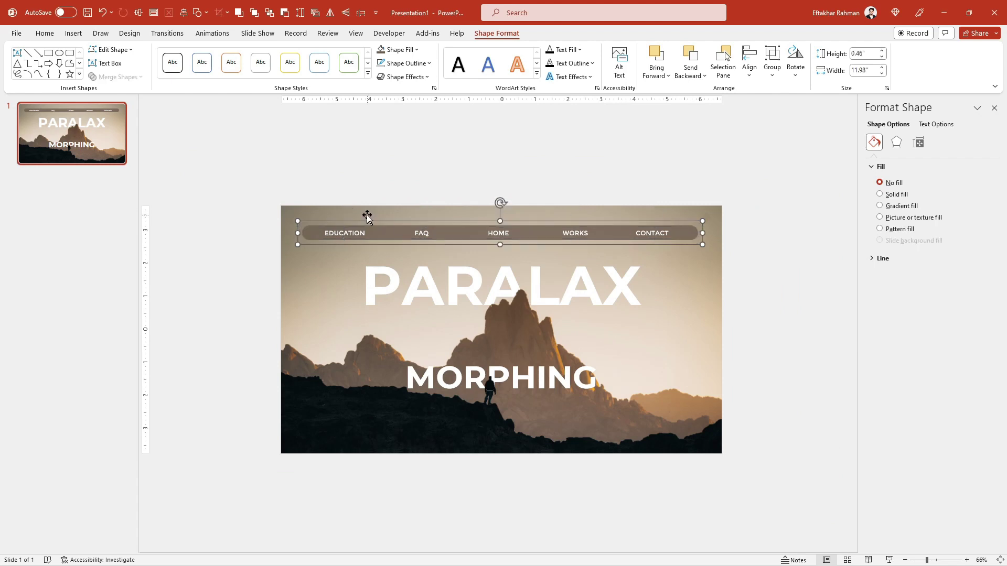
Duplicate slide 1 as slide 2 and return to slide 1.
click(83, 148)
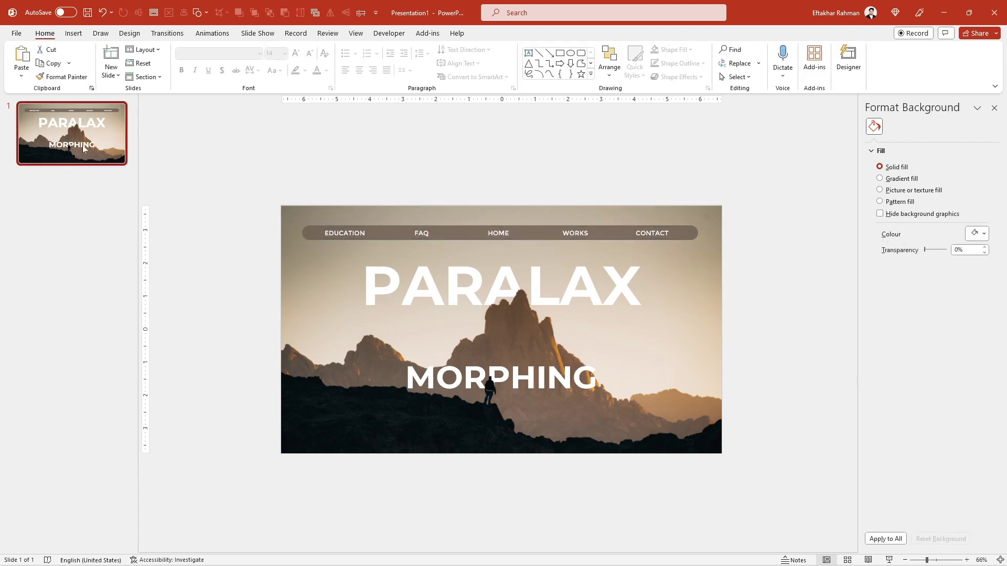
key(ctrl+d)
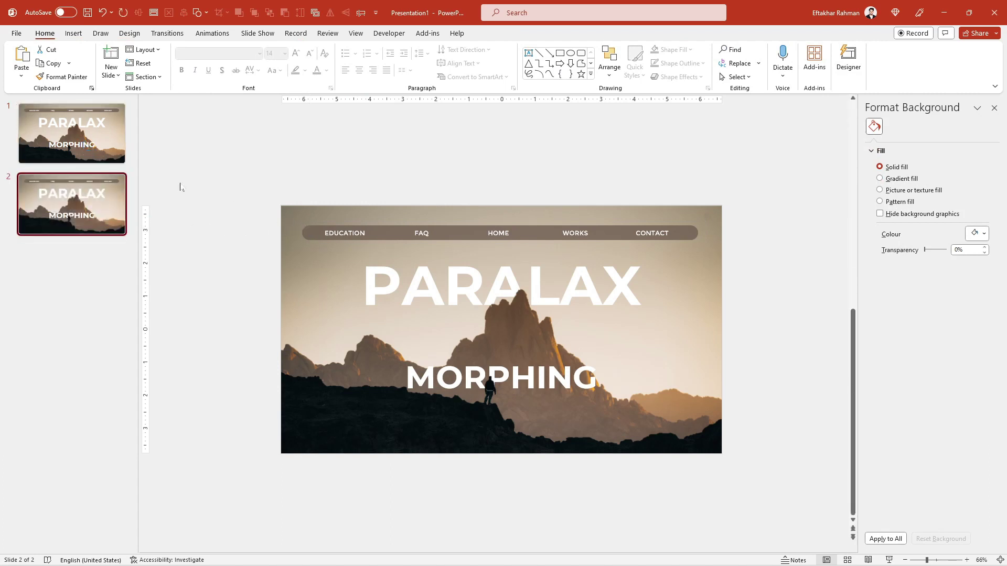
key(Up)
On slide 1, push the nav bar above the slide, PARALAX off right, MORPHING off left.
drag(311, 226, 311, 186)
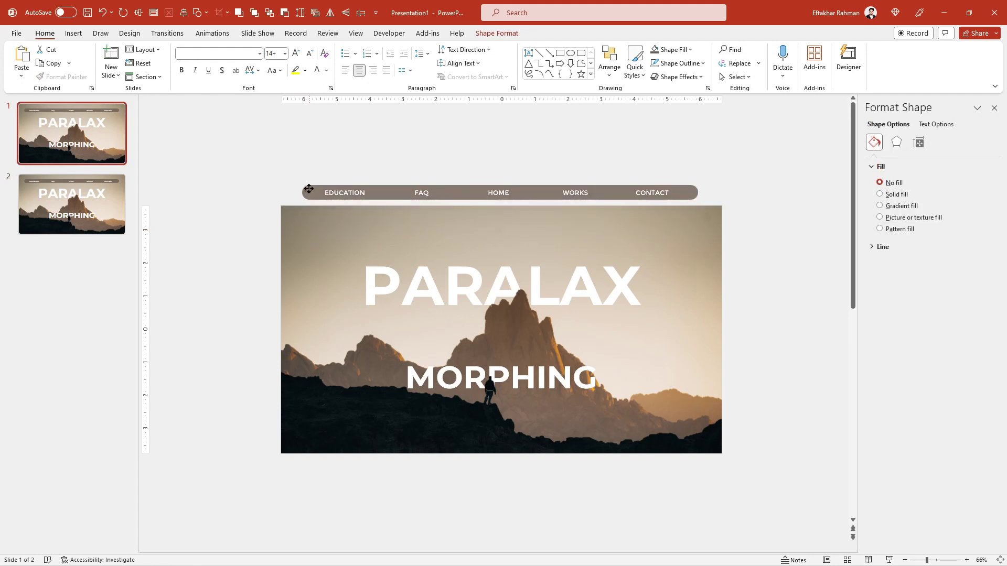
click(391, 276)
ctrl+scroll(456, 299, down, 3)
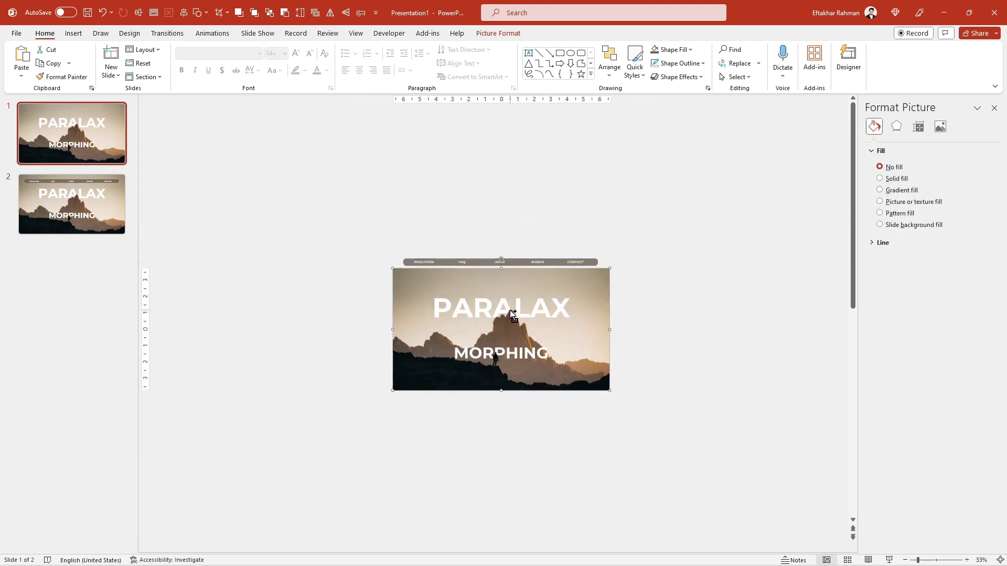
click(430, 320)
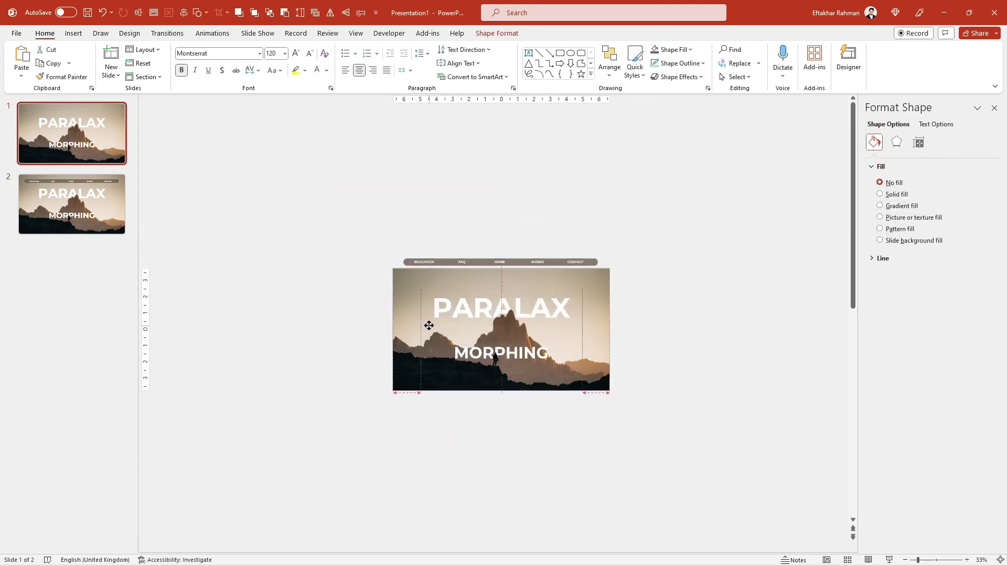
drag(428, 326, 616, 344)
drag(636, 388, 331, 332)
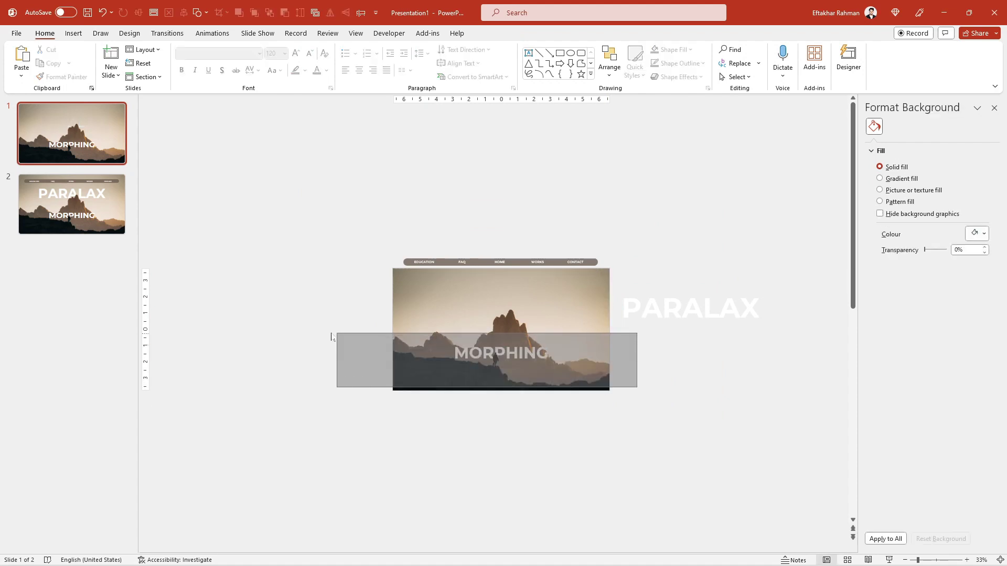
drag(433, 364, 227, 359)
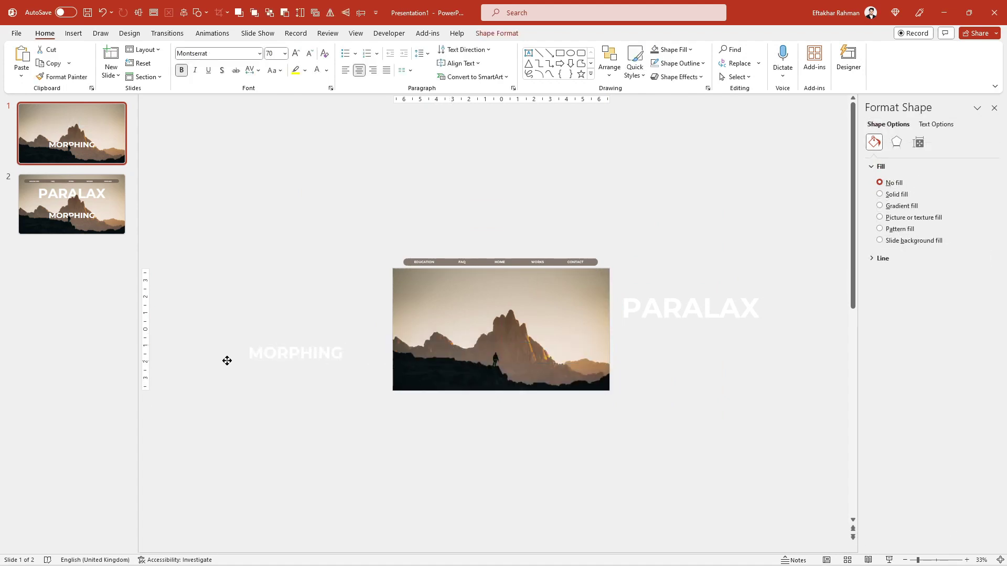
click(502, 346)
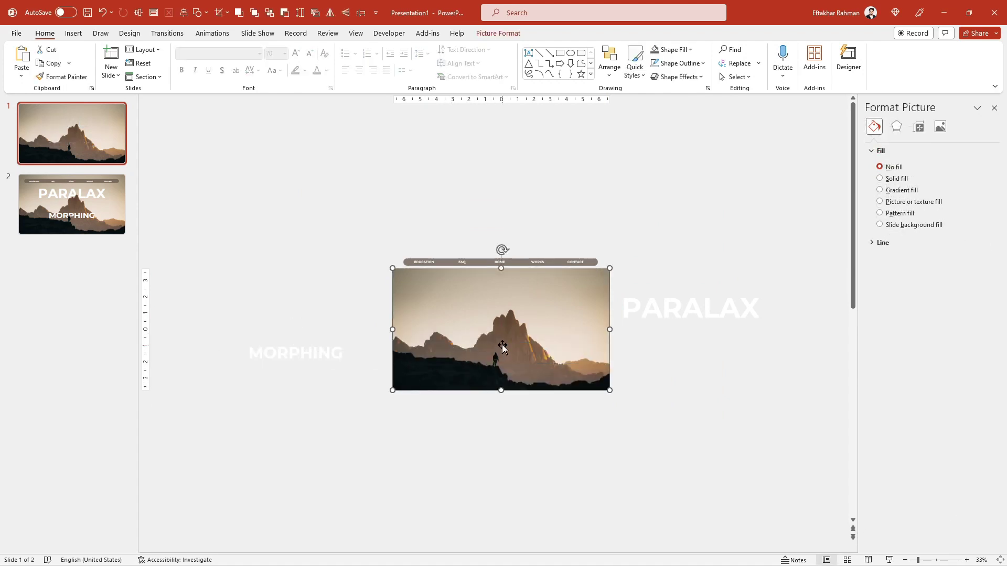
Place a copy of the mountain photo below slide 1 and crop-enlarge the original toward the sky.
mouse_move(502, 346)
mouse_down()
mouse_move(499, 439)
mouse_move(452, 490)
mouse_move(450, 472)
mouse_up()
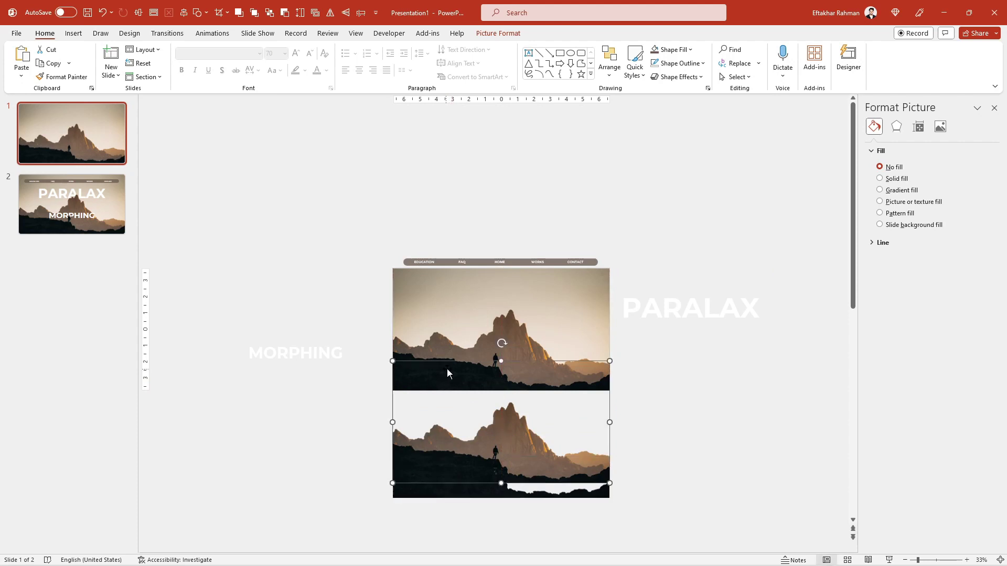
click(526, 346)
right_click(525, 349)
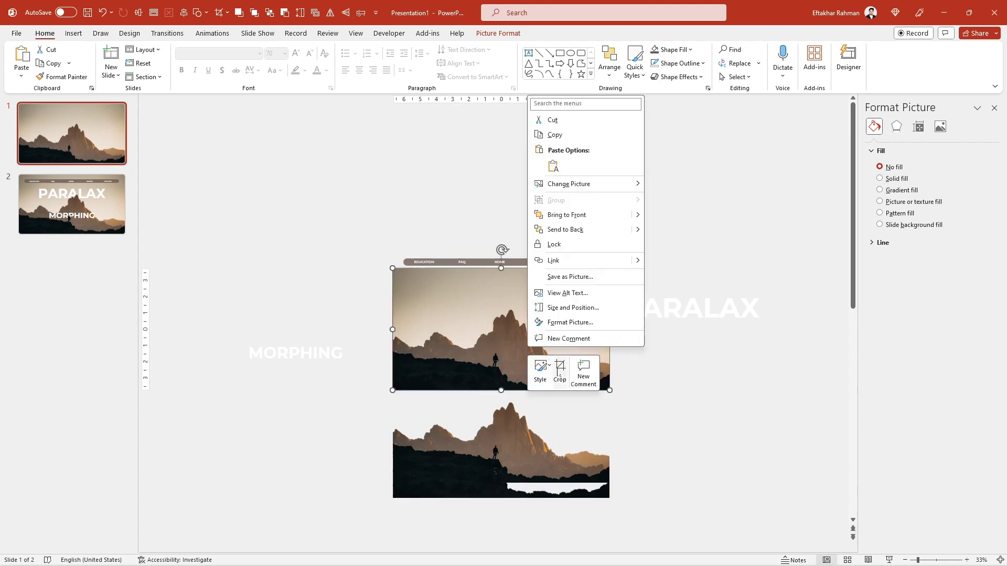
click(560, 371)
drag(610, 412, 895, 547)
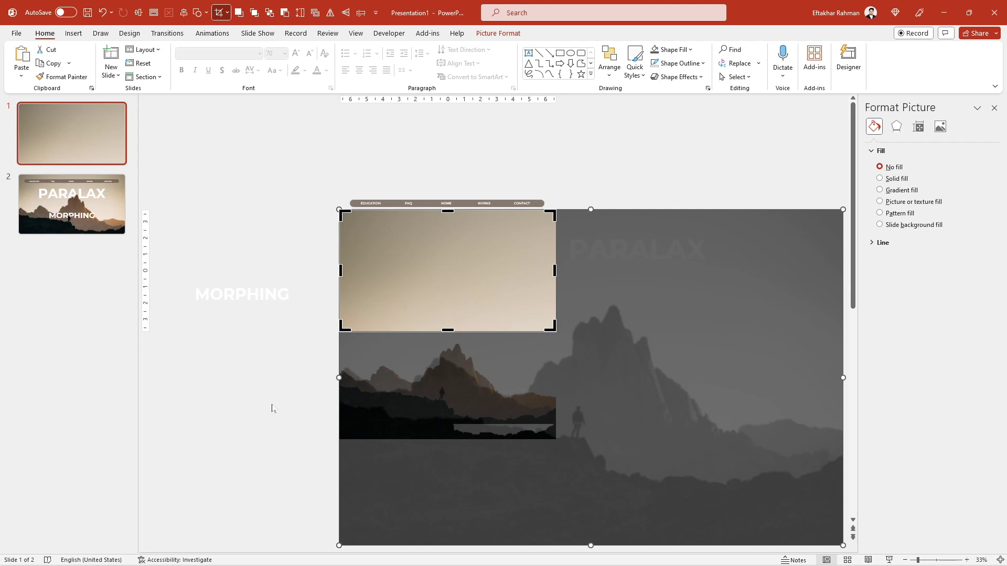
click(272, 408)
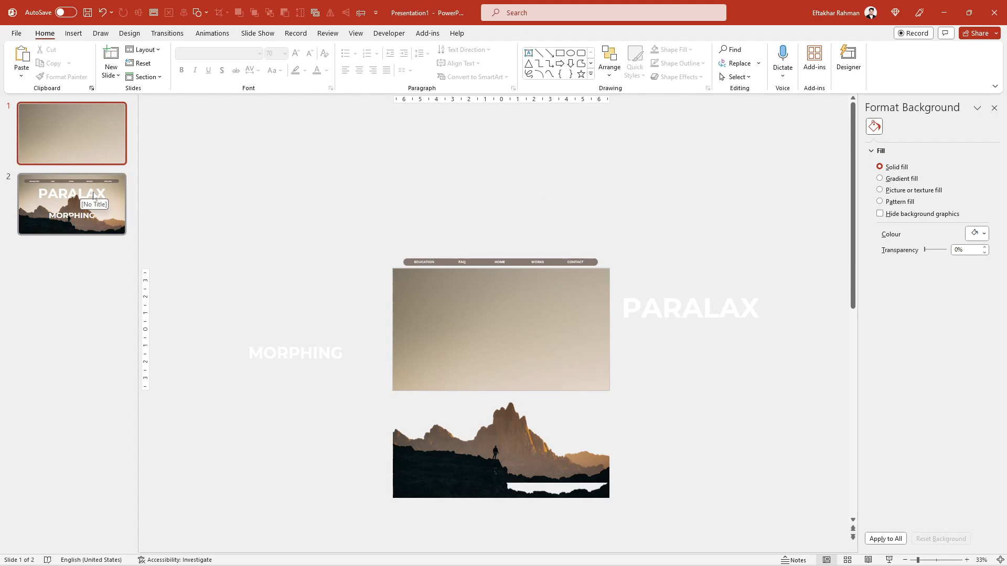
Crop slide 1's photo further so only tan sky fills the slide.
click(95, 198)
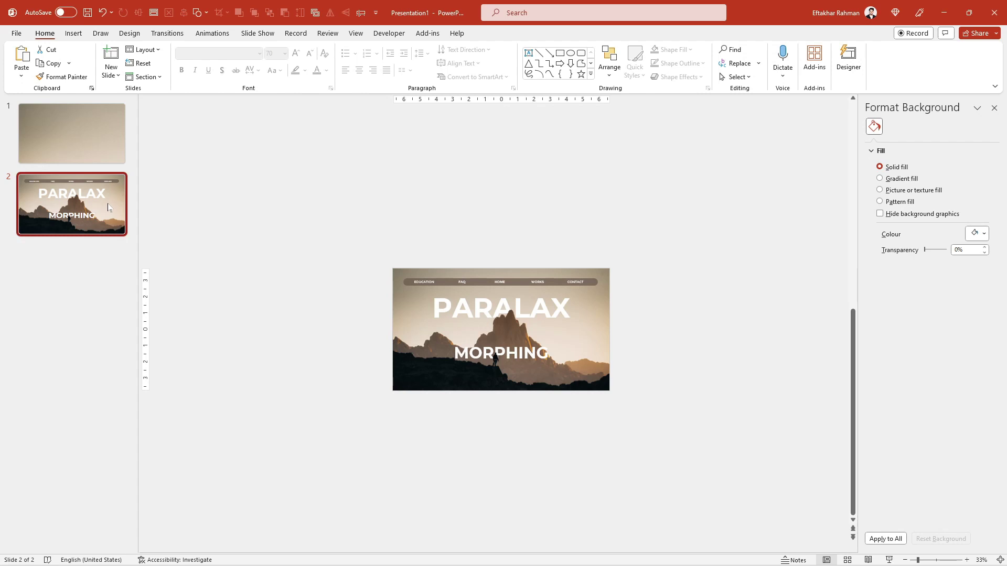
key(Up)
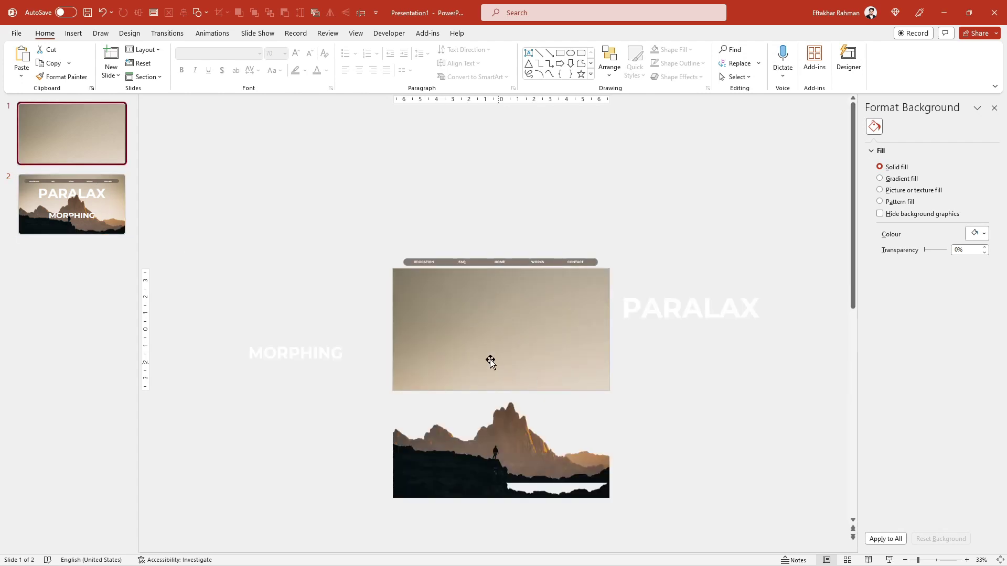
right_click(488, 362)
click(515, 376)
ctrl+scroll(516, 376, down, 3)
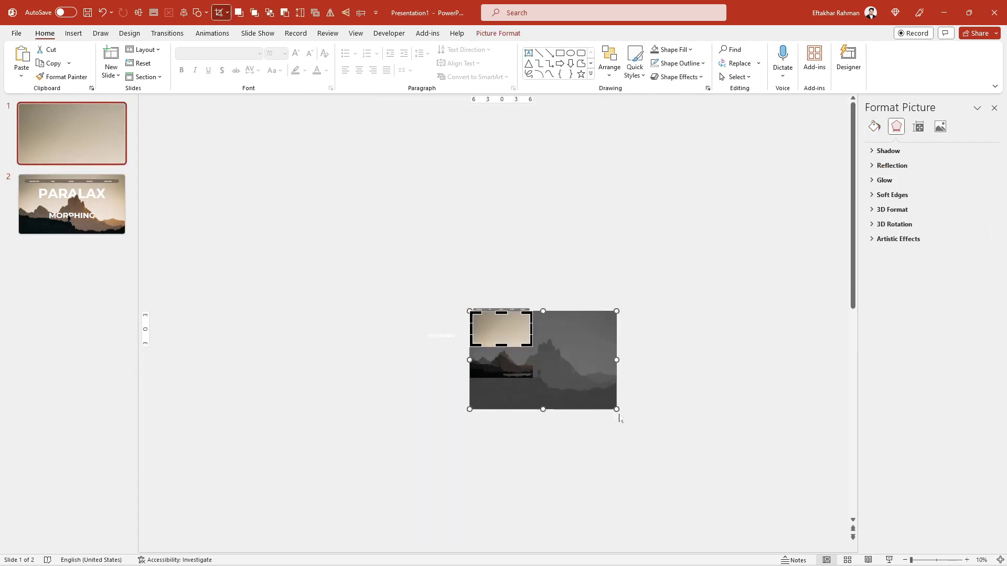
drag(619, 412, 767, 490)
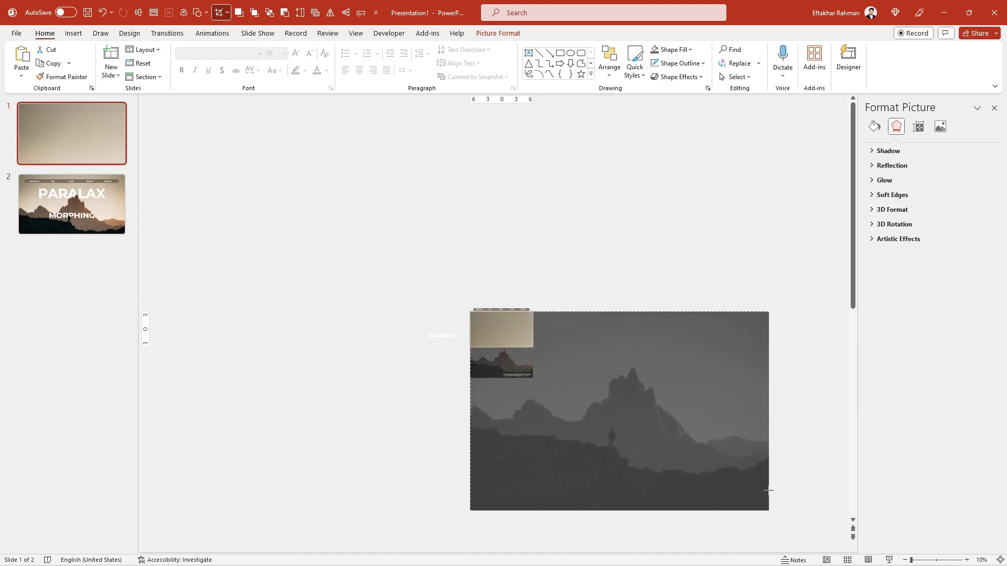
key(Page_Down)
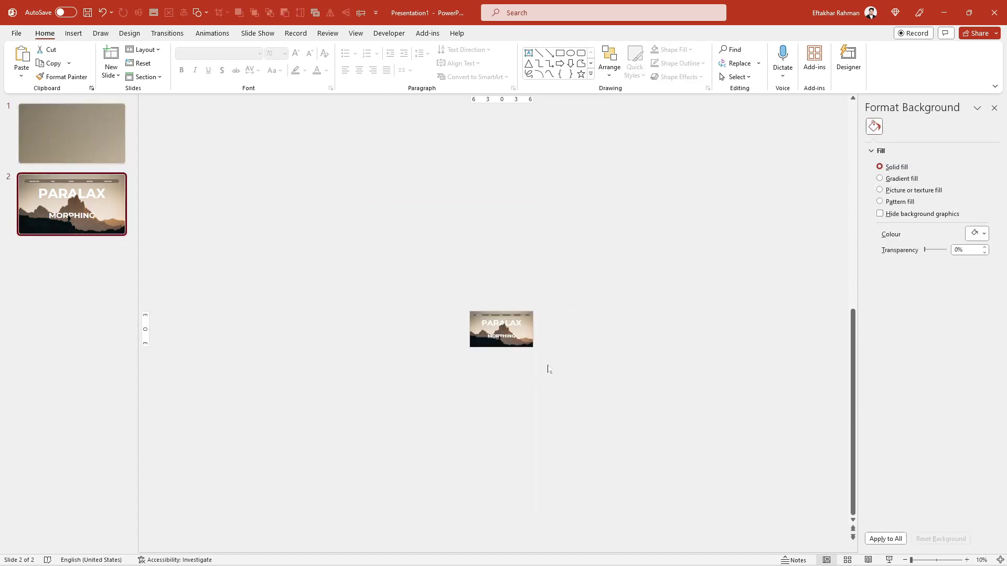
On slide 2, nudge the mountain photo down and crop off its top.
ctrl+scroll(528, 386, up, 4)
mouse_move(735, 453)
mouse_down()
mouse_move(286, 246)
mouse_move(306, 247)
mouse_up()
click(367, 236)
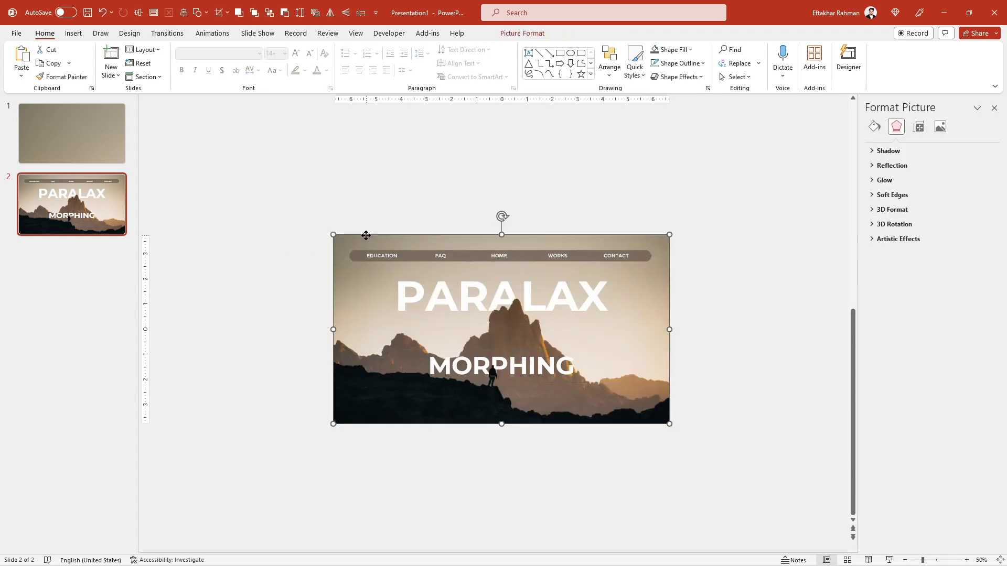
drag(366, 236, 369, 250)
right_click(348, 239)
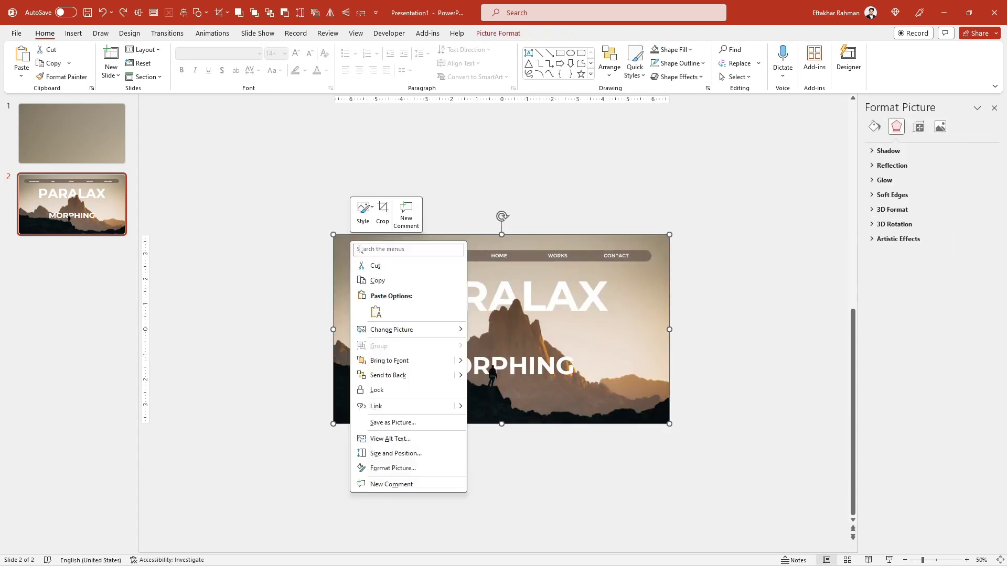
click(382, 215)
drag(503, 237, 503, 299)
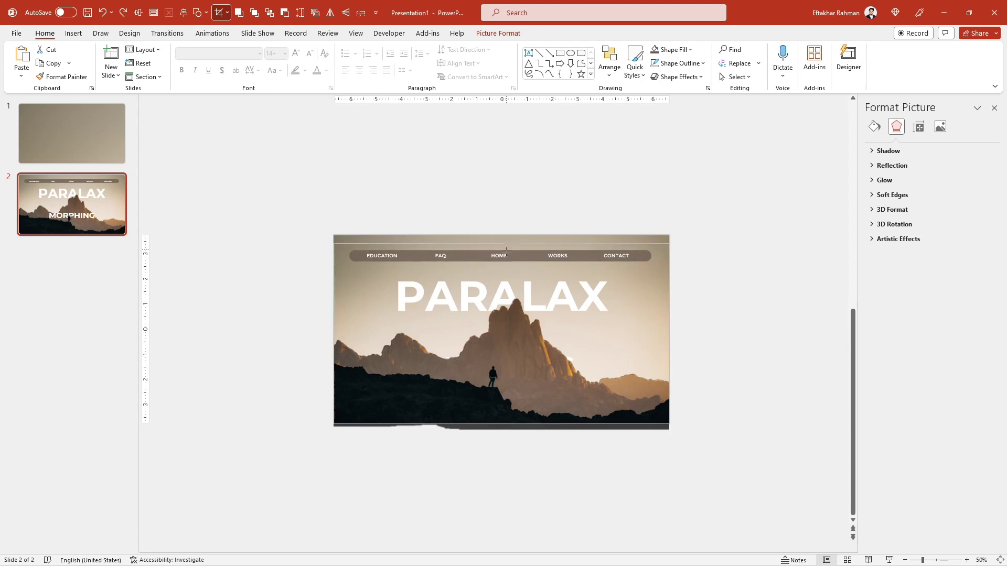
click(622, 290)
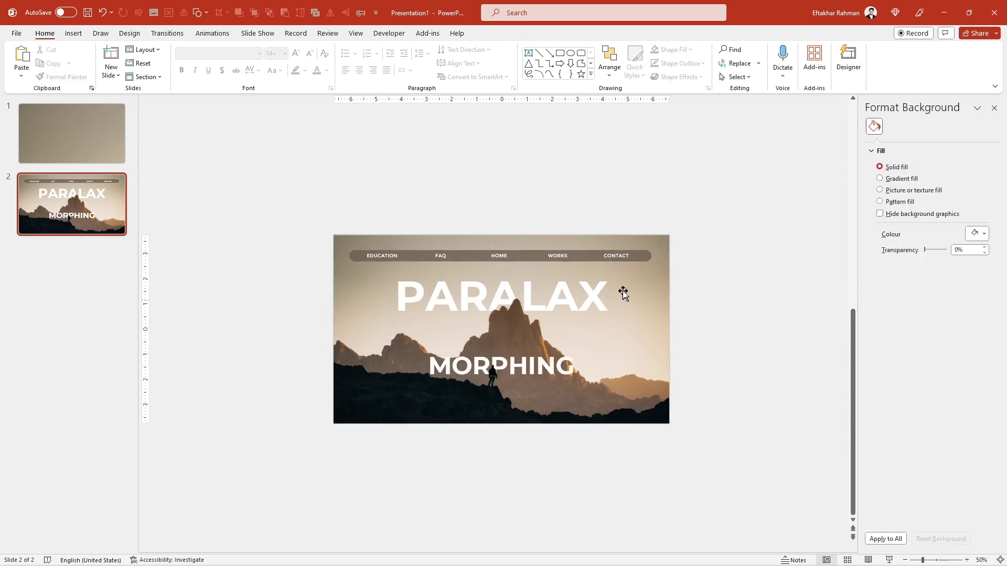
Re-crop slide 2's photo, enlarging it toward the bottom-right so the peaks appear larger.
right_click(337, 240)
click(369, 220)
ctrl+scroll(585, 403, down, 3)
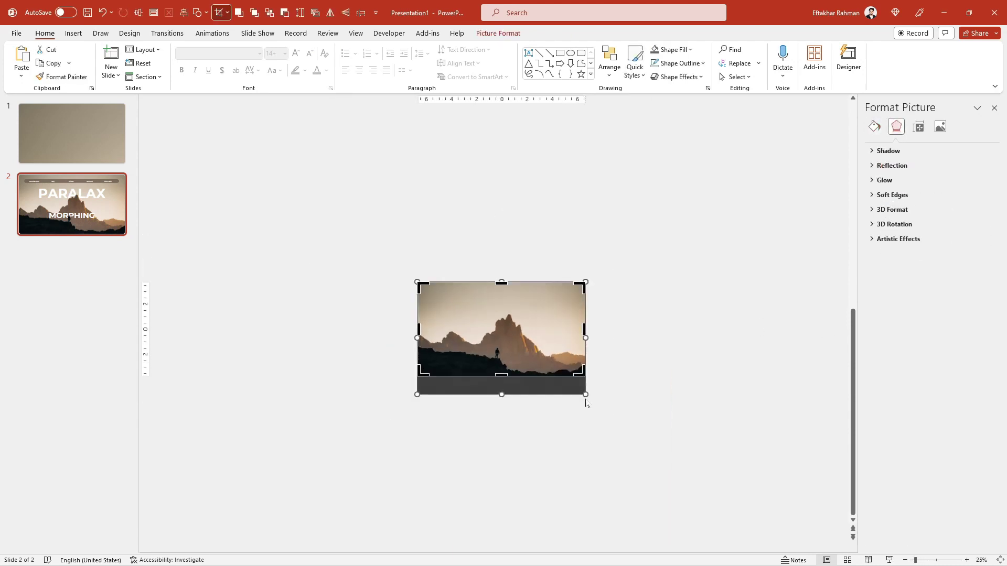
drag(586, 397, 756, 510)
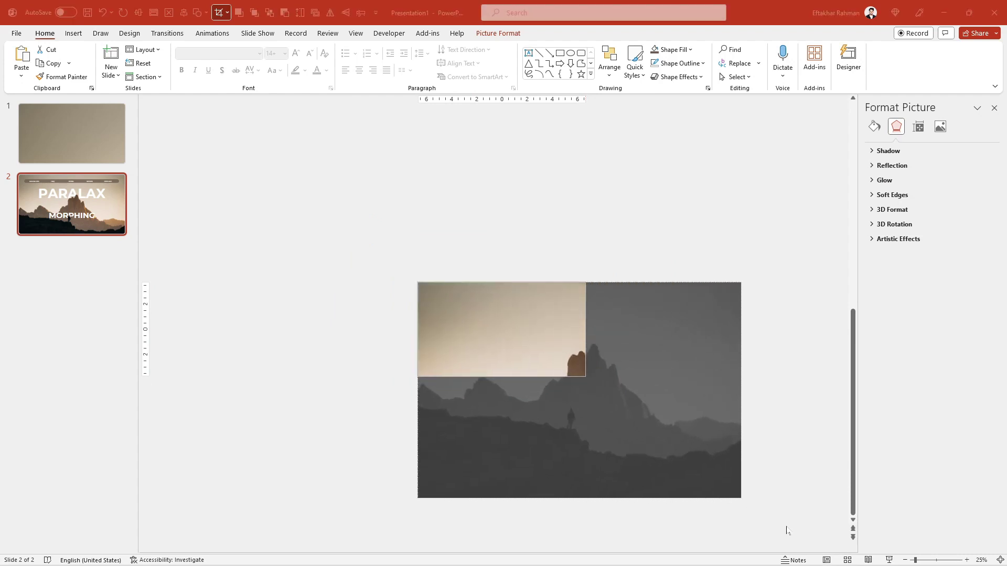
mouse_move(762, 481)
mouse_down()
mouse_move(764, 514)
mouse_move(797, 535)
mouse_up()
click(692, 275)
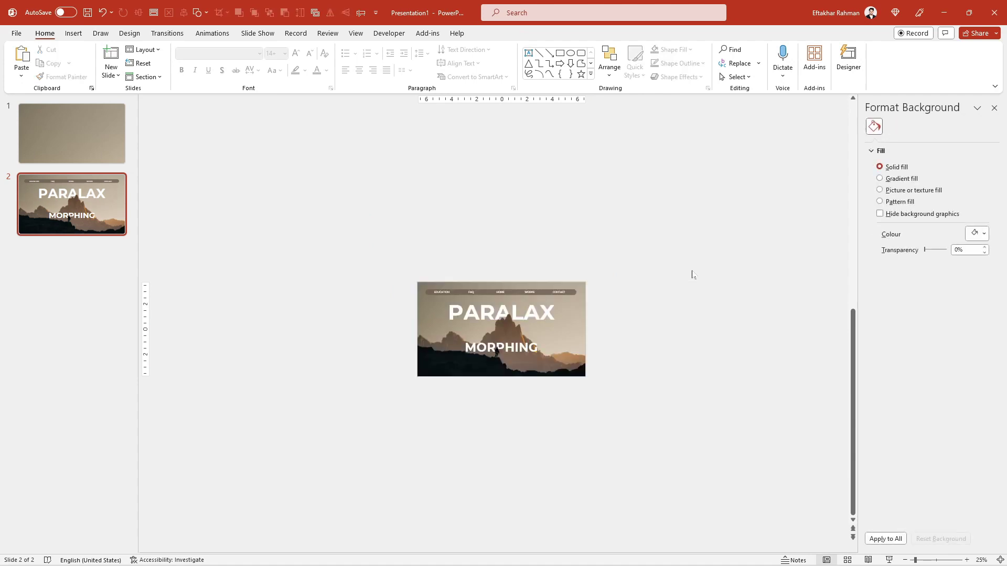
Apply the Morph transition, 1.50 seconds, to slide 2.
click(83, 211)
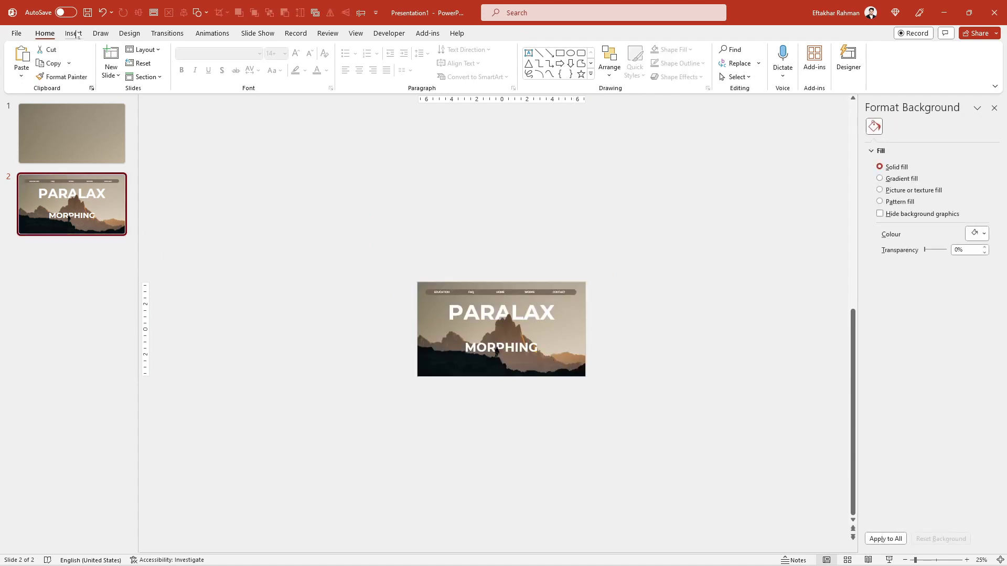
click(167, 33)
click(110, 63)
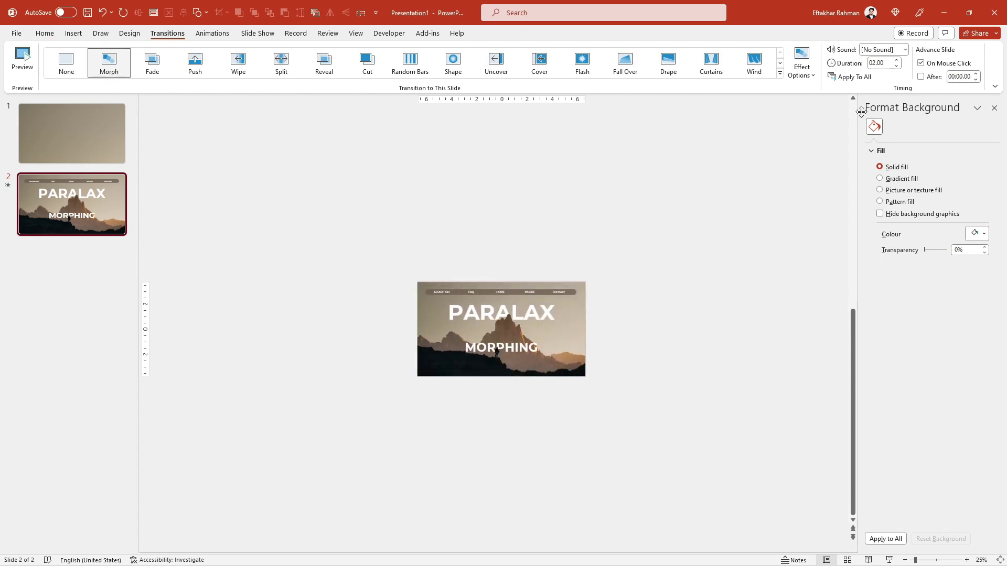
Preview the Morph from slide 1 into slide 2 several times.
click(22, 58)
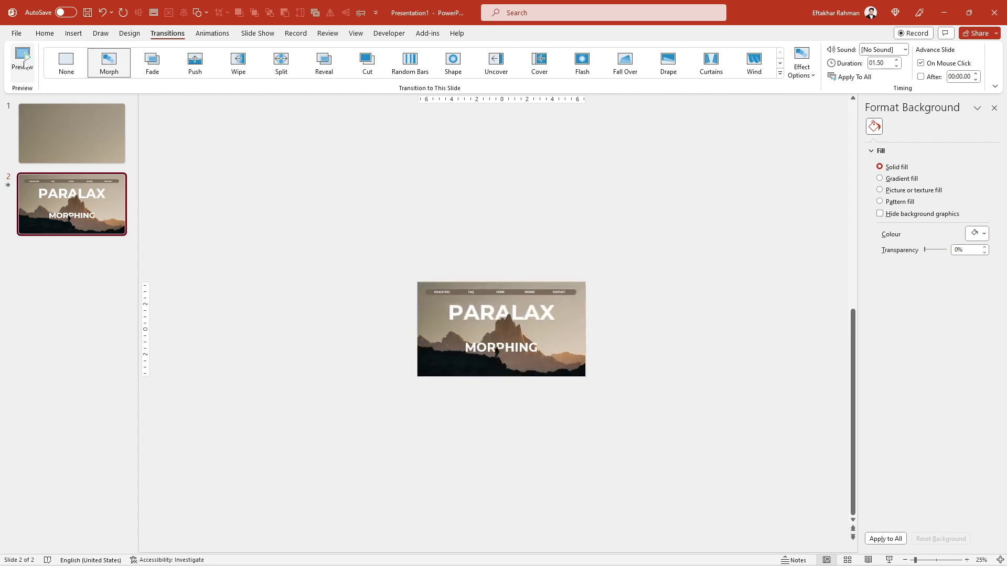
click(24, 63)
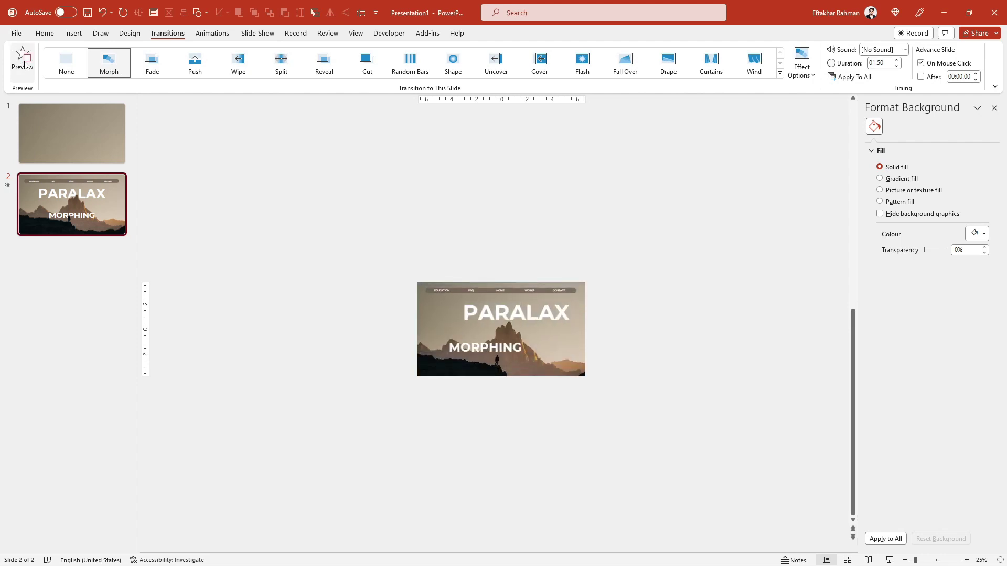
click(40, 128)
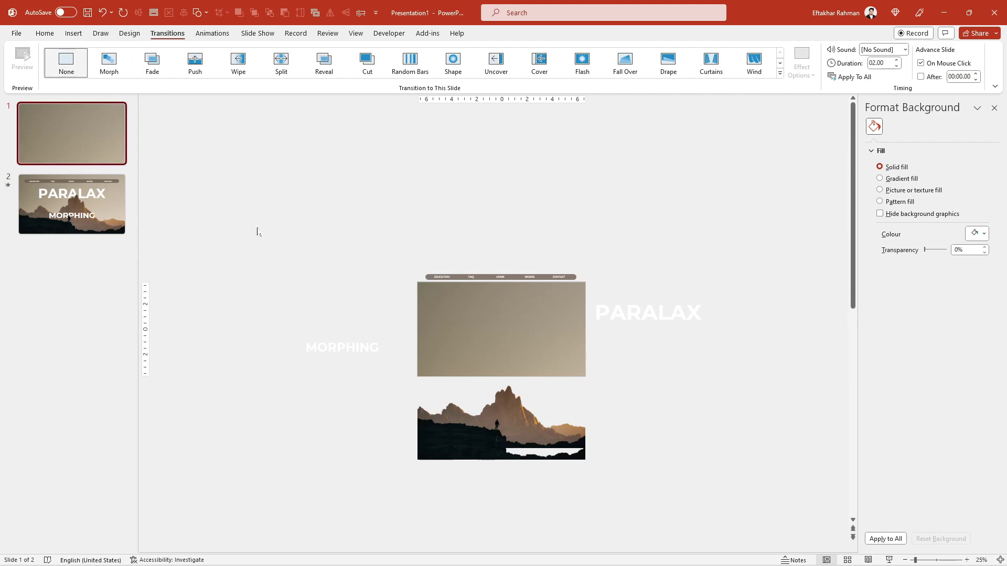
click(120, 219)
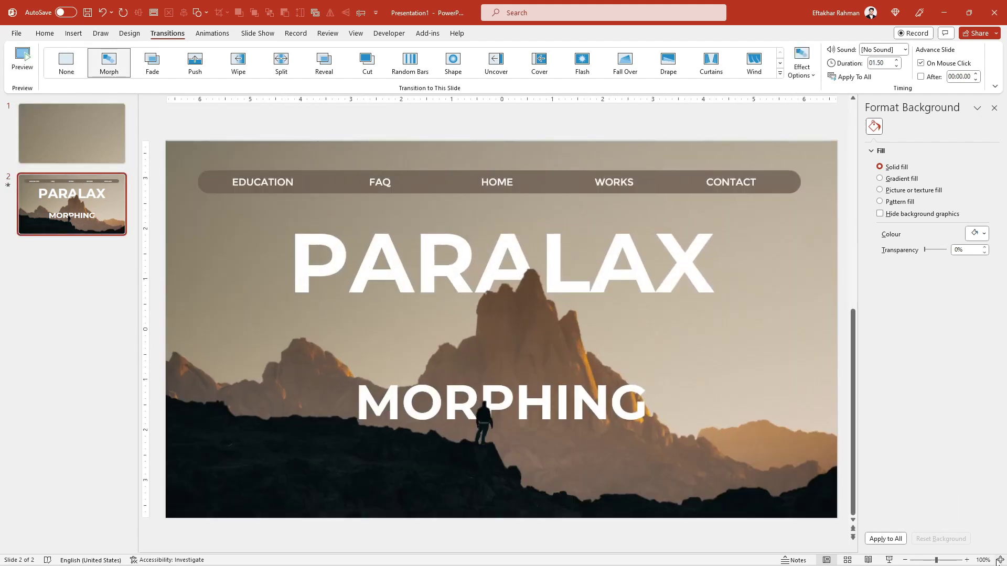
click(27, 66)
scroll(577, 367, down, 4)
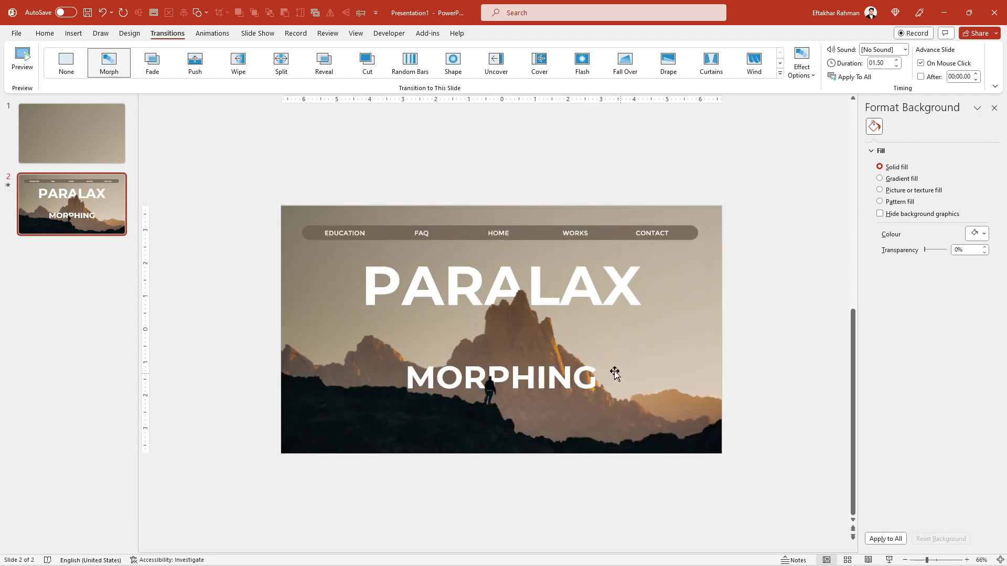
Draw a wide text box above slide 2 and type 'SLIDESHOW VIDE TUTORIAL>'.
click(73, 33)
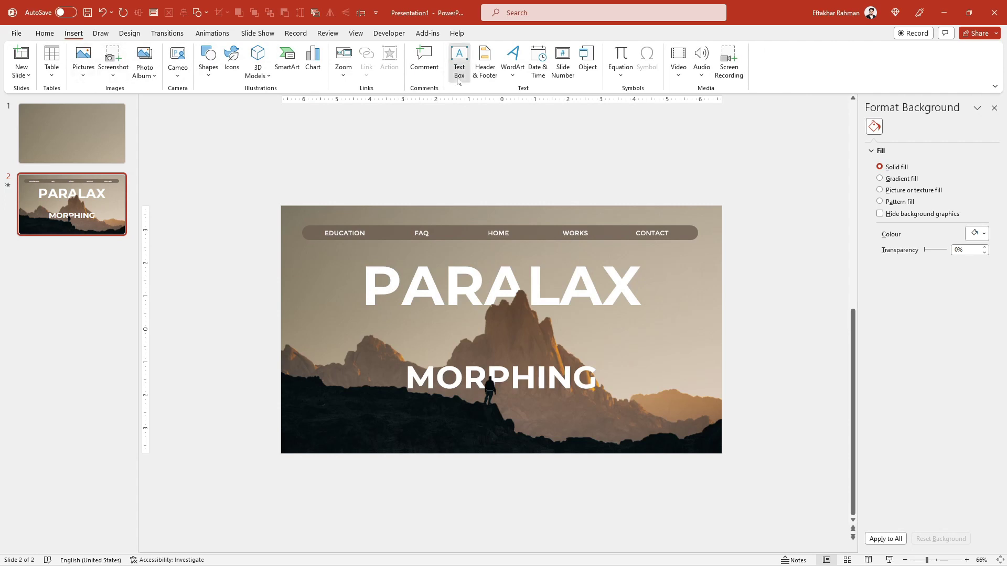
click(459, 63)
drag(399, 154, 751, 177)
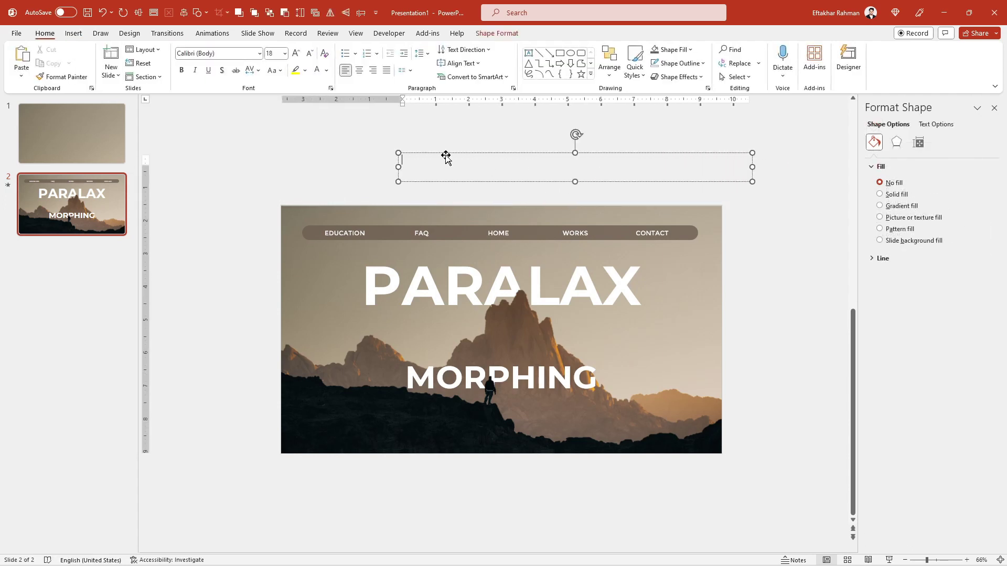
text(sL)
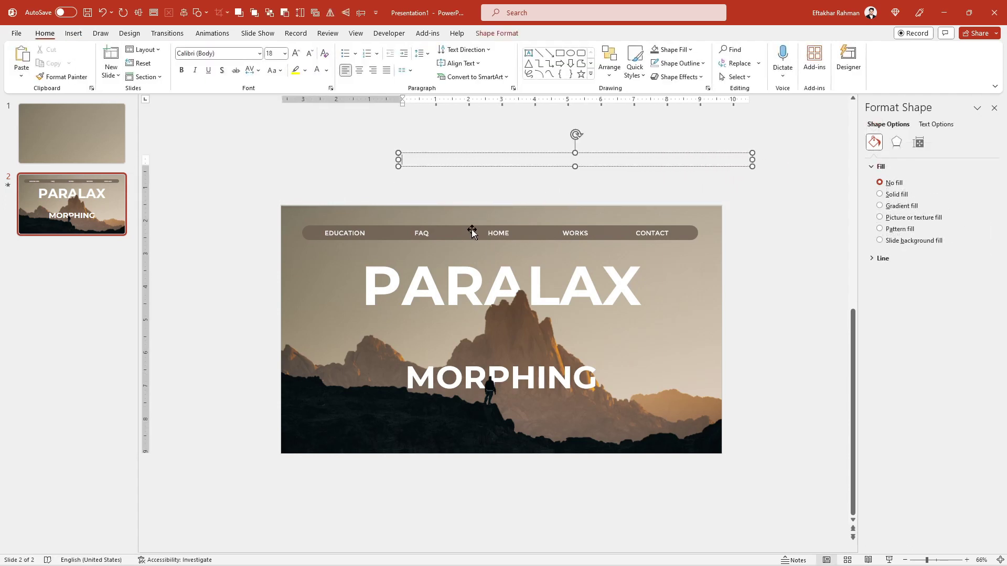
key(BackSpace)
key(ctrl+a)
click(457, 162)
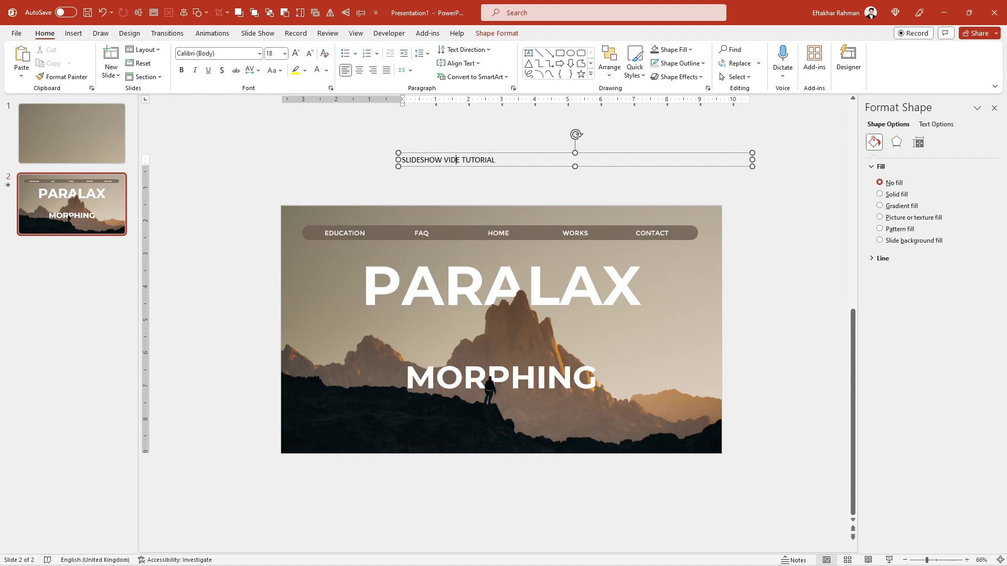
text(O)
text(>)
key(ctrl+z)
text(>)
Paste the tutorial text twice so the line repeats three times.
triple_click(487, 162)
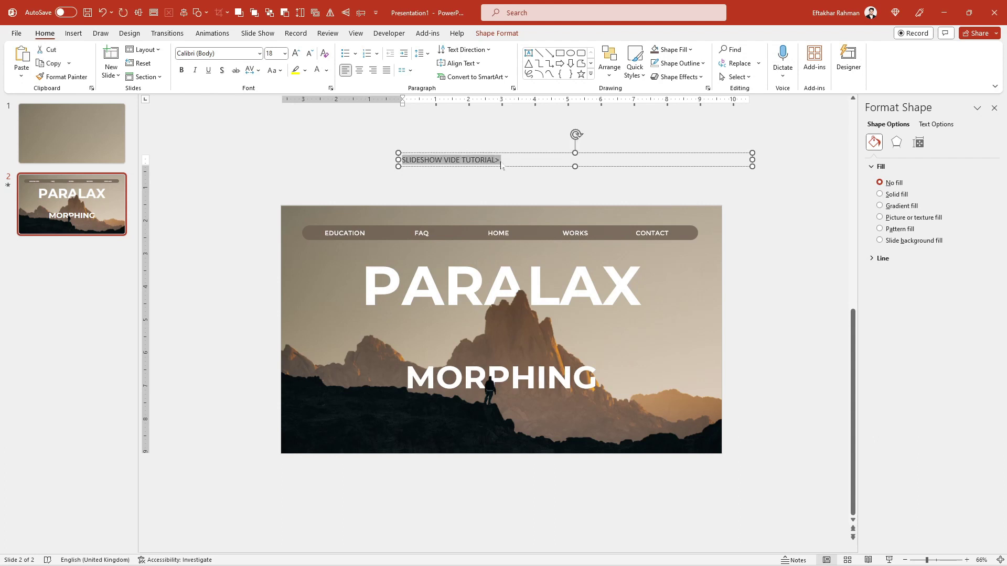
click(496, 161)
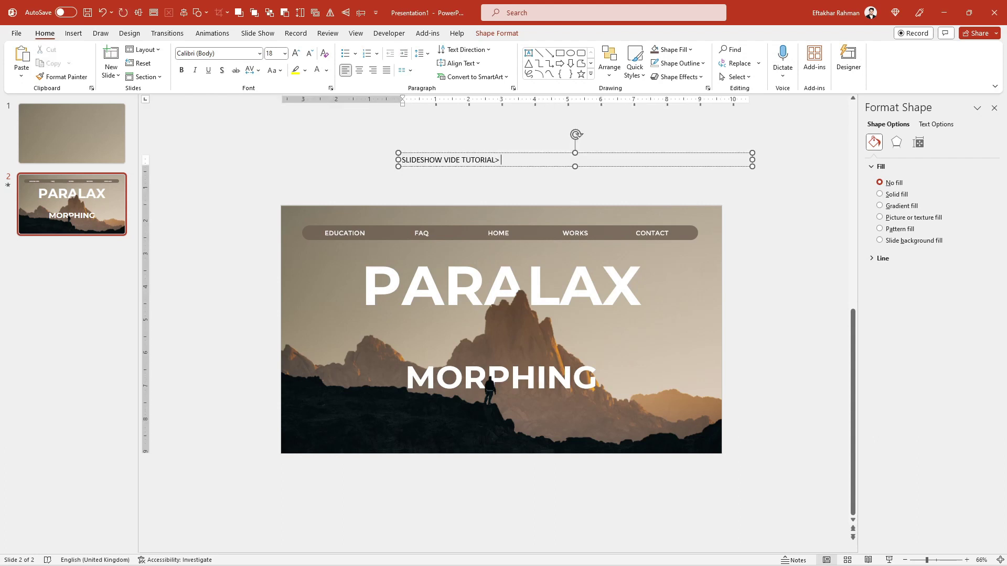
text(SLIDESHOW VIDE TUTORIAL>)
key(BackSpace)
text(SLIDESHOW VIDE TUTORIAL>)
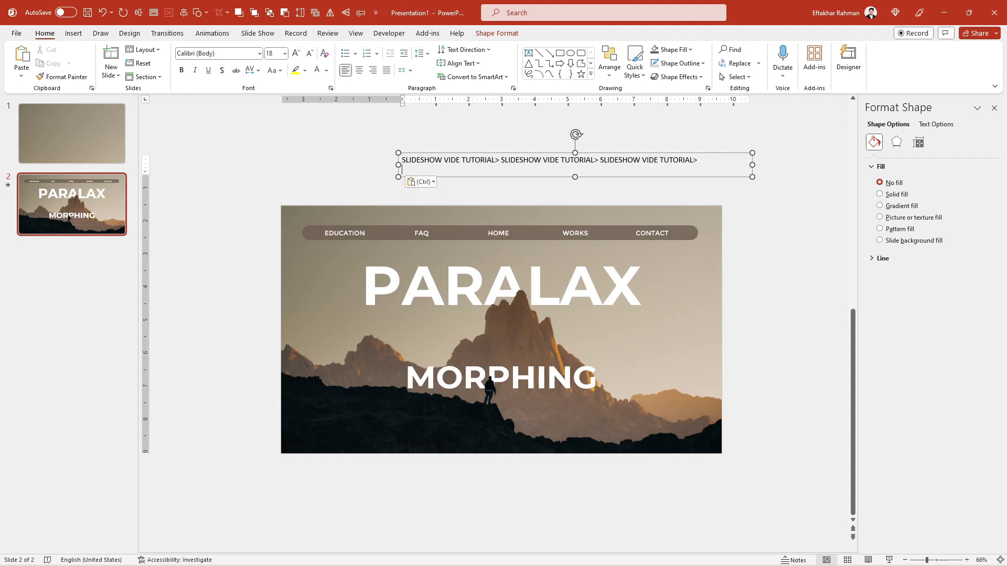
key(BackSpace)
Make all the text white Montserrat and widen the box to fit.
key(ctrl+a)
click(496, 35)
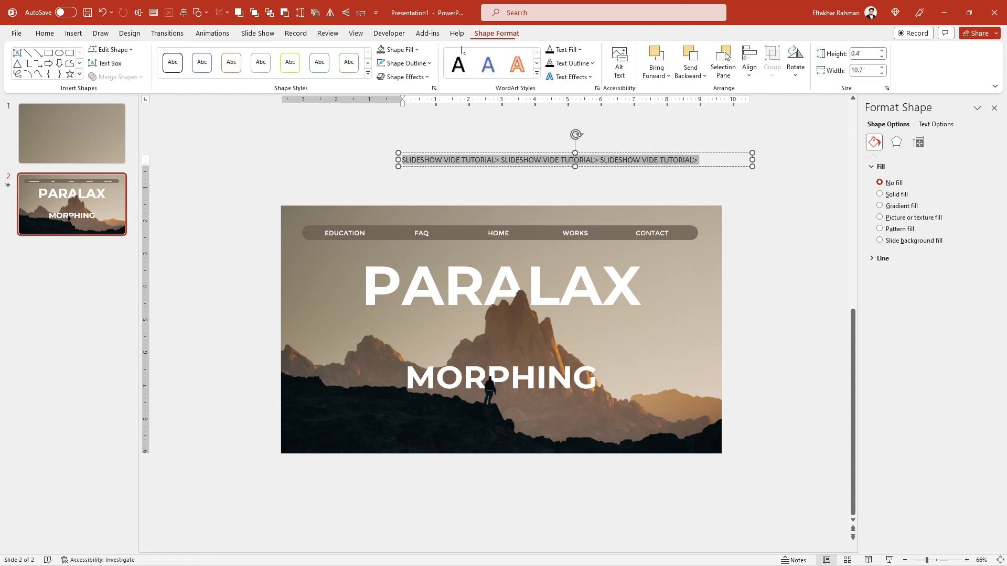
click(579, 49)
click(554, 77)
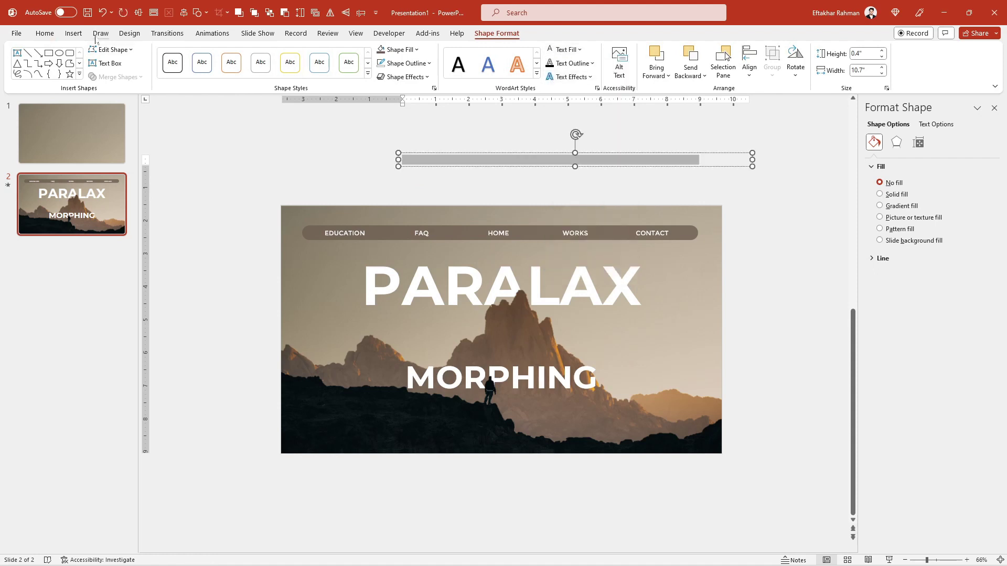
click(45, 33)
text(Montserrat)
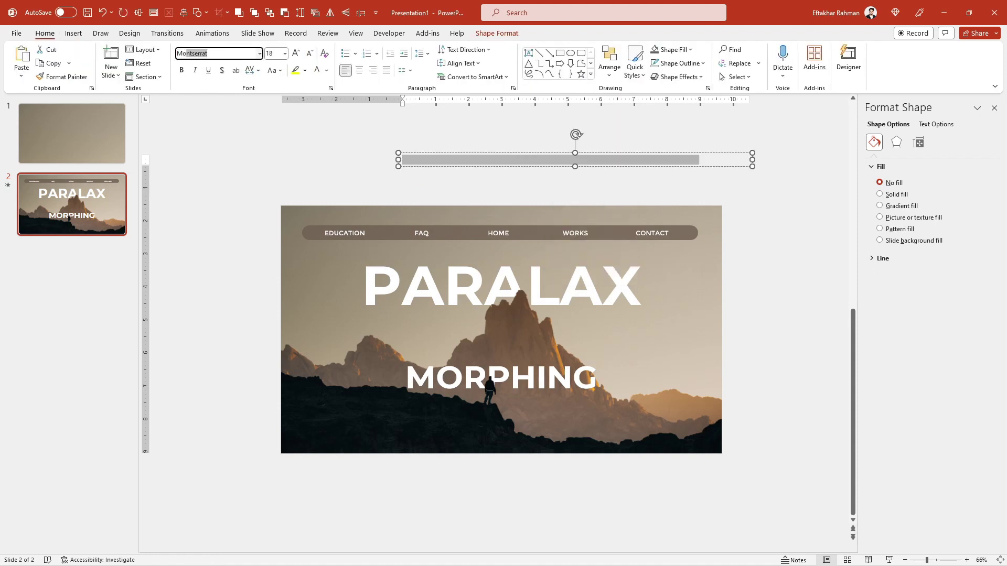
key(Return)
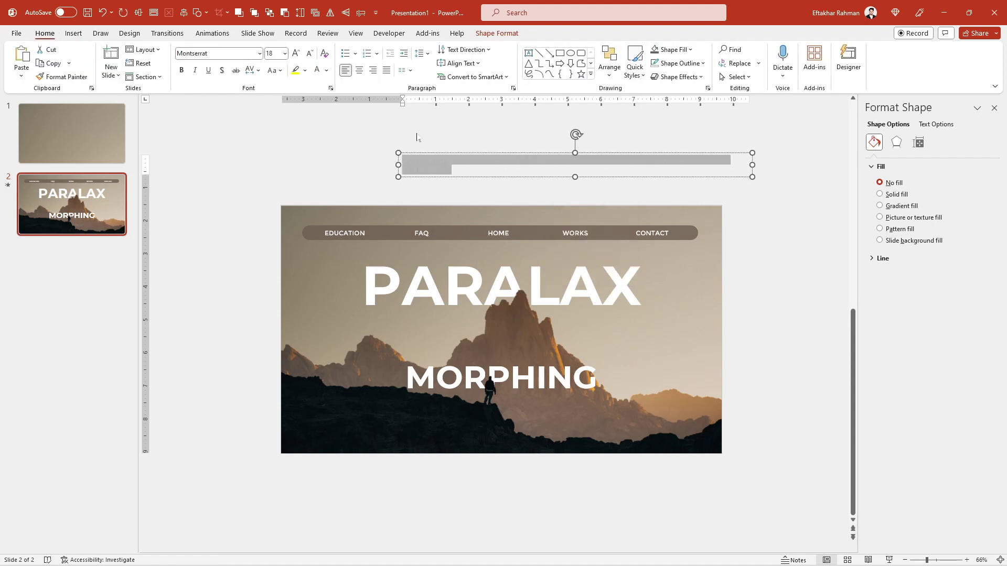
drag(752, 165, 779, 164)
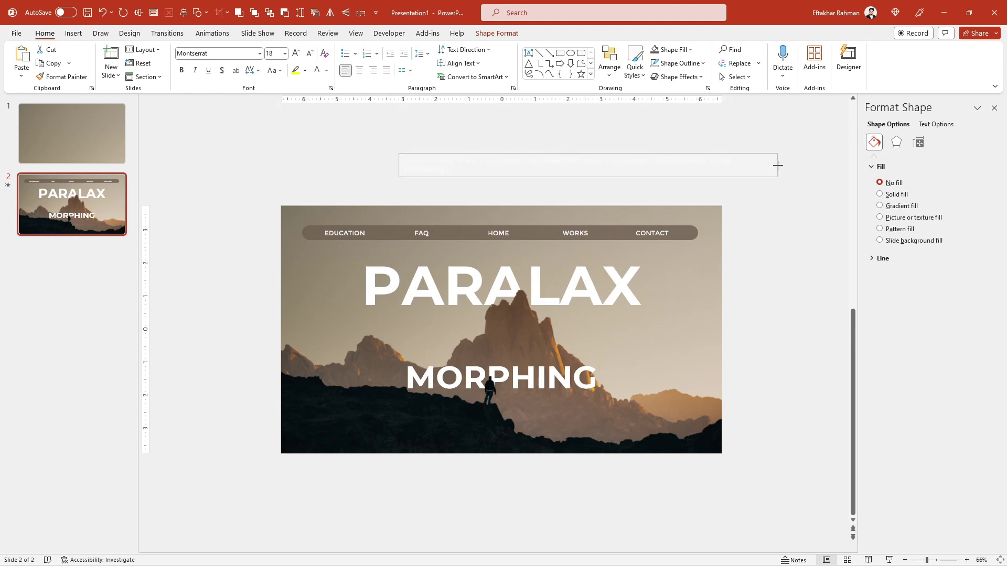
click(497, 33)
click(570, 77)
mouse_move(583, 206)
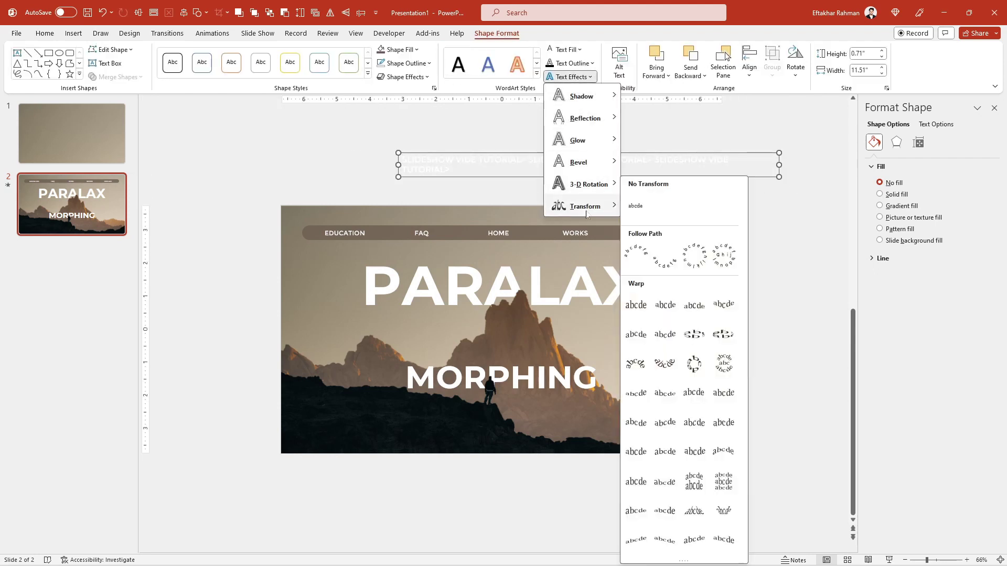
Curve the text into a Follow Path circle sized 7 by 7 inches.
click(684, 257)
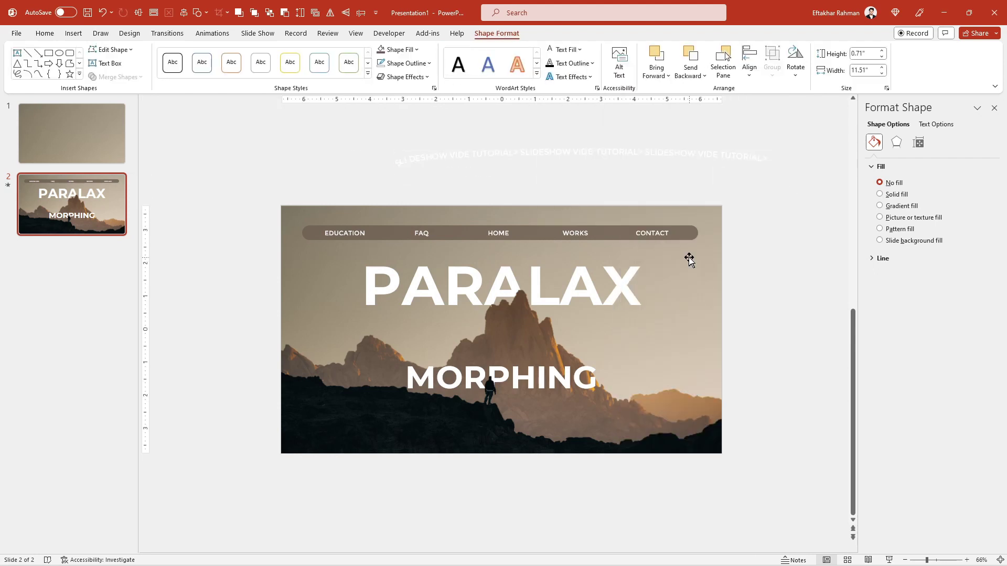
click(866, 70)
key(Tab)
text(7)
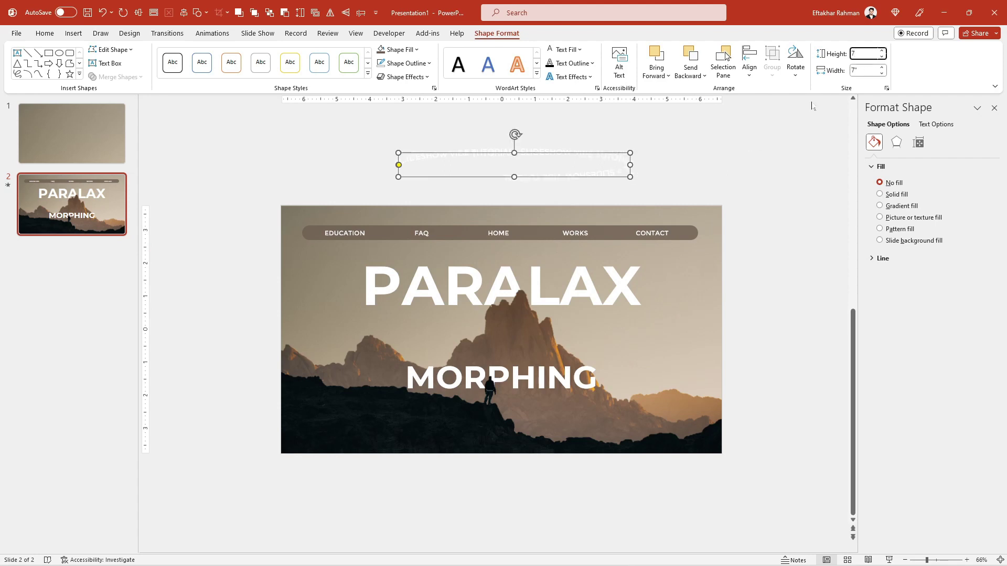
click(647, 180)
Shrink the circular text to about 3.32 inches and centre it over the mountain.
click(523, 151)
mouse_move(523, 152)
mouse_down()
mouse_move(522, 200)
mouse_move(542, 214)
mouse_move(554, 246)
mouse_up()
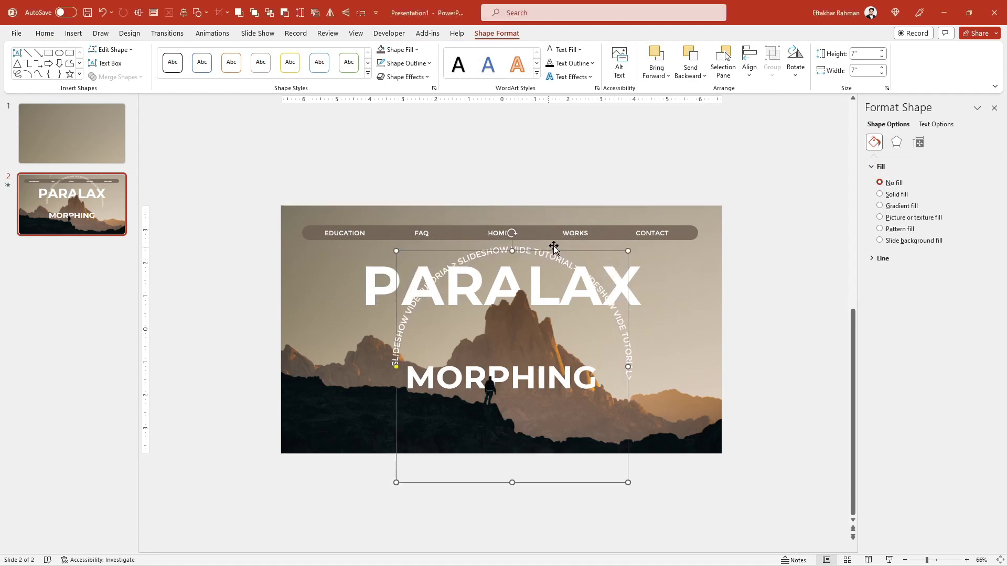
mouse_move(627, 250)
mouse_down()
mouse_move(567, 311)
mouse_move(569, 262)
mouse_up()
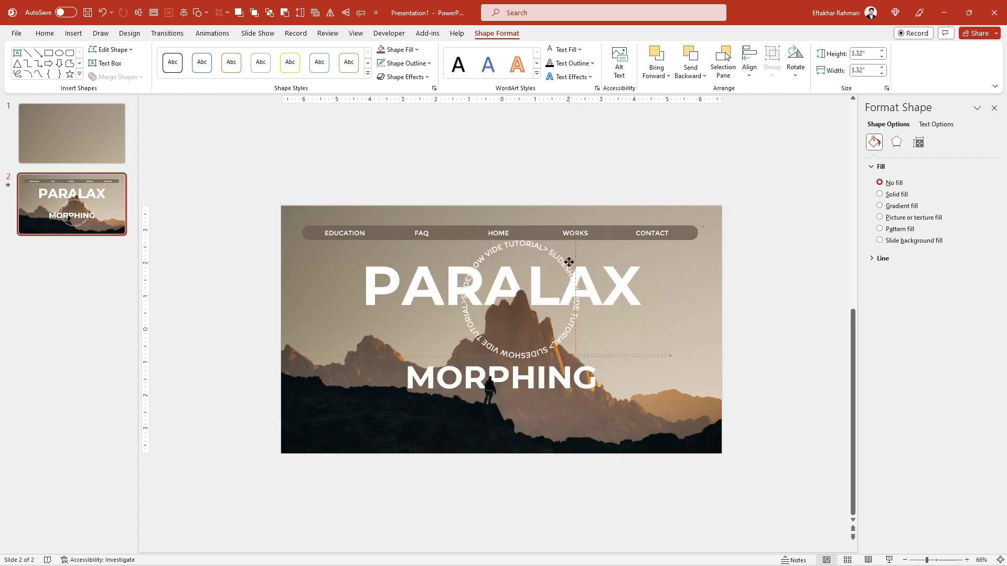
drag(569, 263, 571, 266)
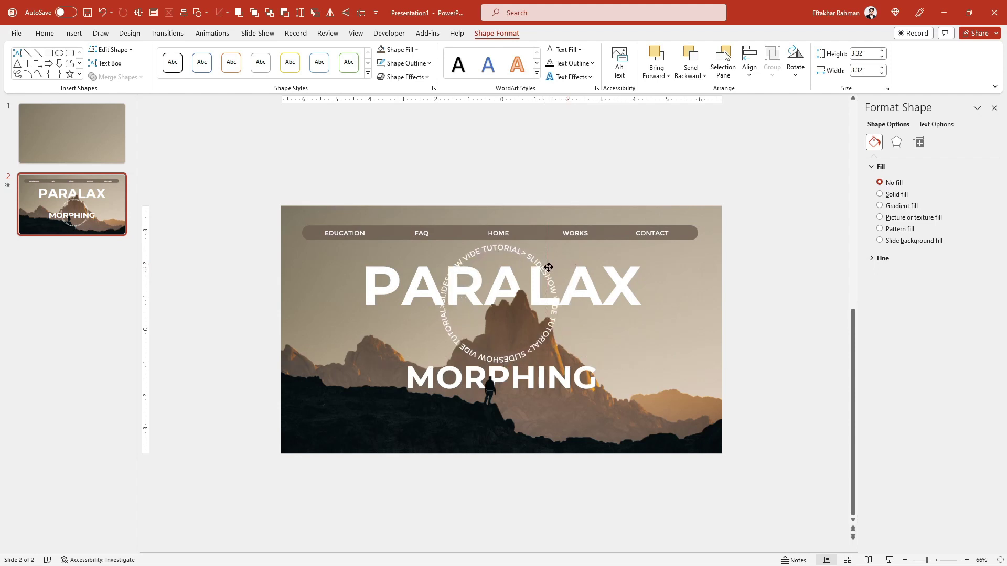
drag(572, 267, 550, 270)
Align the circular text to the slide centre and shrink it to 2.73 inches.
click(749, 61)
click(776, 106)
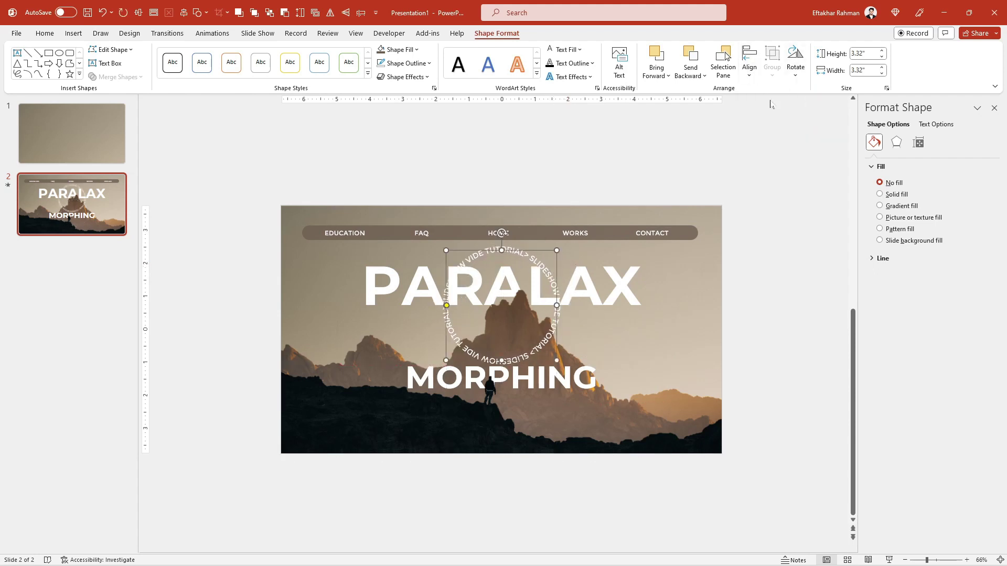
drag(545, 257, 542, 249)
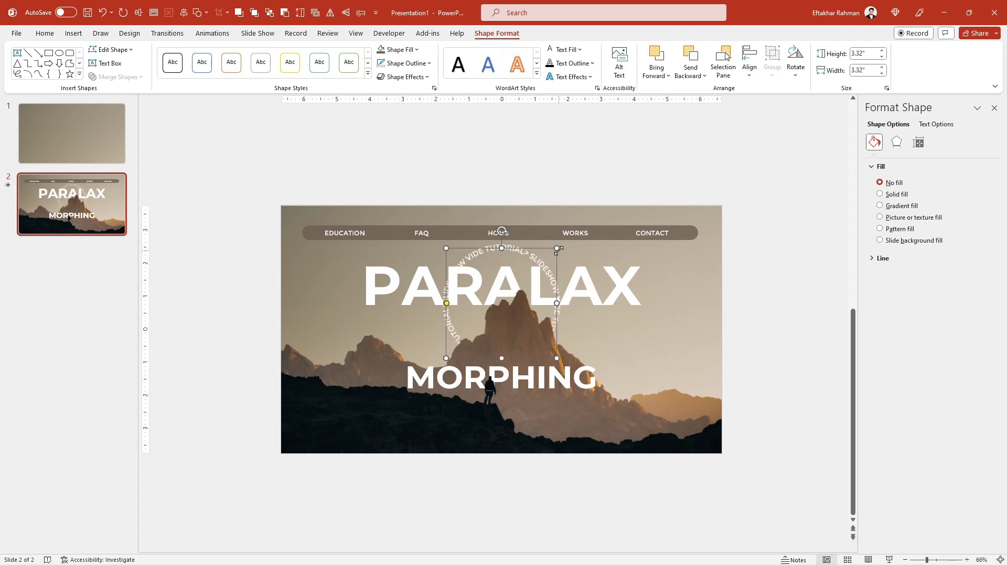
drag(556, 249, 547, 258)
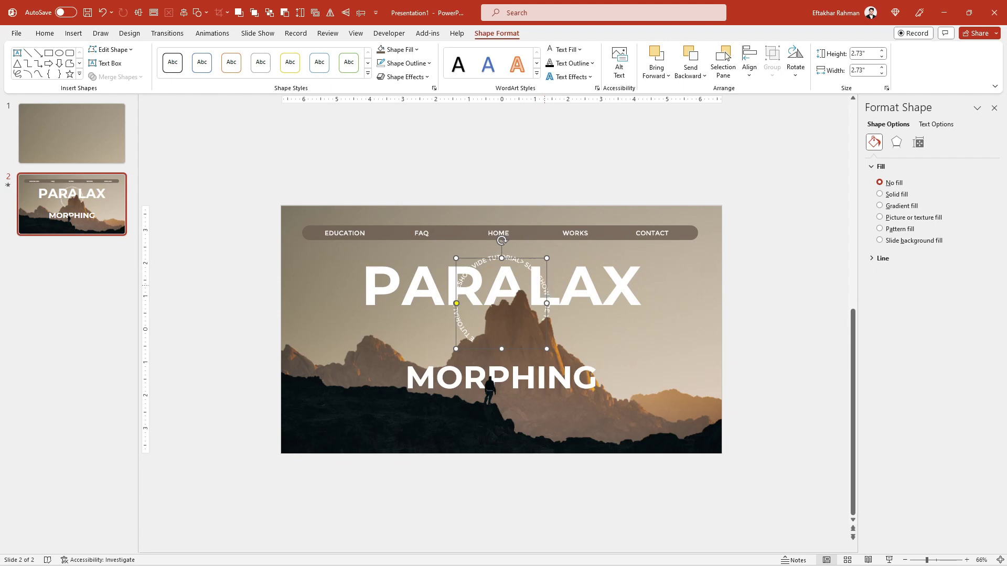
Reselect the circular text and move it down-left just above MORPHING.
click(540, 317)
click(462, 330)
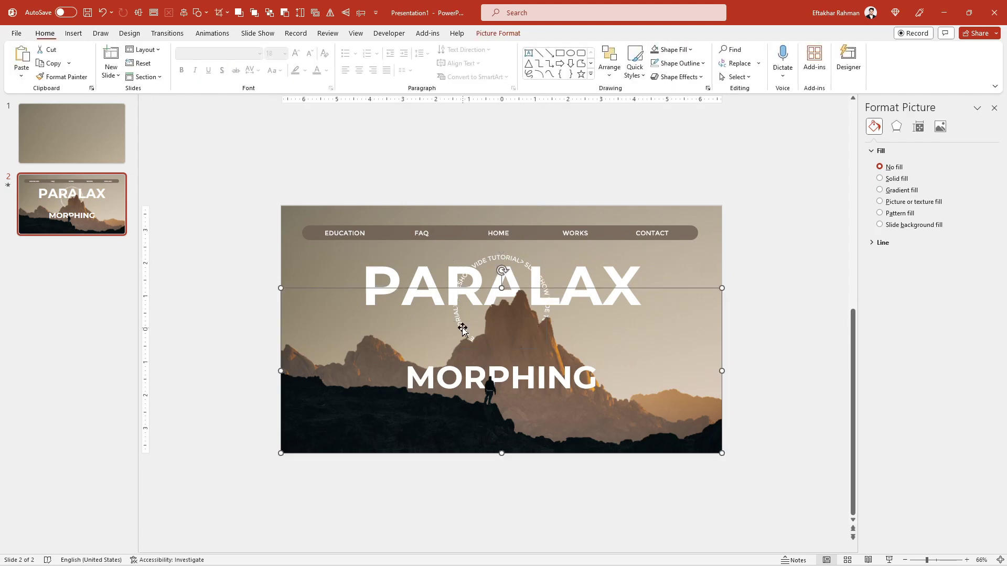
click(457, 234)
click(546, 315)
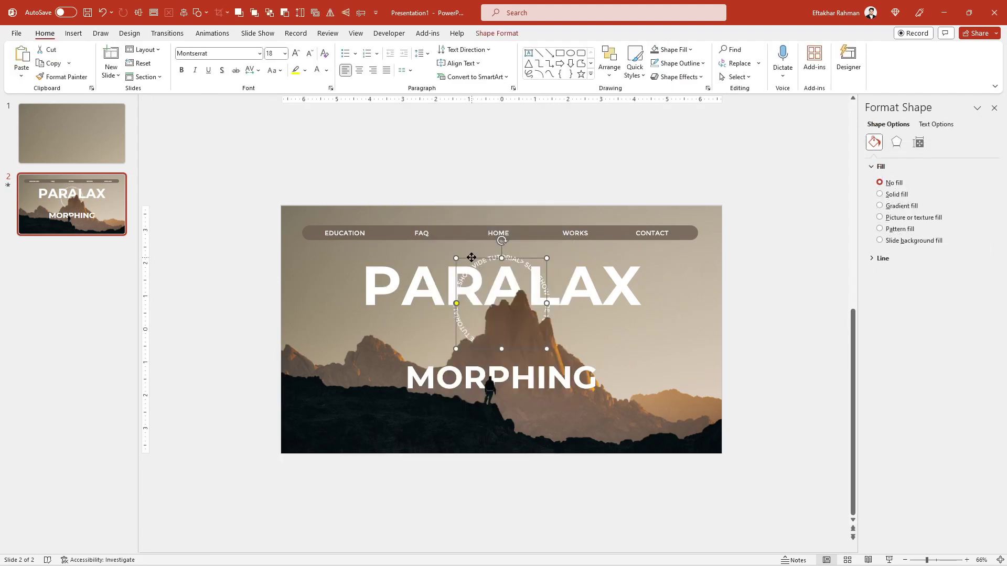
mouse_move(472, 257)
mouse_down()
mouse_move(642, 229)
mouse_move(415, 313)
mouse_up()
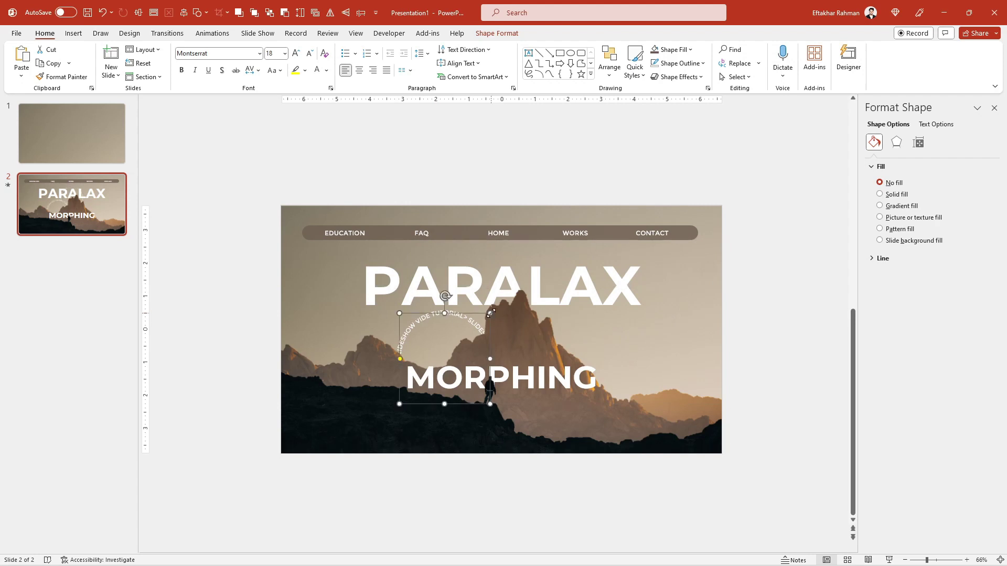
Apply a Spin animation to the circular tutorial text.
click(213, 33)
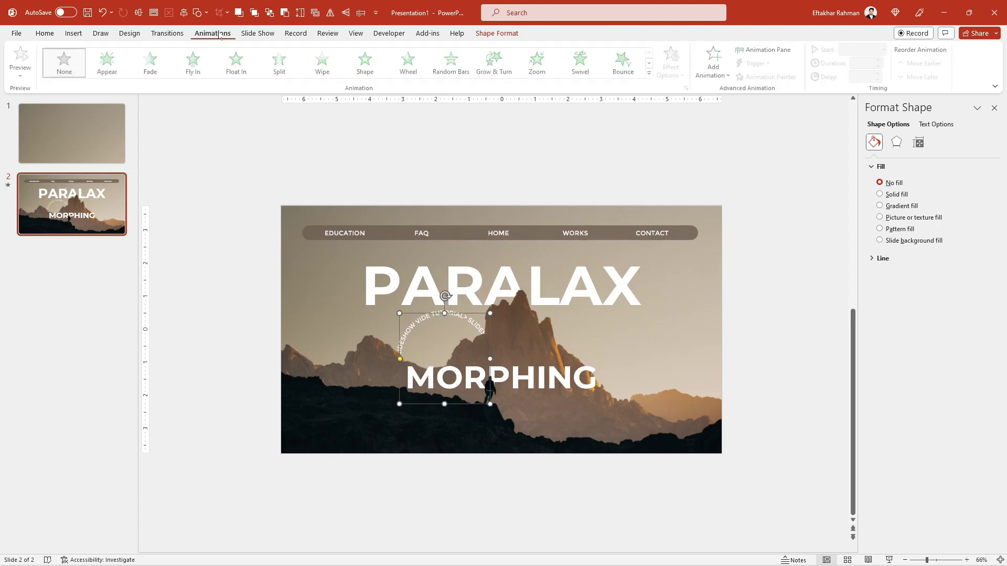
click(715, 61)
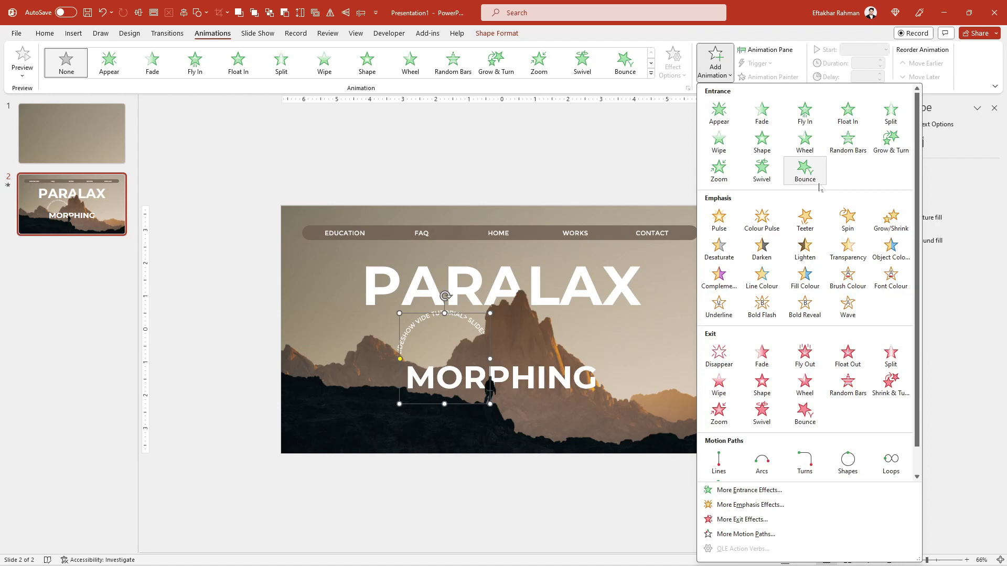
click(847, 218)
click(785, 51)
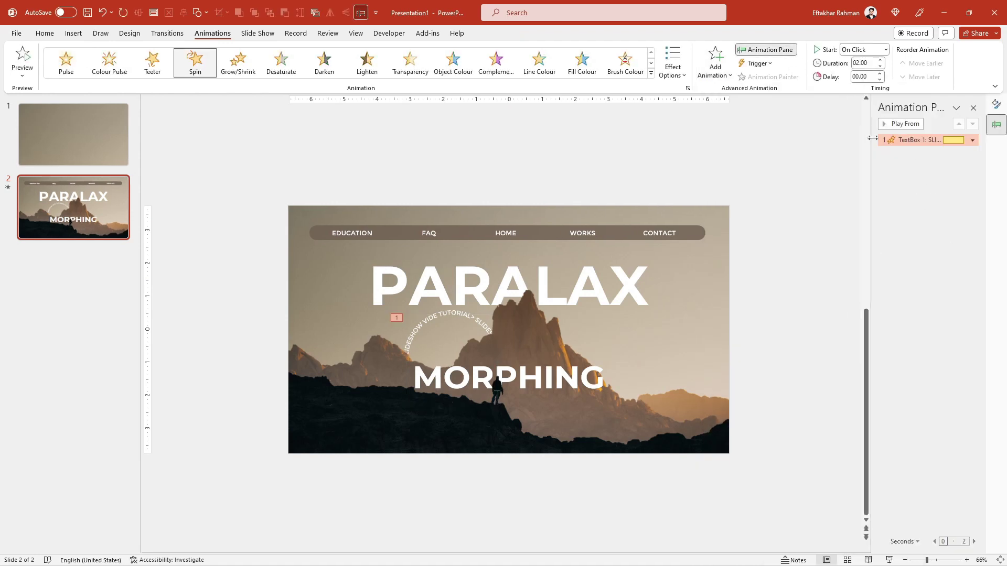
Set the spin to repeat Until End of Slide.
double_click(900, 140)
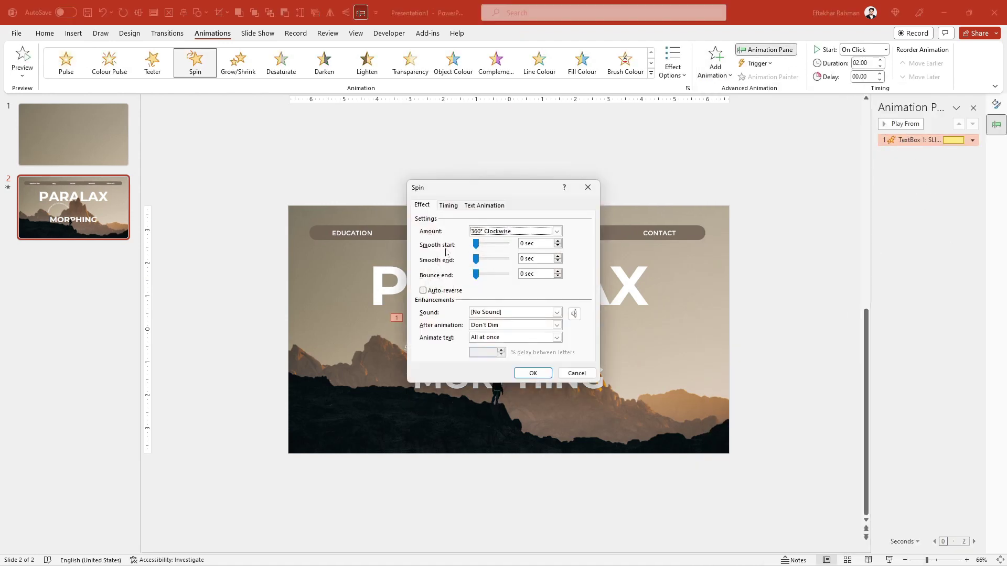
click(448, 205)
click(531, 257)
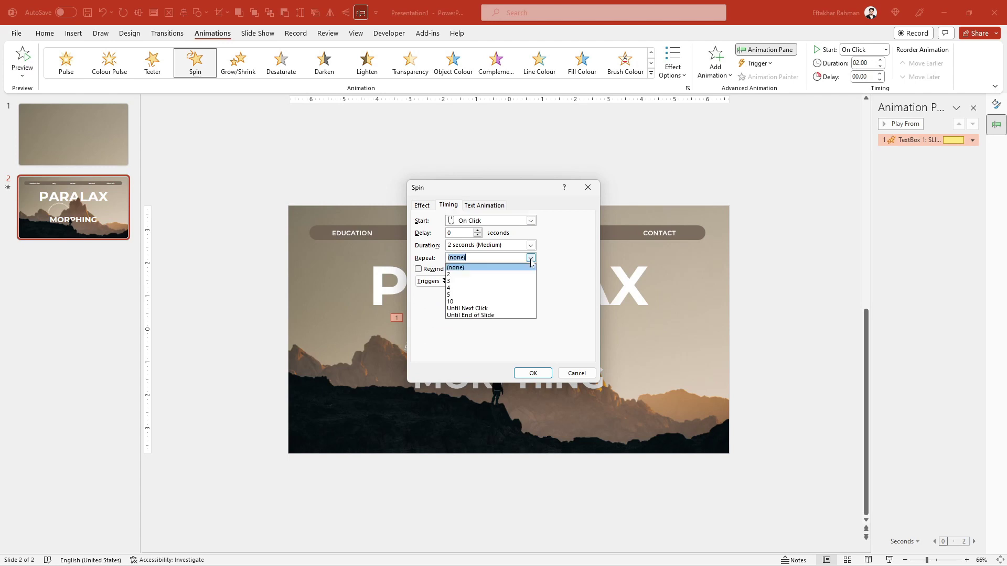
click(500, 315)
click(533, 373)
text(20)
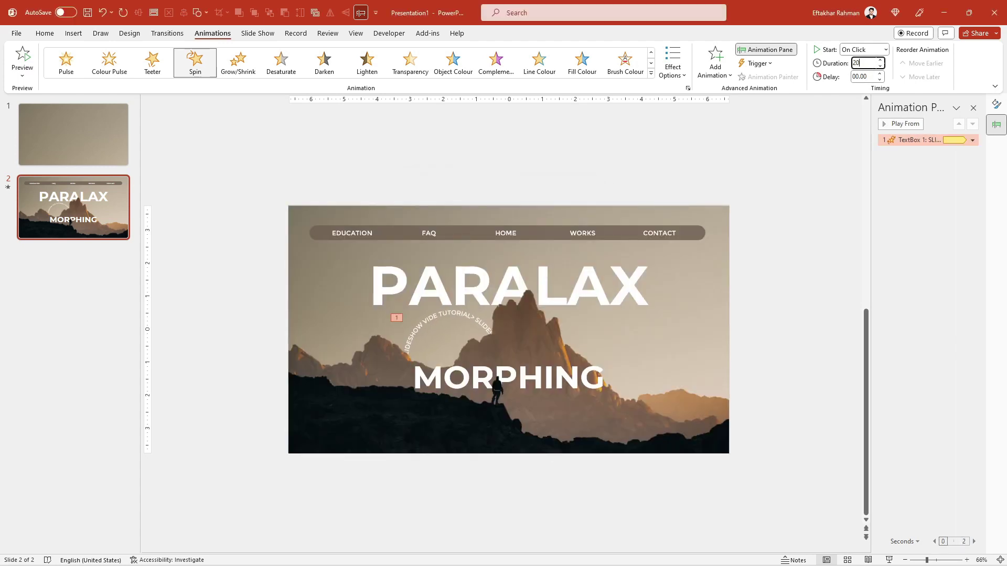
Make the 20-second spin start With Previous and preview it.
click(869, 50)
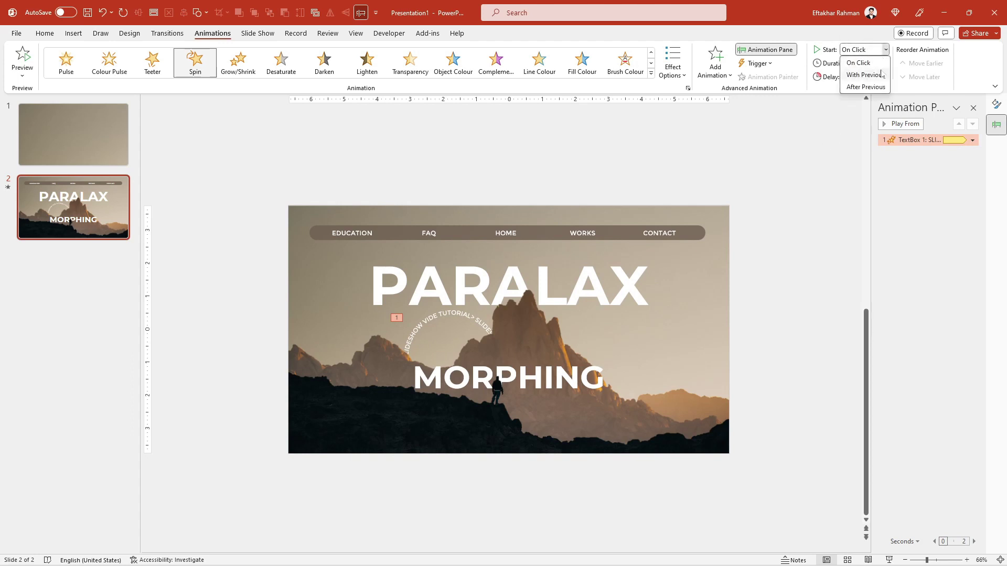
click(860, 73)
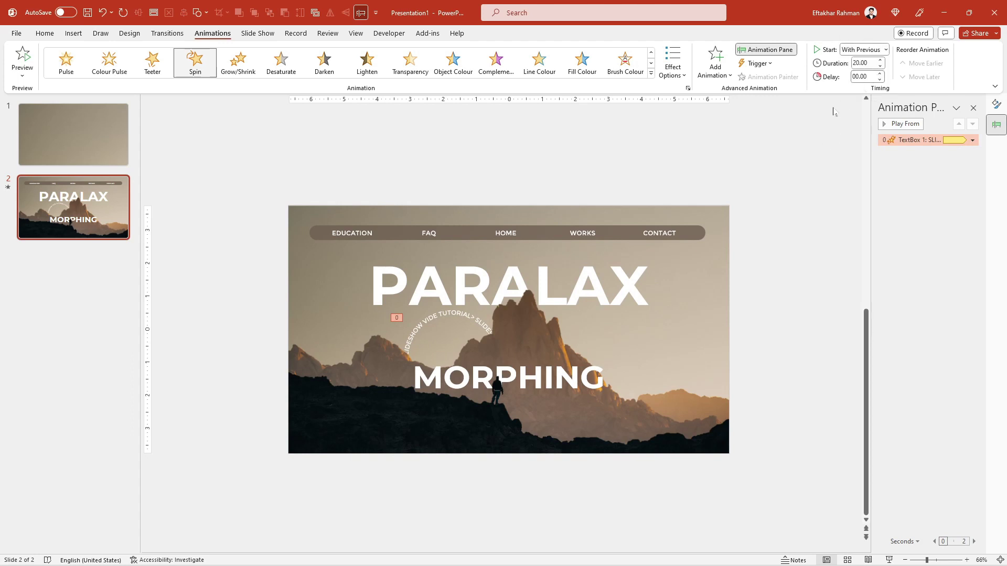
click(22, 57)
click(22, 58)
Select the circular text box and switch to slide 1.
click(446, 318)
click(420, 331)
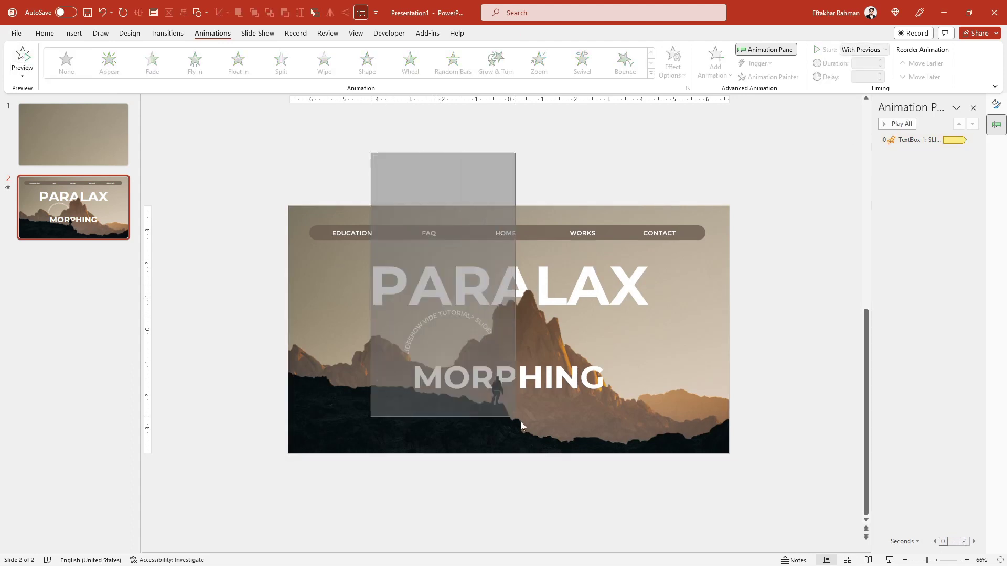
click(88, 140)
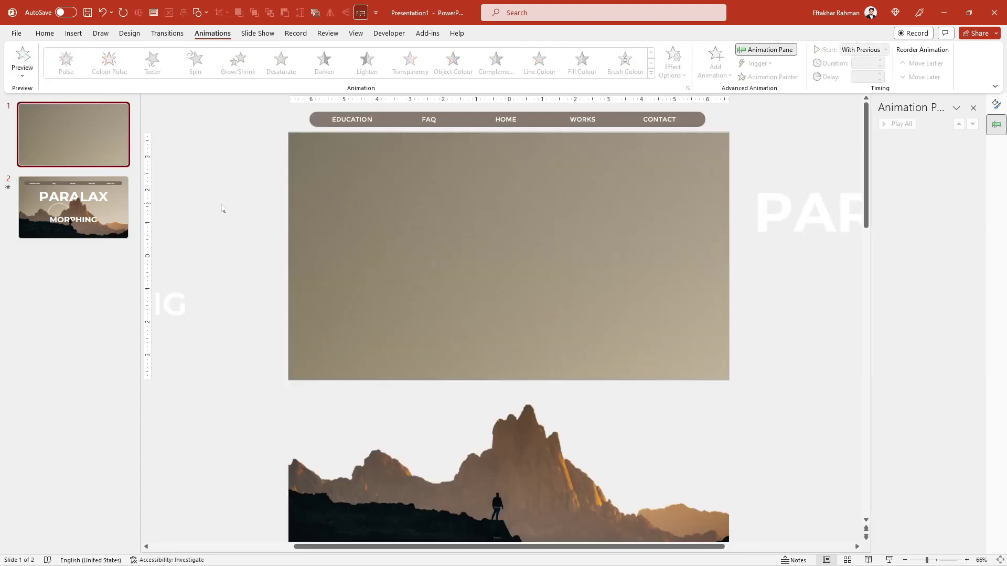
Paste the spinning text onto slide 1, park it off-slide left by MORPHING, then preview slide 2.
key(ctrl+v)
ctrl+scroll(458, 329, down, 4)
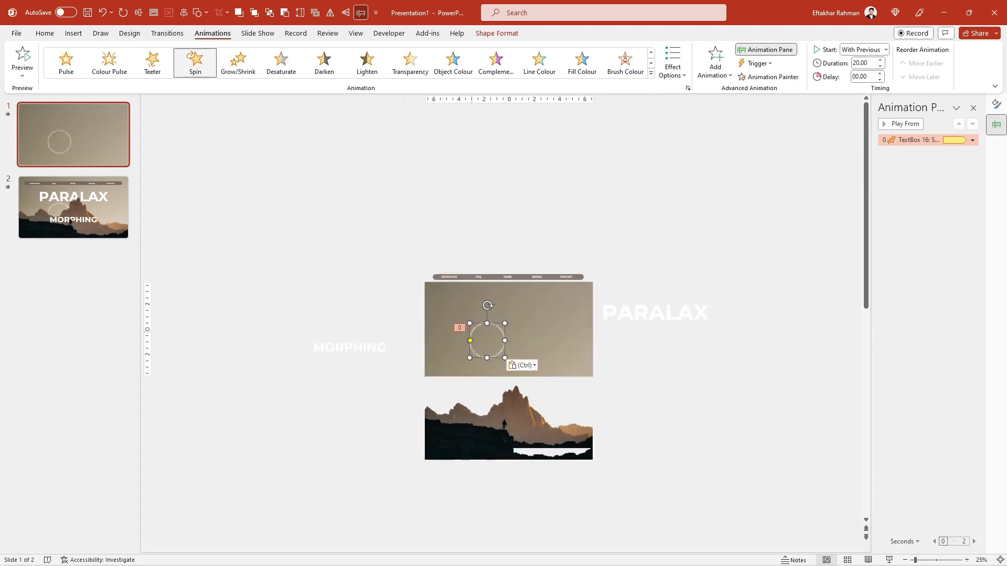
drag(468, 330, 376, 323)
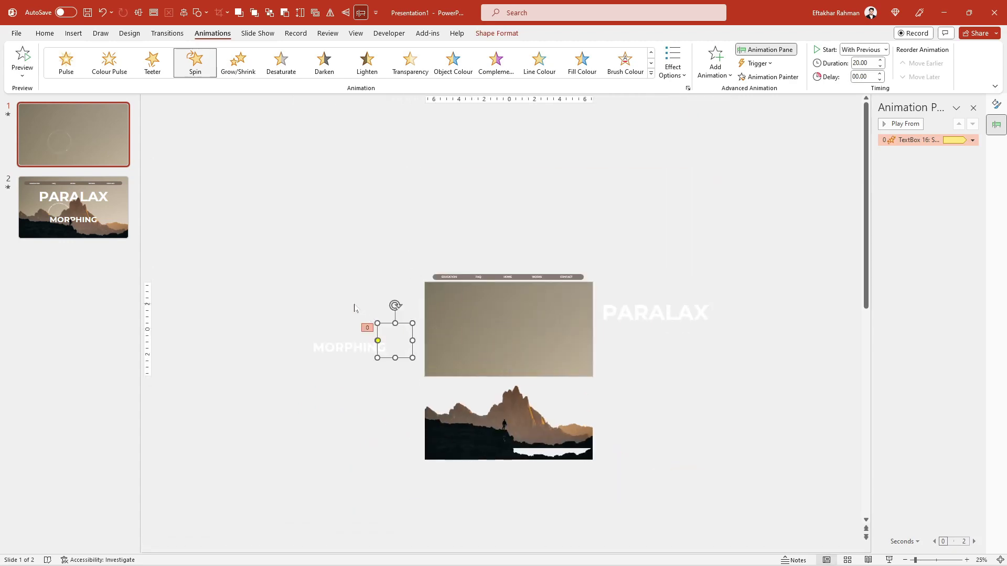
click(367, 328)
click(73, 207)
click(22, 58)
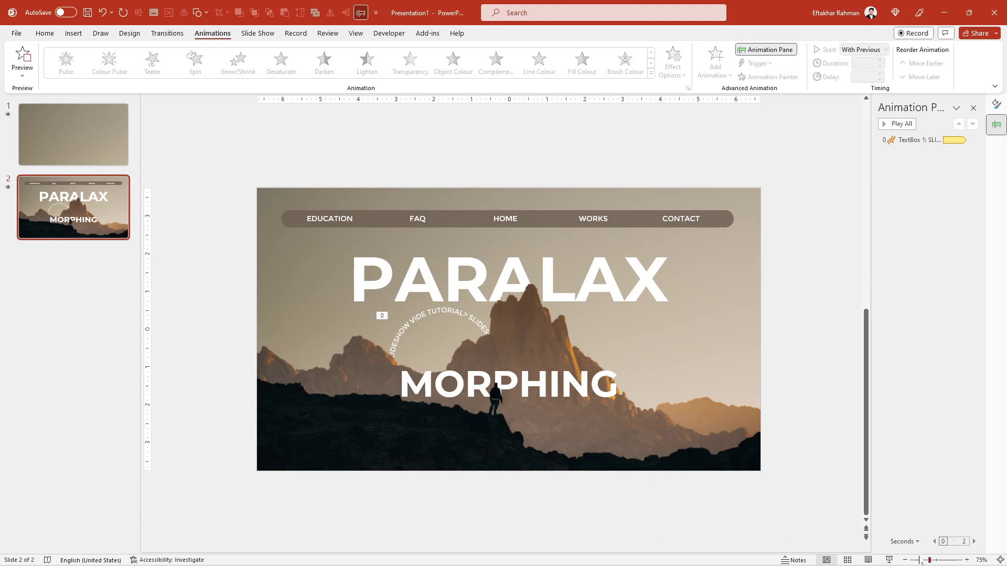
Preview the Morph transition, then switch to slide 1.
click(167, 33)
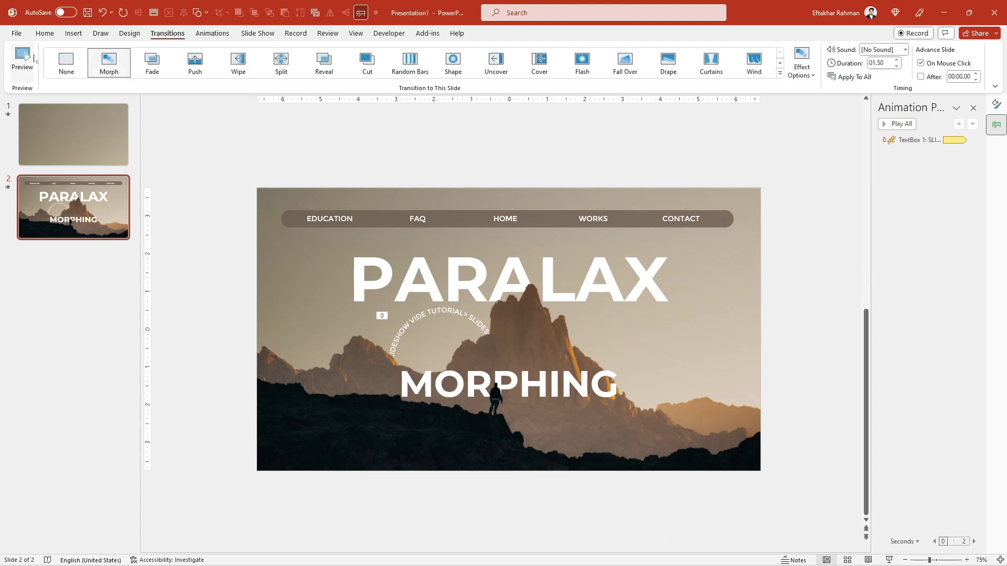
click(22, 58)
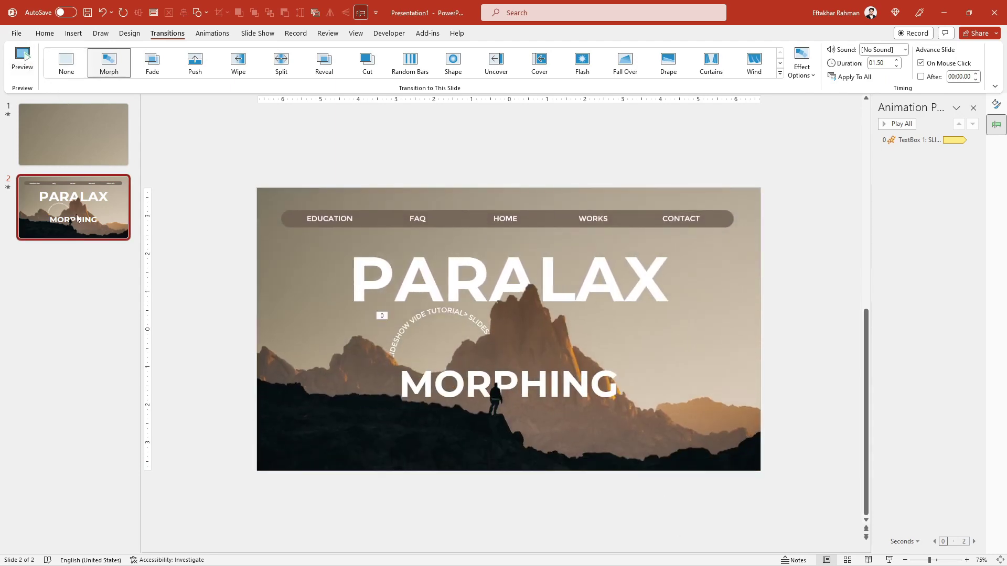
click(81, 133)
scroll(265, 314, down, 2)
scroll(345, 348, down, 2)
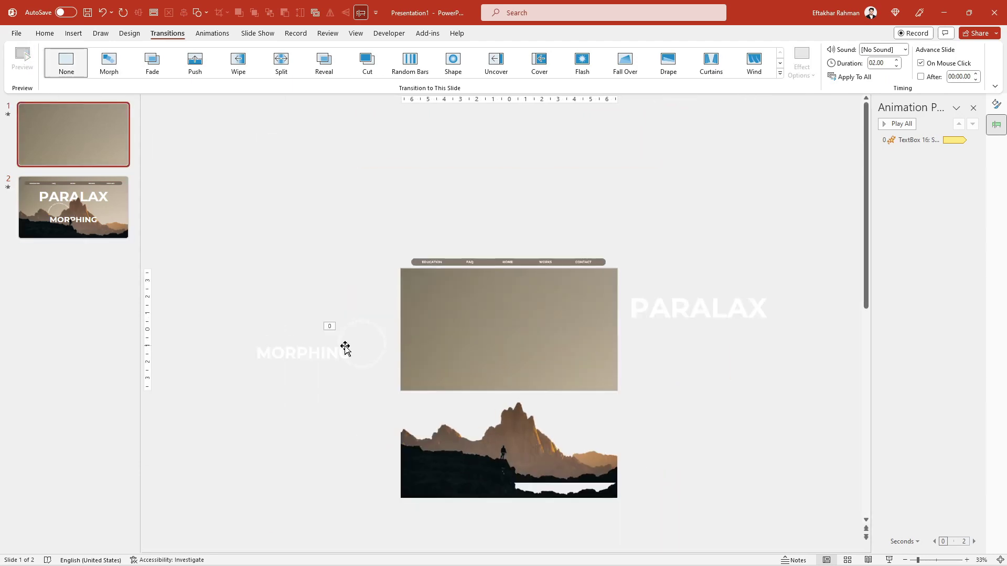
Move slide 1's circular text onto the mountain picture, send it to back, and return to slide 2.
click(364, 366)
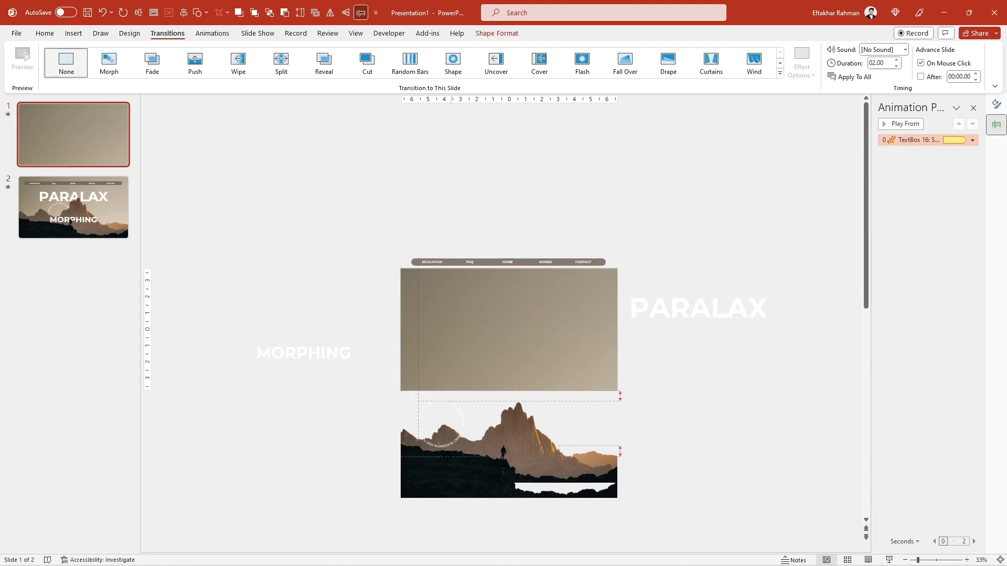
mouse_move(376, 366)
mouse_down()
mouse_move(481, 502)
mouse_move(472, 485)
mouse_up()
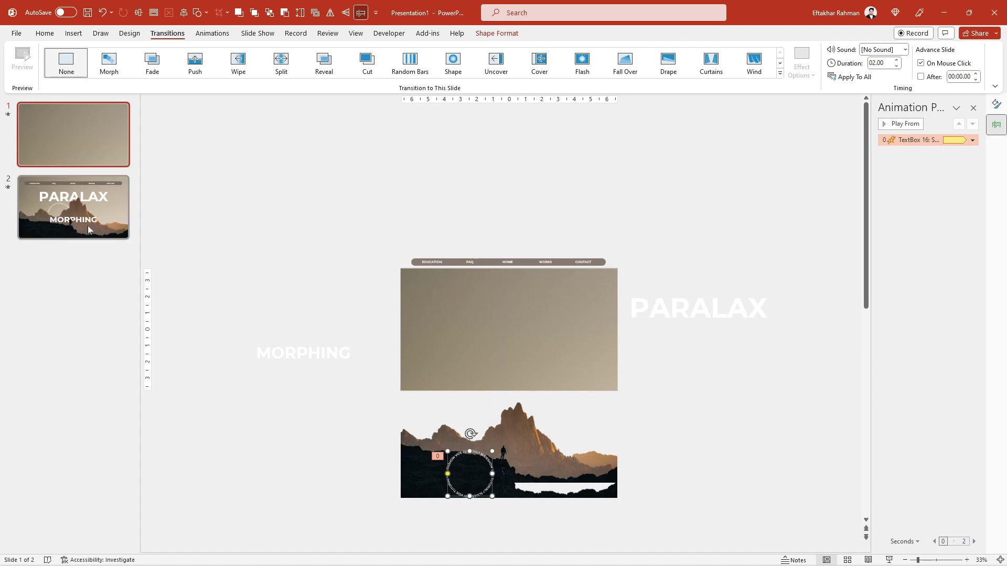
right_click(492, 451)
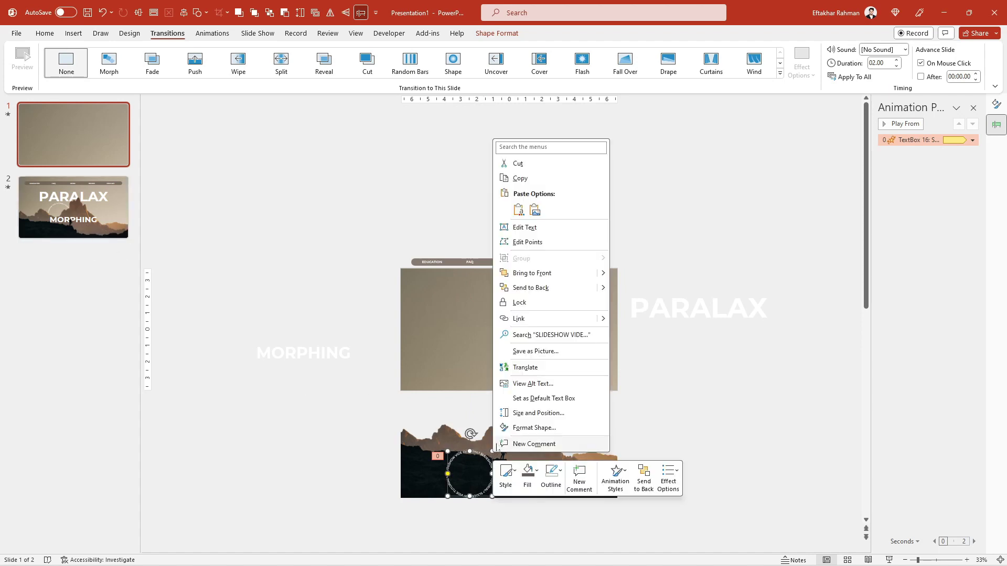
click(498, 287)
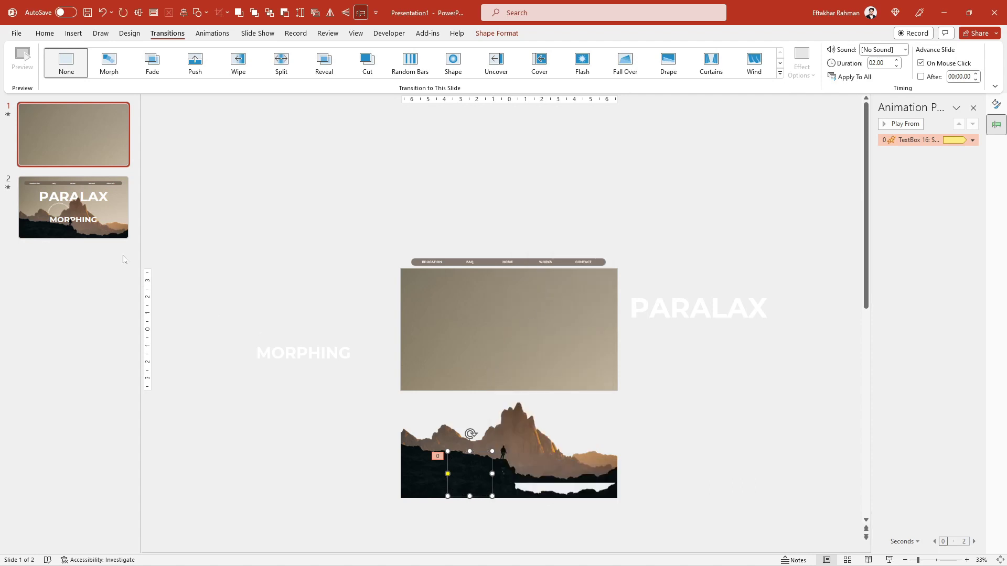
click(79, 147)
click(77, 226)
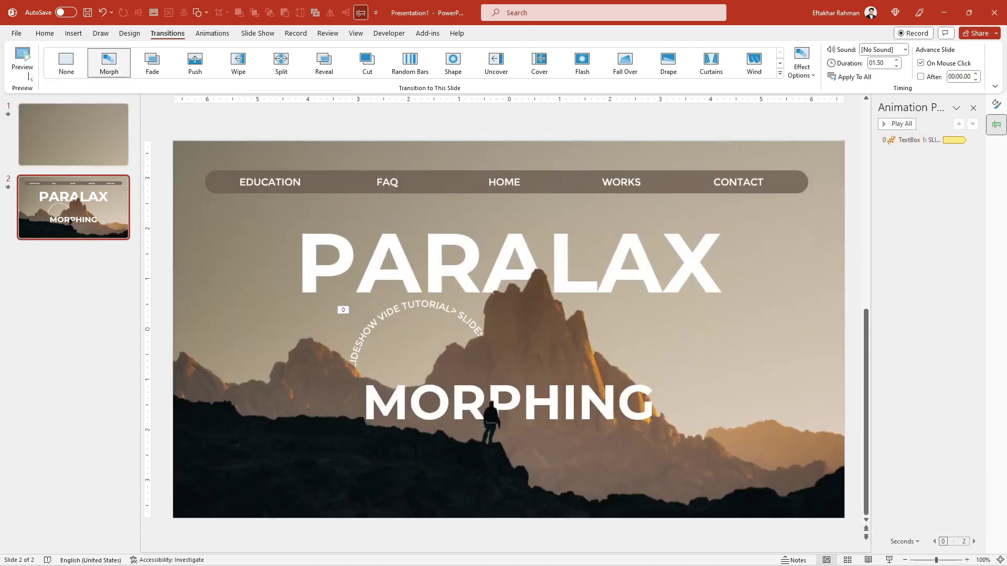
Preview the Morph transition into slide 2, then its spin animation.
click(20, 58)
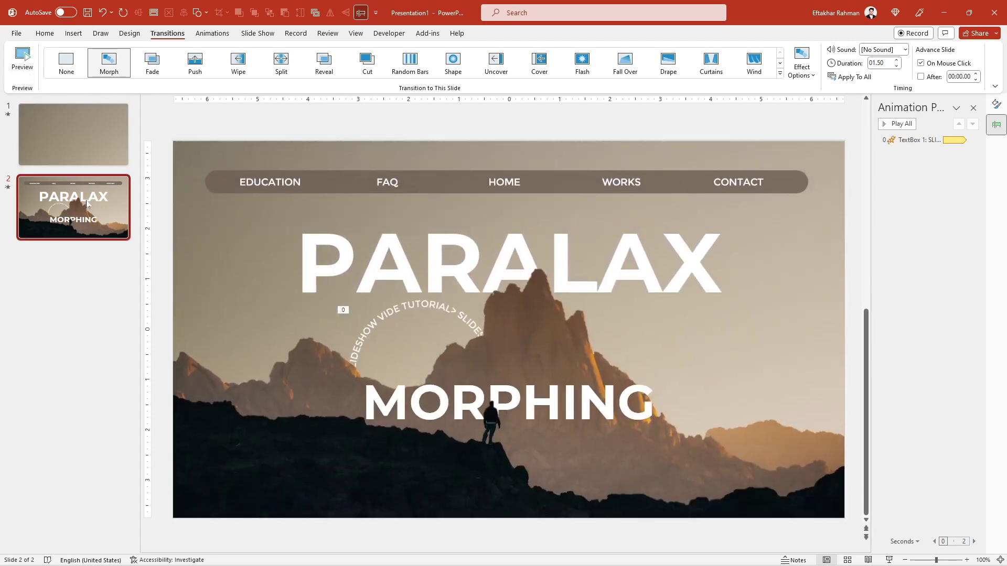
click(211, 34)
click(22, 63)
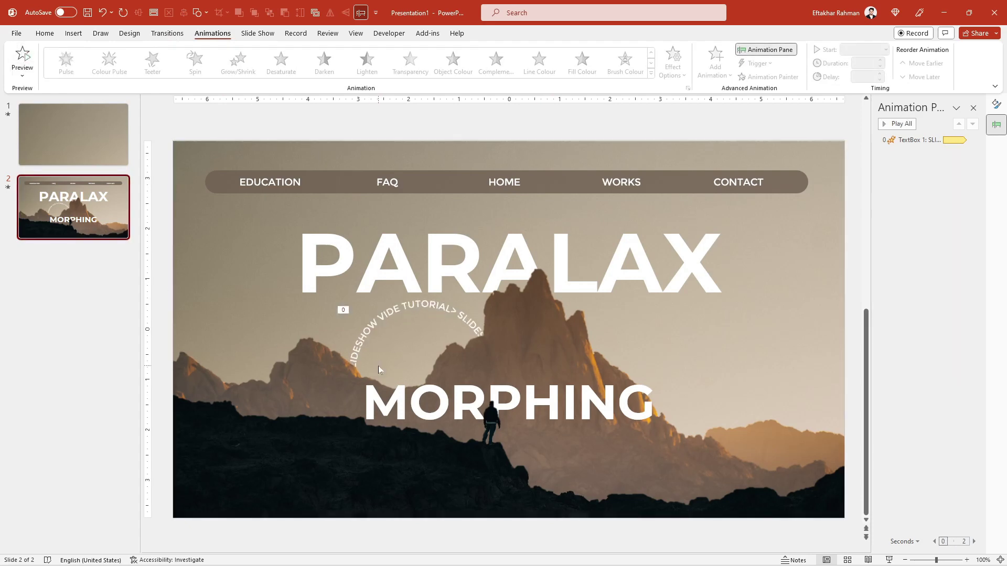
ctrl+scroll(381, 371, down, 3)
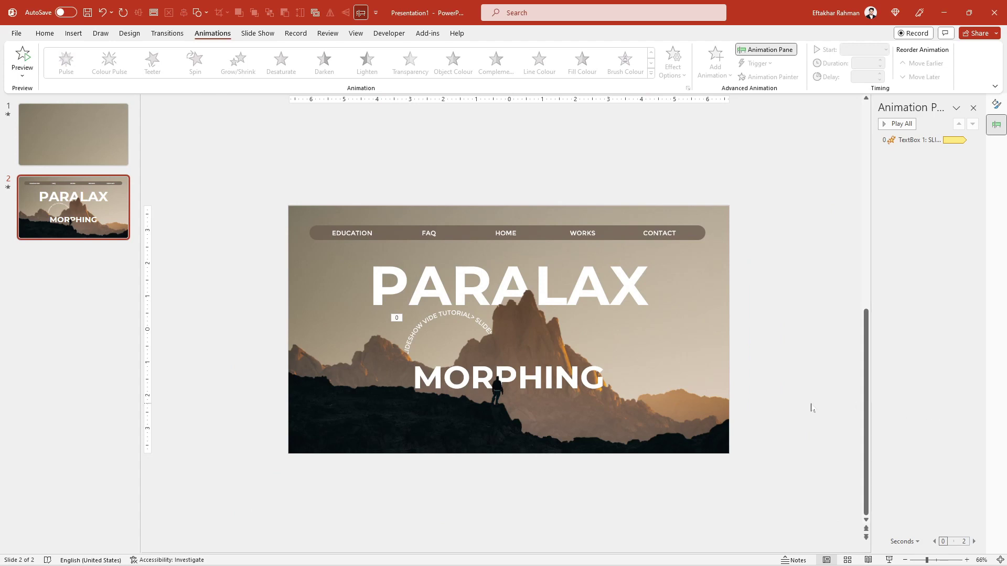
Start the slideshow from slide 1 with F5.
key(F5)
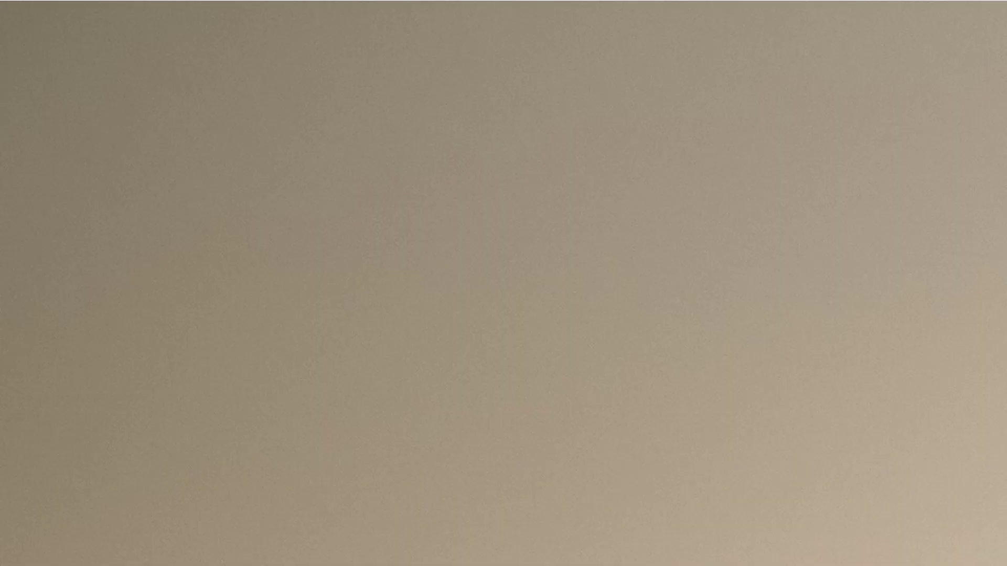